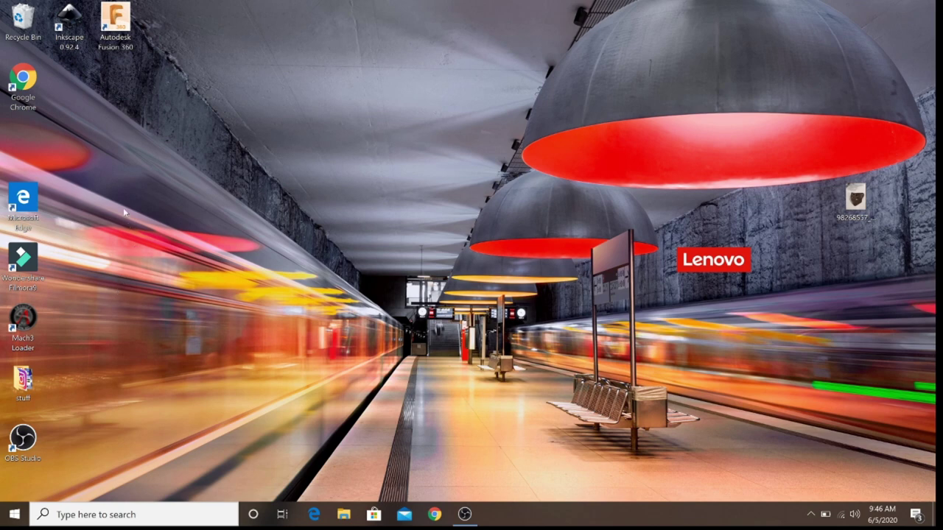
Step: Create a new desktop folder named DXF
right_click(195, 20)
mouse_move(267, 149)
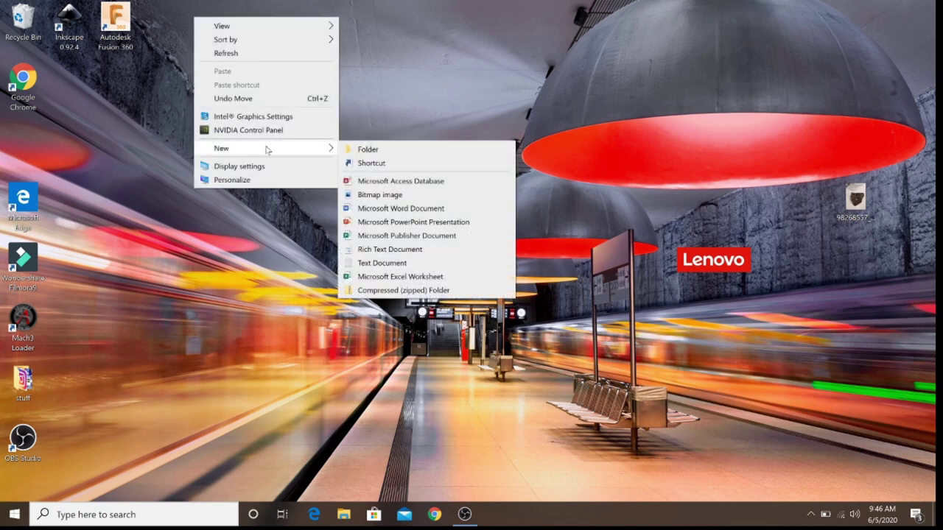
left_click(367, 149)
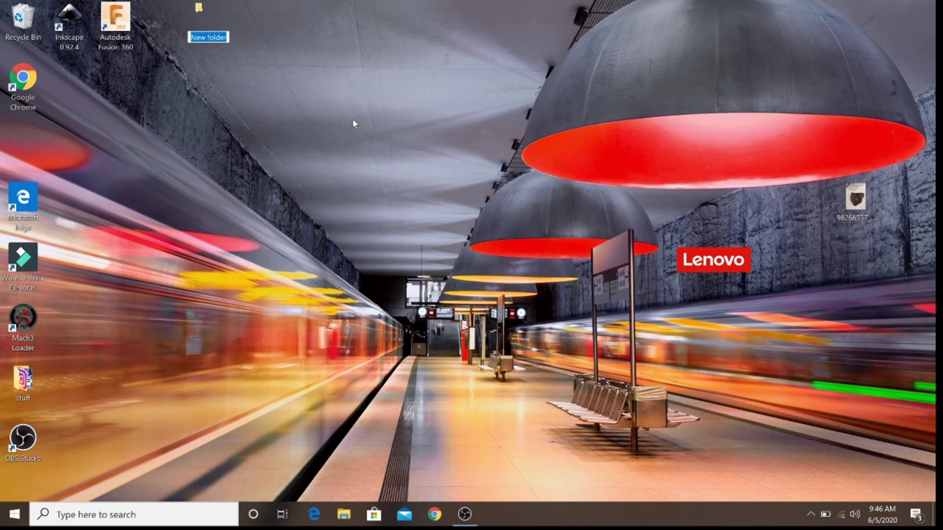
type("DXF")
key("Return")
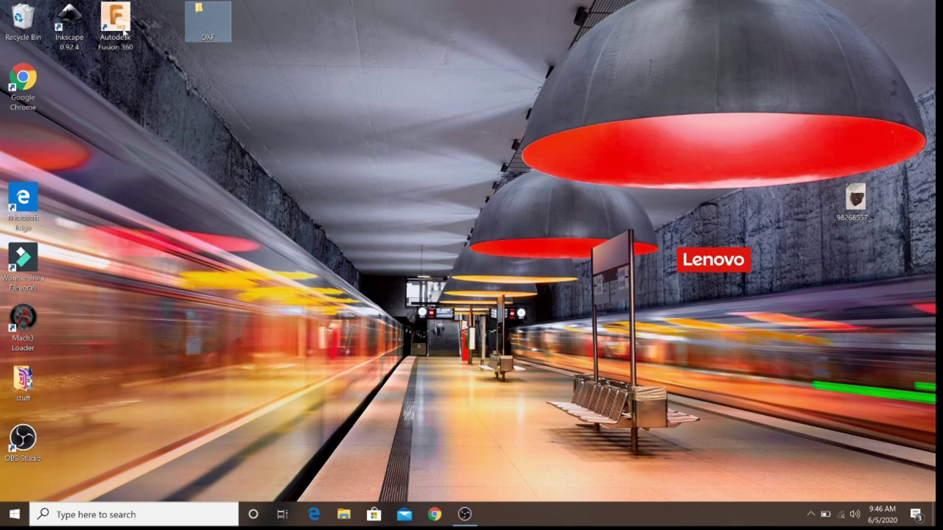
Step: Create a second desktop folder named SVG beside the DXF folder
right_click(288, 17)
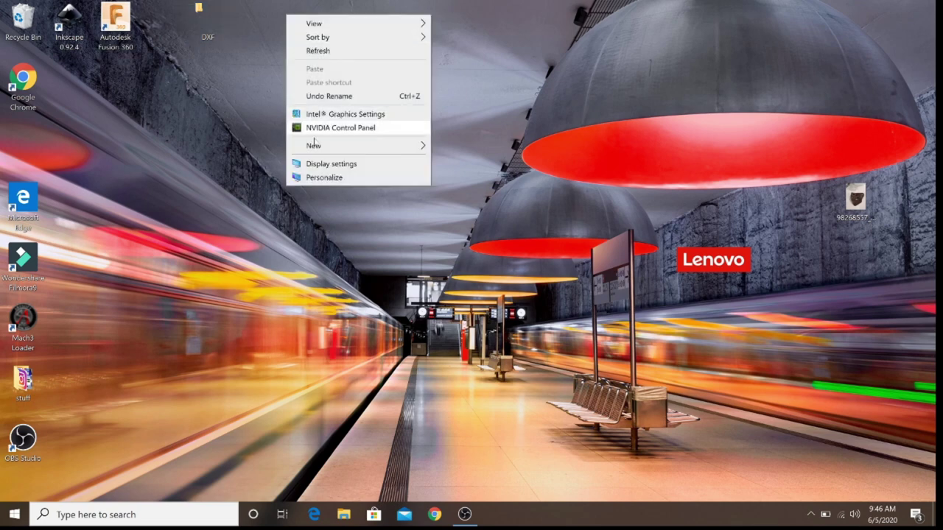
mouse_move(323, 146)
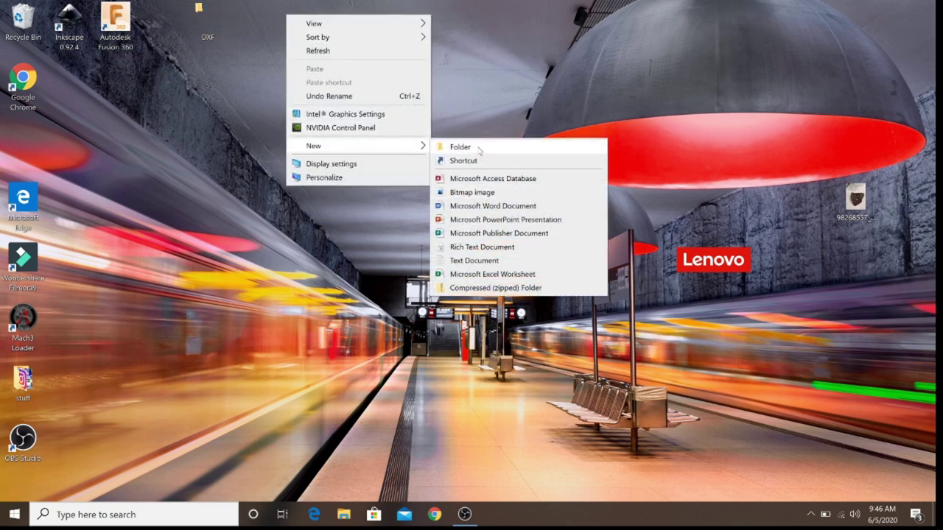
left_click(478, 151)
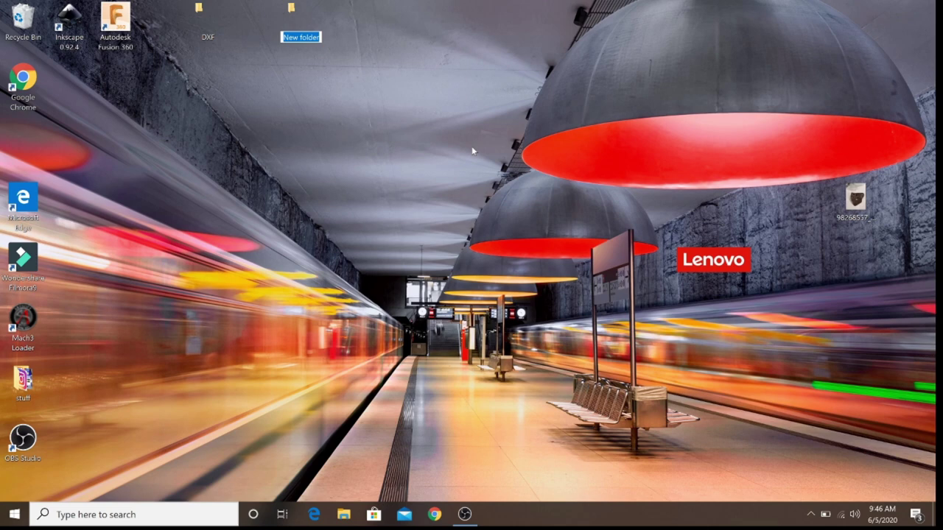
type("SVG")
Step: Create a third desktop folder named "Parts to cut" beside the SVG folder
right_click(390, 19)
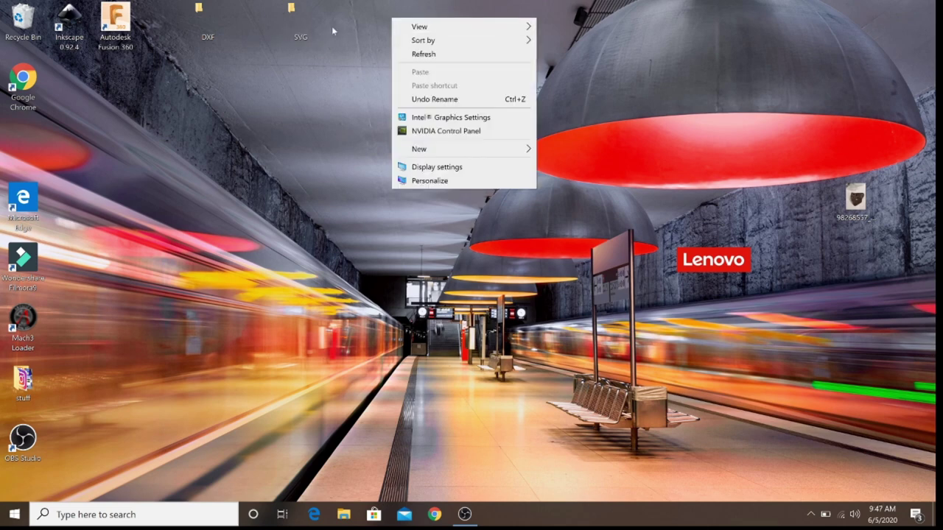
mouse_move(435, 154)
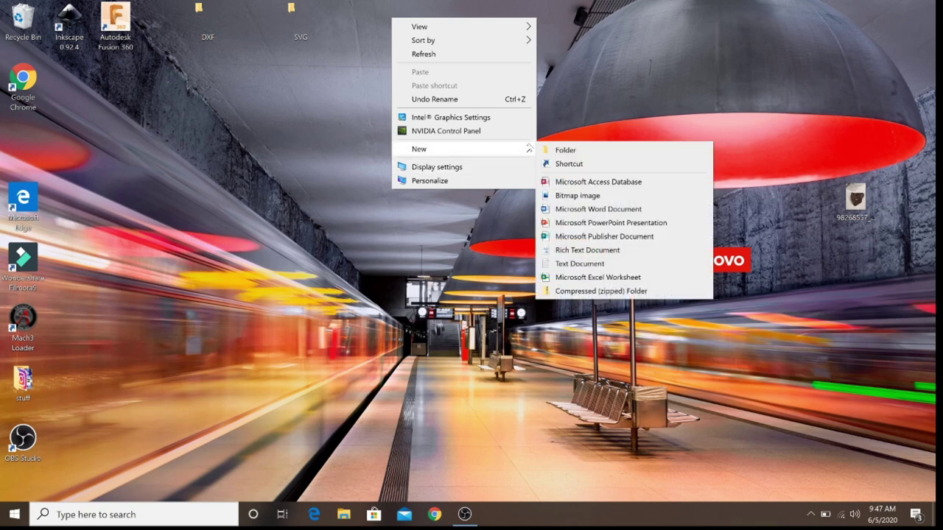
left_click(549, 151)
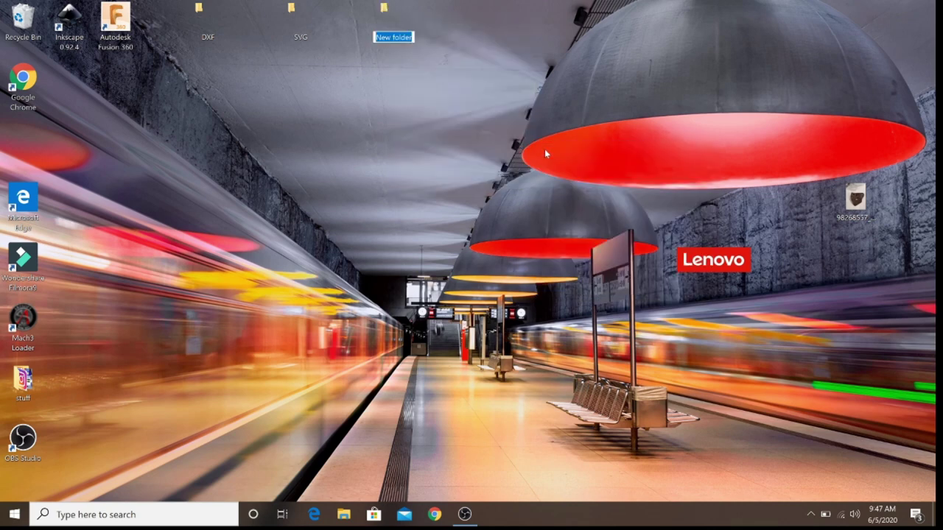
type("Parts to cut")
Step: Create a fourth desktop folder named pic beside the "Parts to cut" folder
right_click(479, 25)
mouse_move(518, 153)
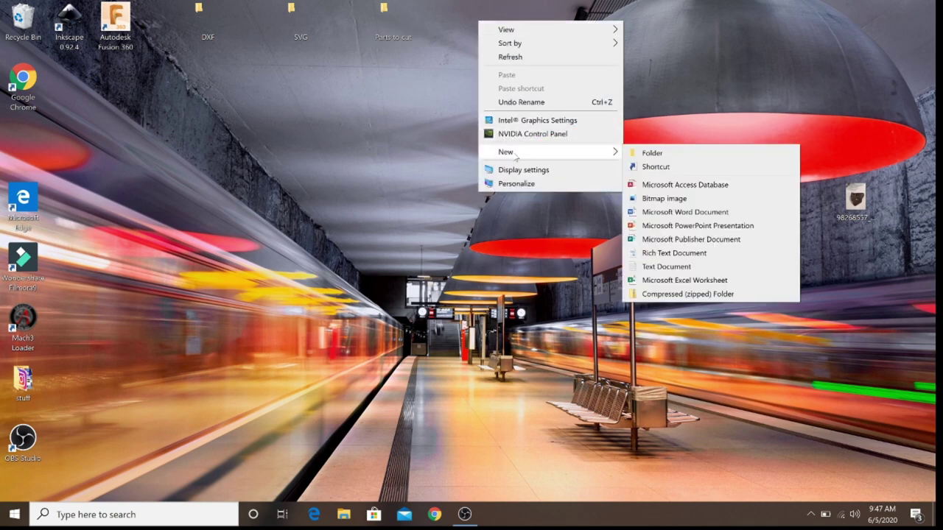
left_click(694, 157)
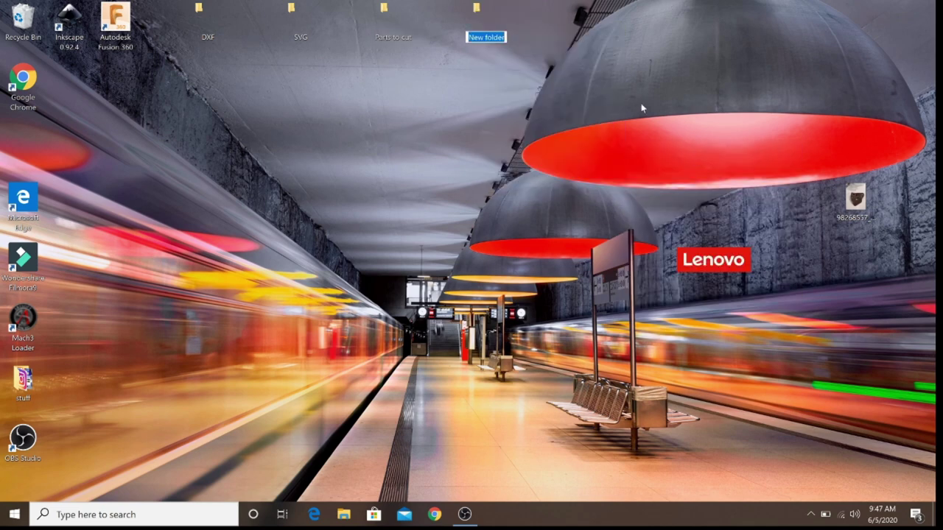
type("pic")
key("Return")
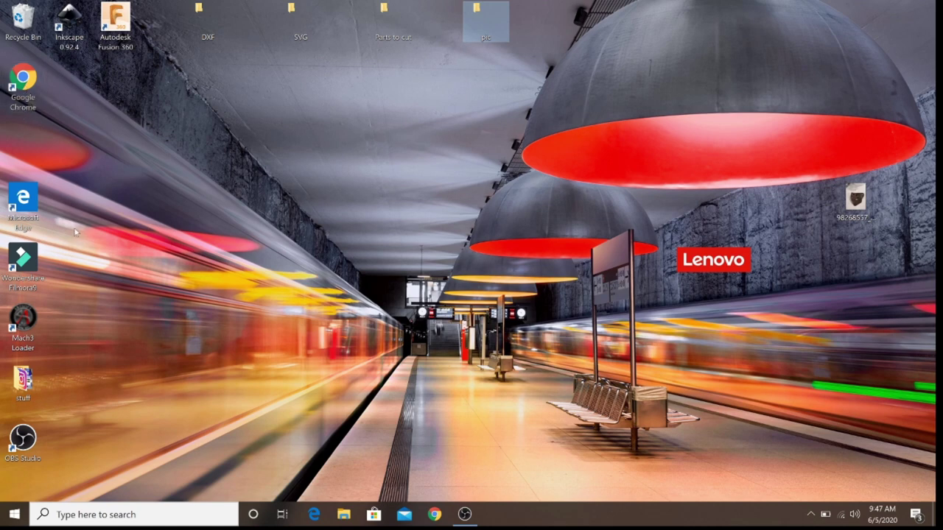
Step: Open Google Chrome, search Google by voice for "silhouette bottle opener" and show the image results
left_click(28, 87)
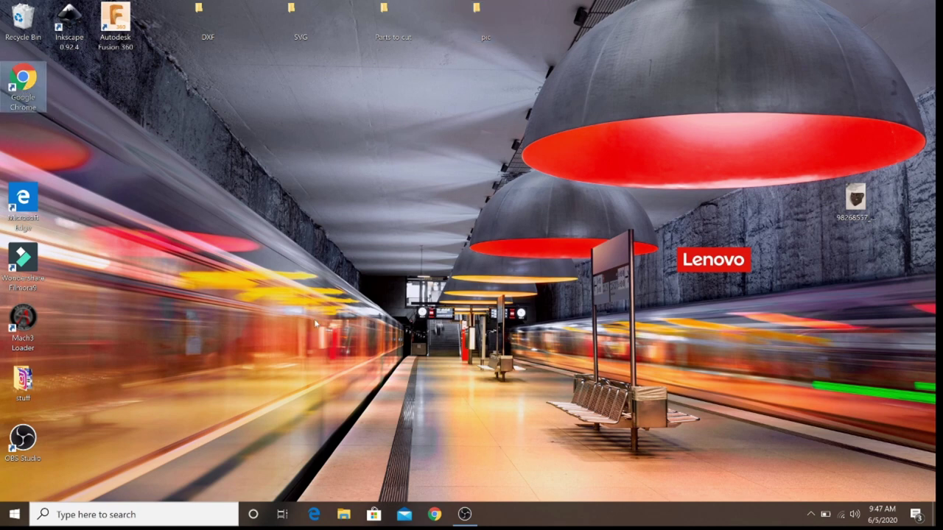
double_click(35, 83)
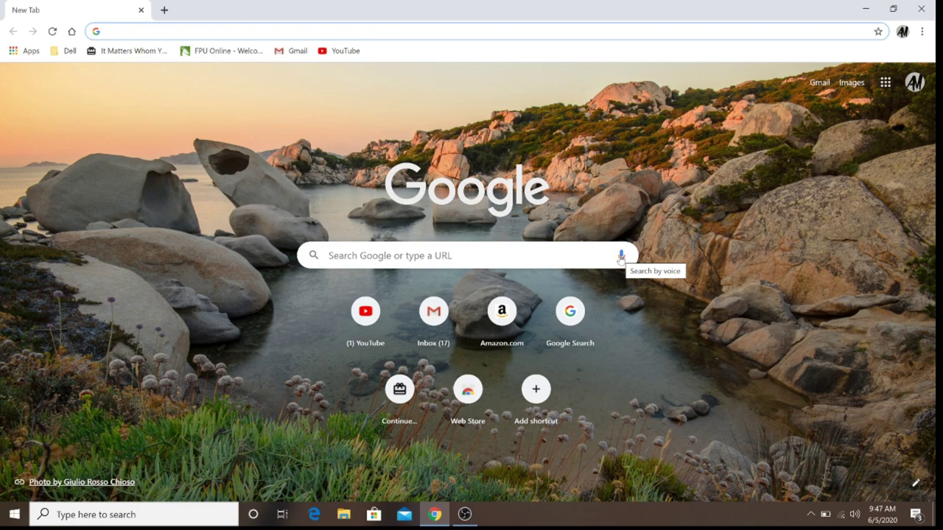
left_click(621, 255)
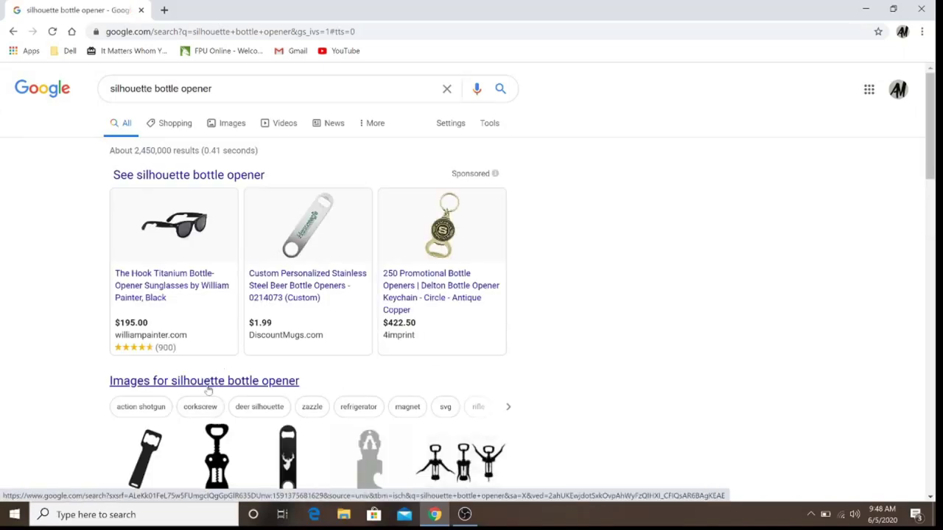
left_click(208, 387)
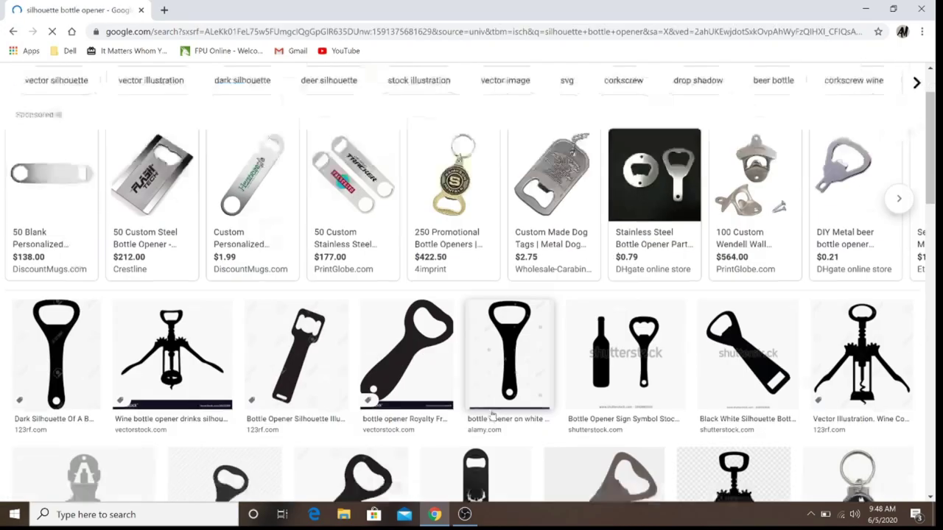
Step: Find the image of two black dog-tag-shaped bottle openers from getdrawings.com and open its preview
scroll(486, 416, "down", 12)
scroll(493, 413, "down", 10)
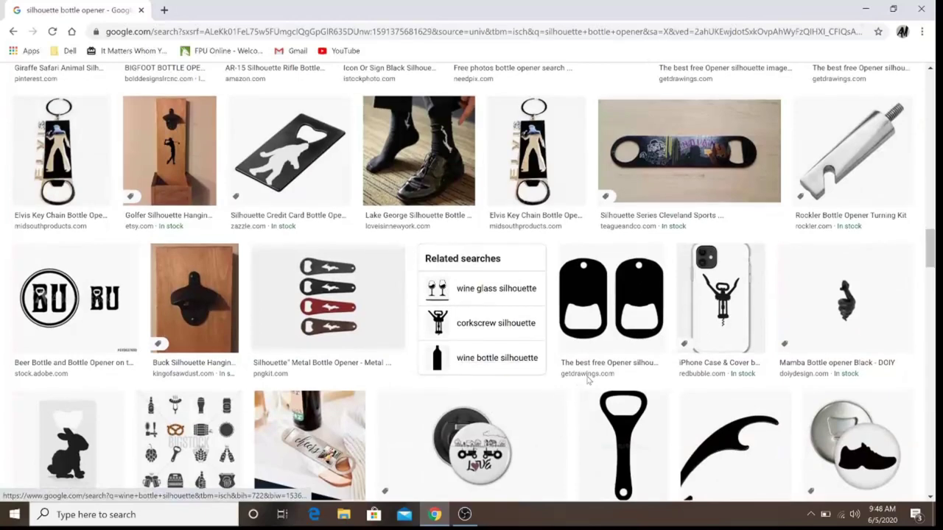
left_click(625, 367)
Step: Copy the previewed dog-tag opener image from the resized browser window to the desktop and move it into the pic folder
key("super+Down")
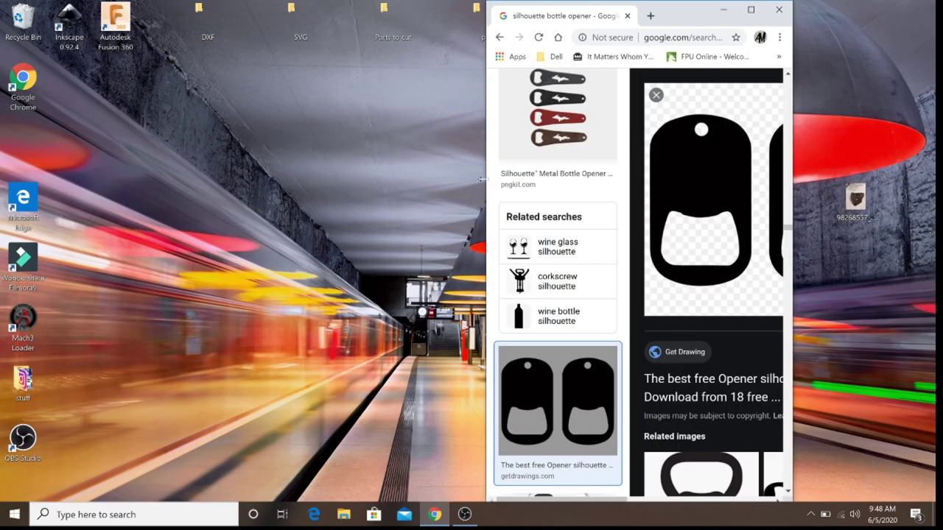
left_click_drag(482, 179, 399, 179)
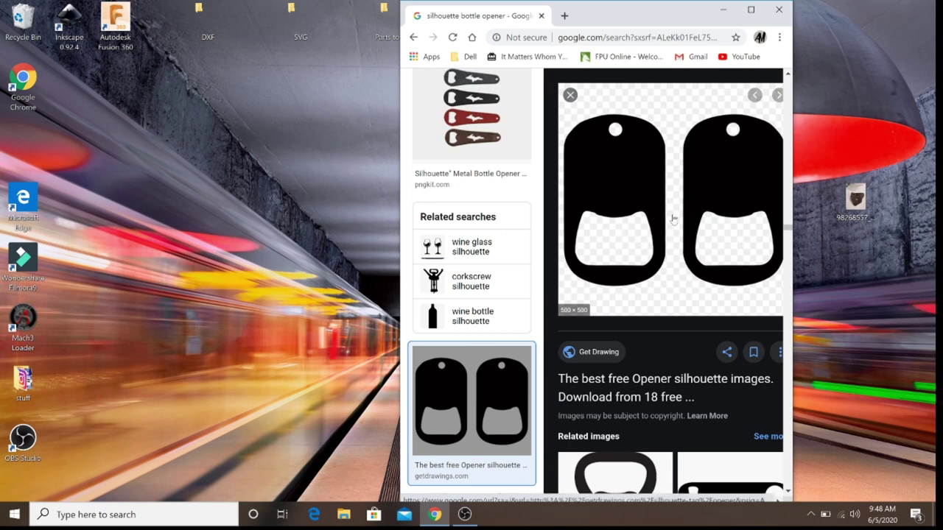
left_click_drag(673, 218, 243, 184)
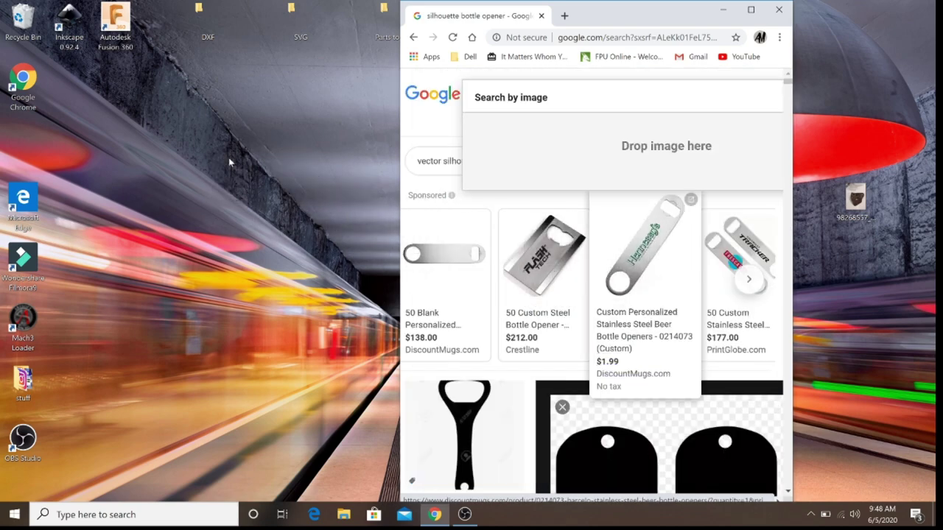
left_click(781, 11)
left_click_drag(247, 214, 481, 34)
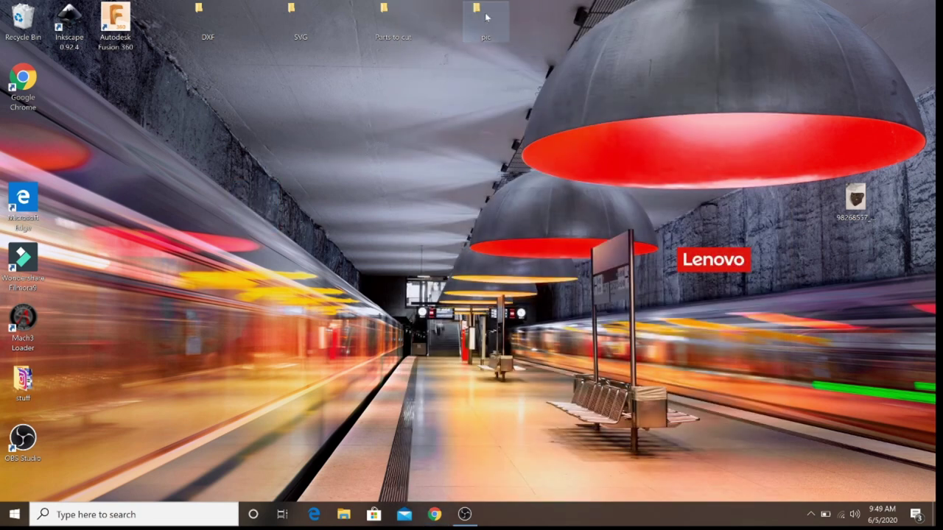
Step: Open Inkscape and import dog-tag-silhouette-22 from the pic folder as an embedded image, with DPI from file and rendering mode None (auto)
double_click(78, 29)
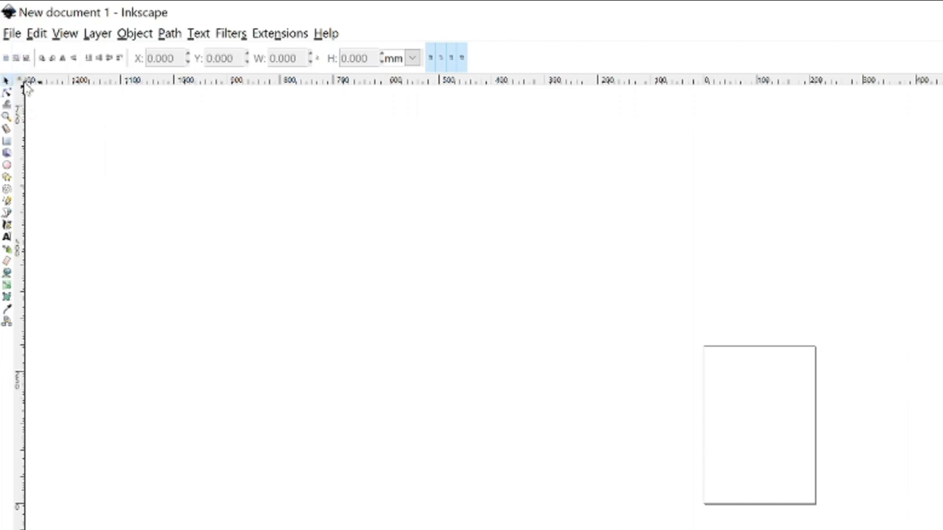
left_click(14, 34)
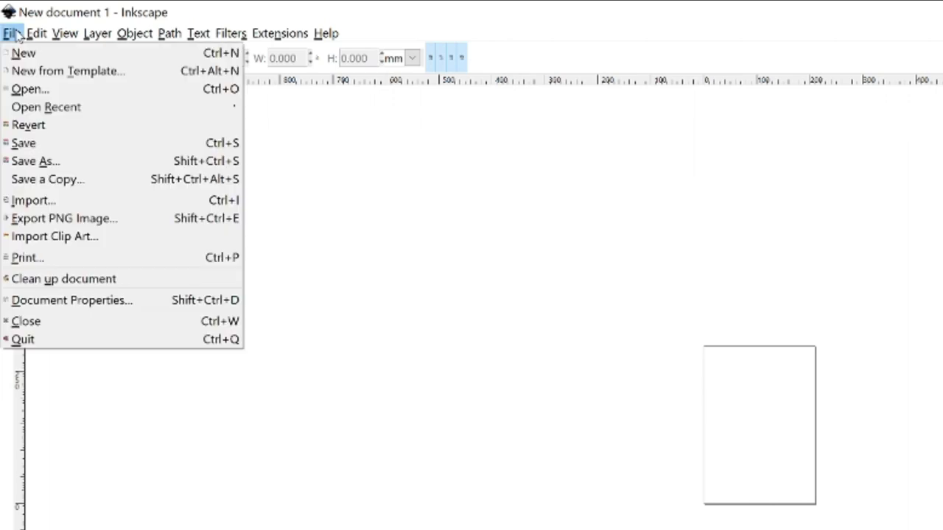
left_click(22, 201)
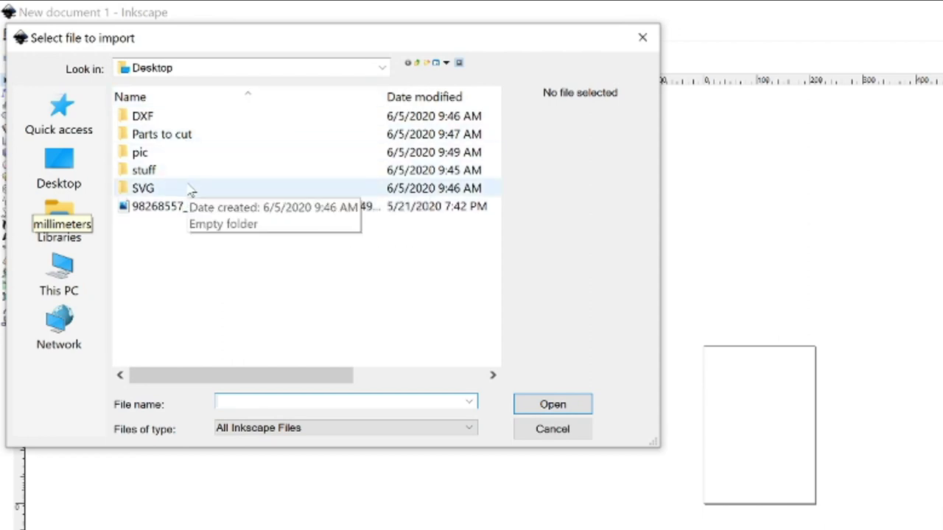
double_click(180, 153)
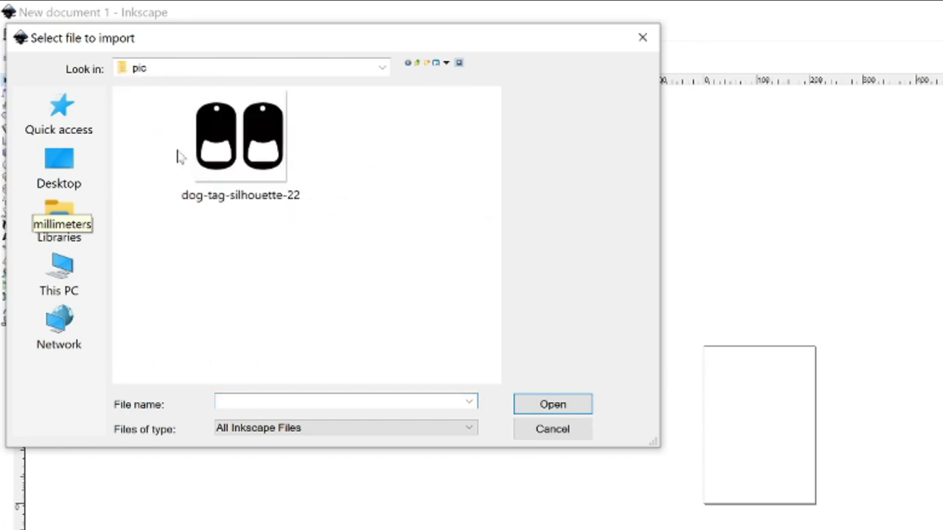
left_click(251, 144)
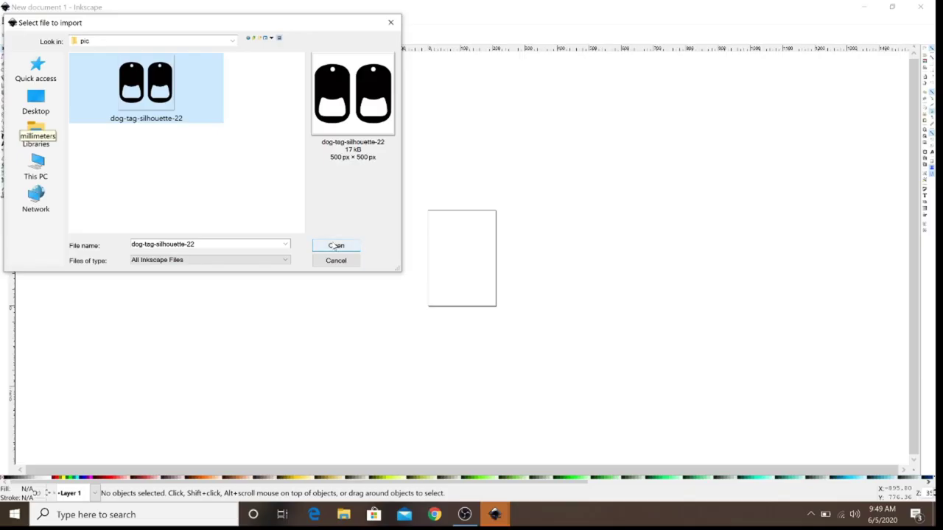
left_click(336, 246)
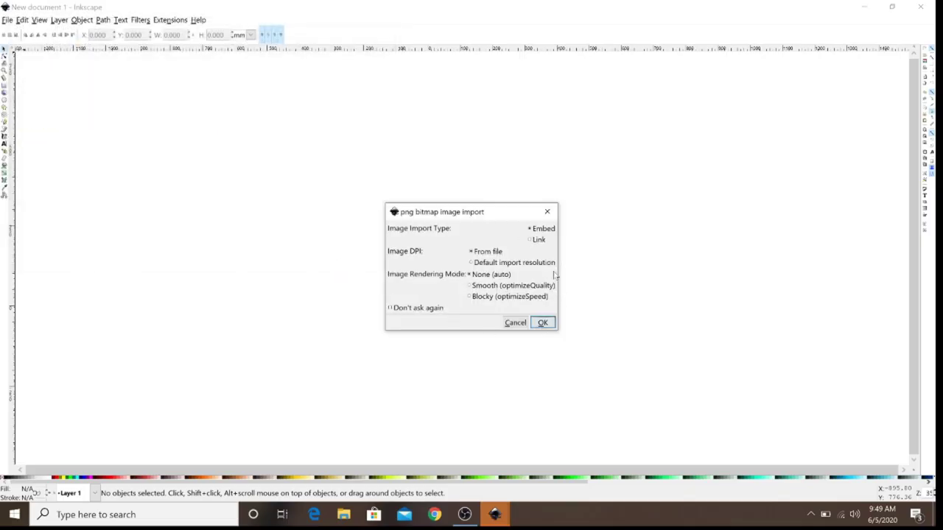
left_click(542, 326)
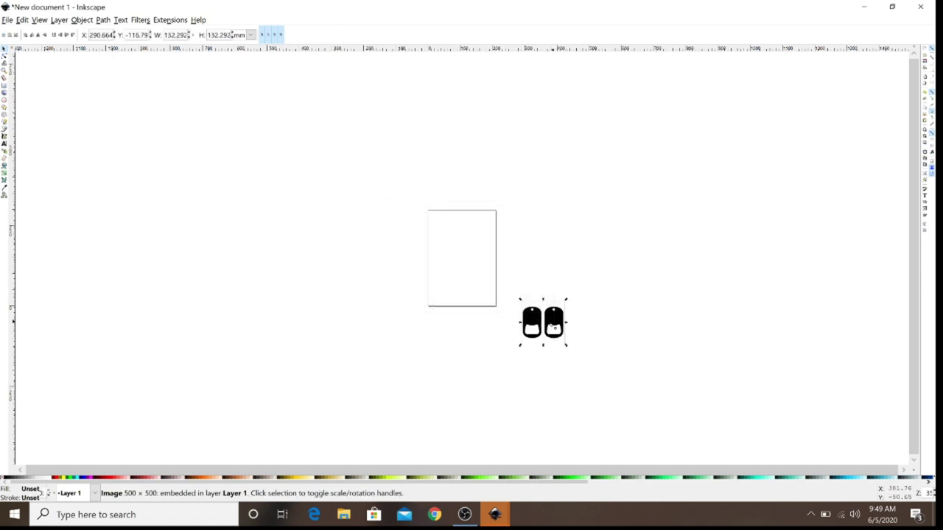
Step: Move the imported dog-tag image onto the page, near its centre
left_click_drag(550, 325, 466, 261)
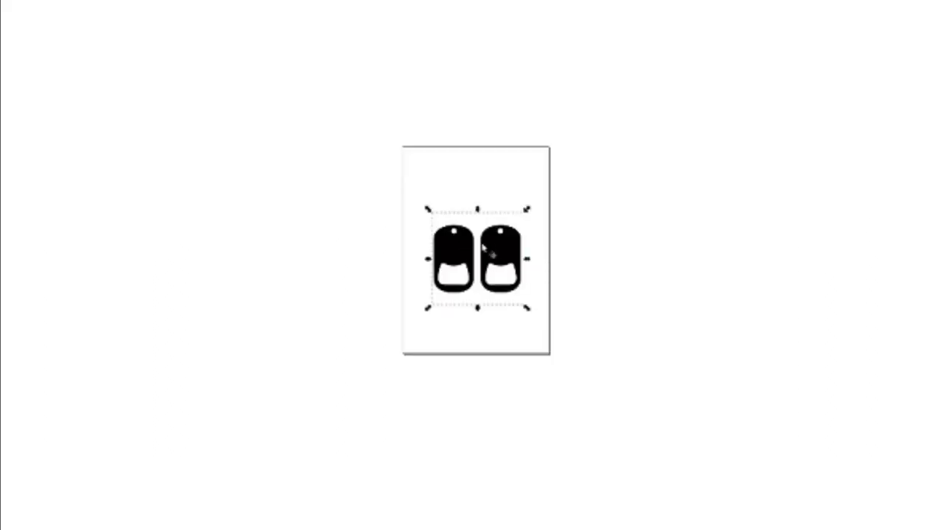
left_click(491, 249)
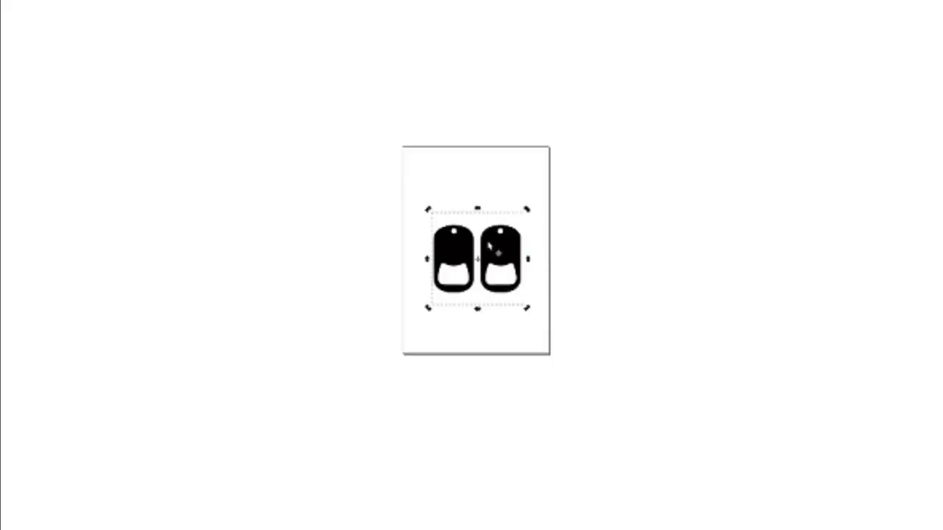
left_click(491, 250)
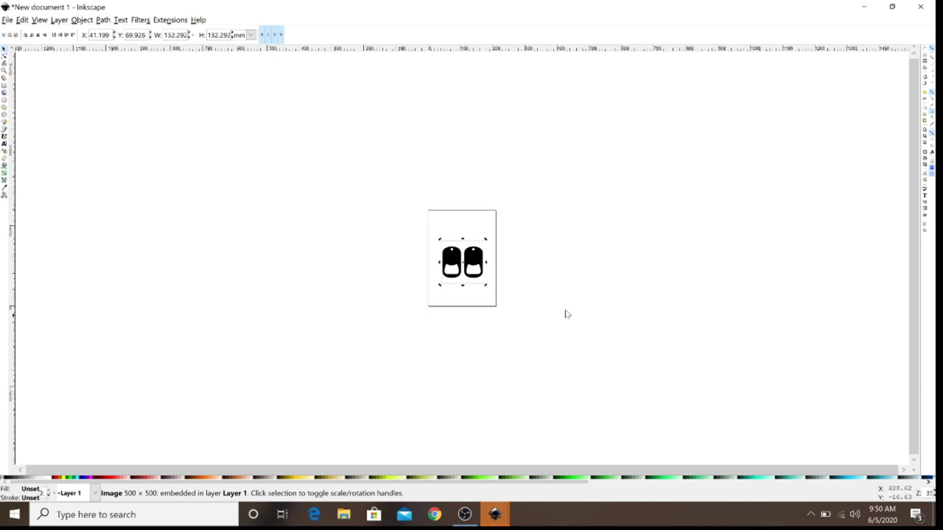
Step: Trace the bitmap of the dog-tag image into a path using a single-scan brightness cutoff with threshold 0.450
left_click(103, 21)
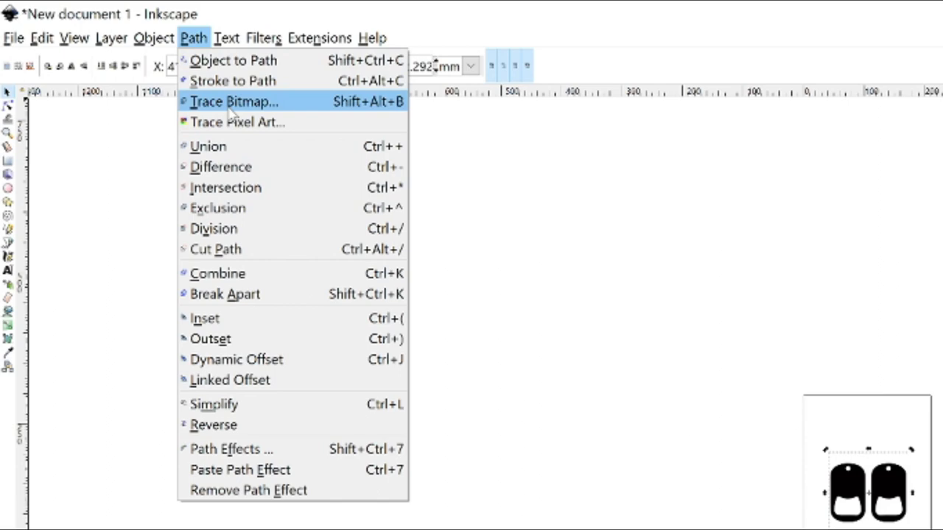
left_click(230, 107)
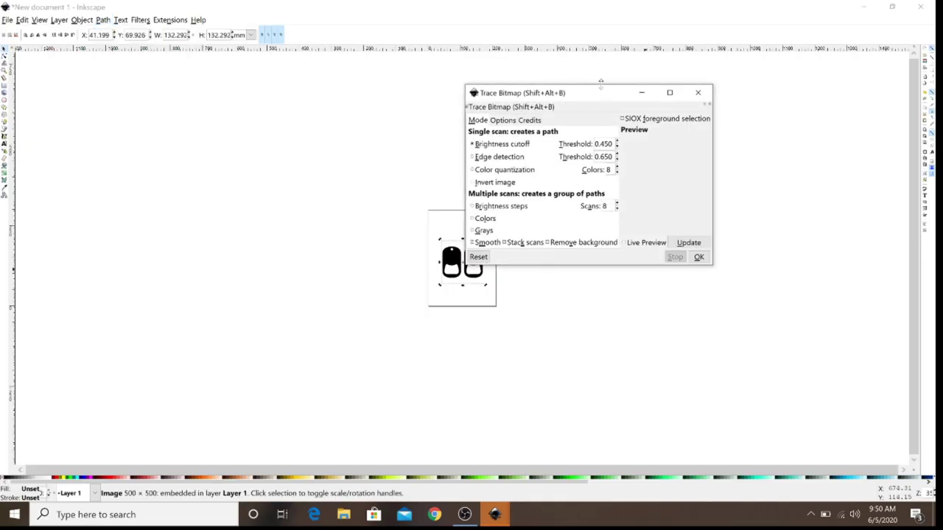
left_click_drag(600, 83, 693, 61)
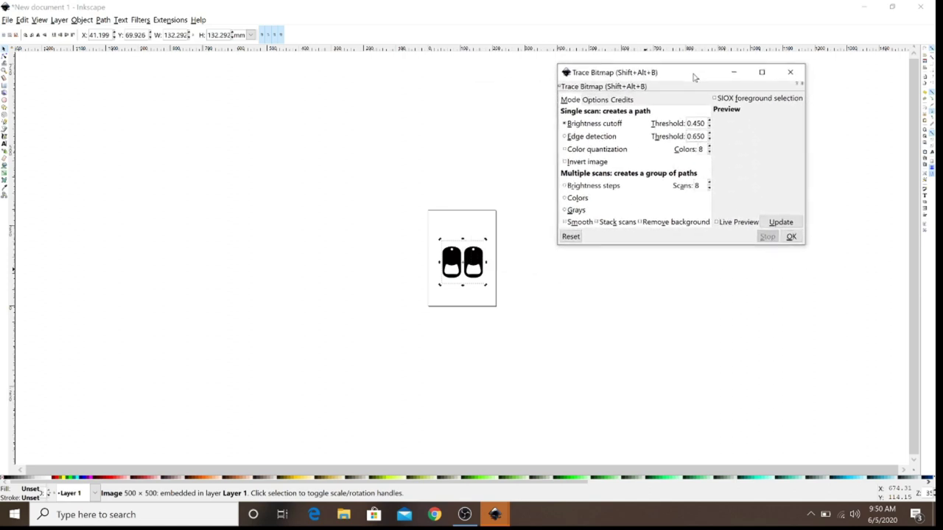
left_click(791, 237)
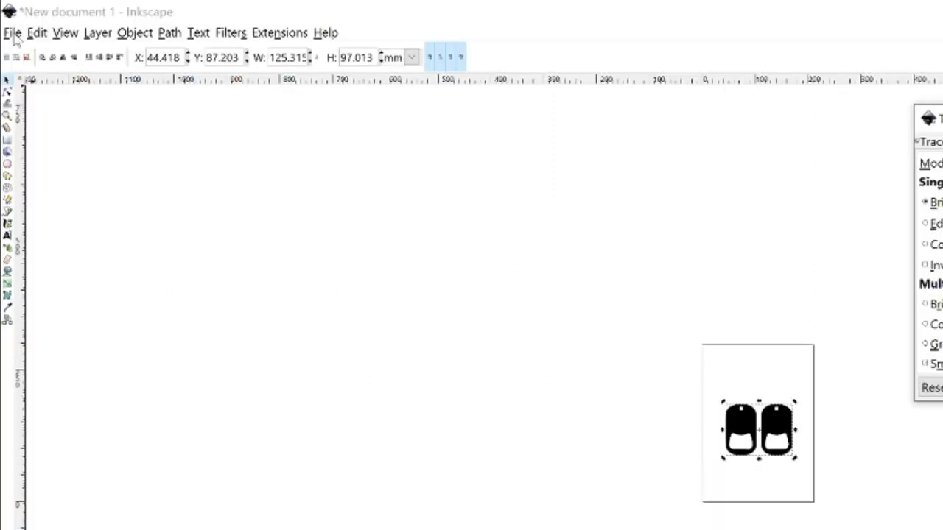
Step: Save the traced drawing as opener in the SVG folder, in Inkscape SVG format
left_click(12, 33)
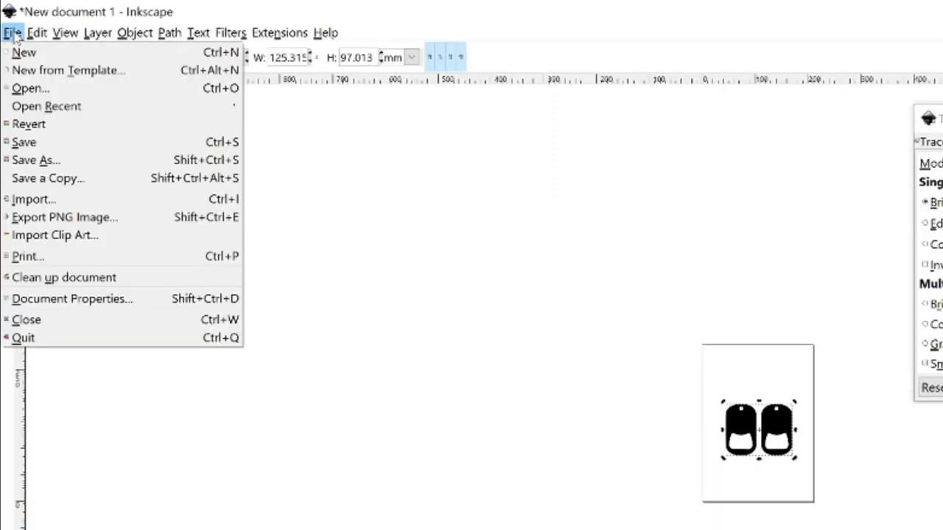
left_click(35, 160)
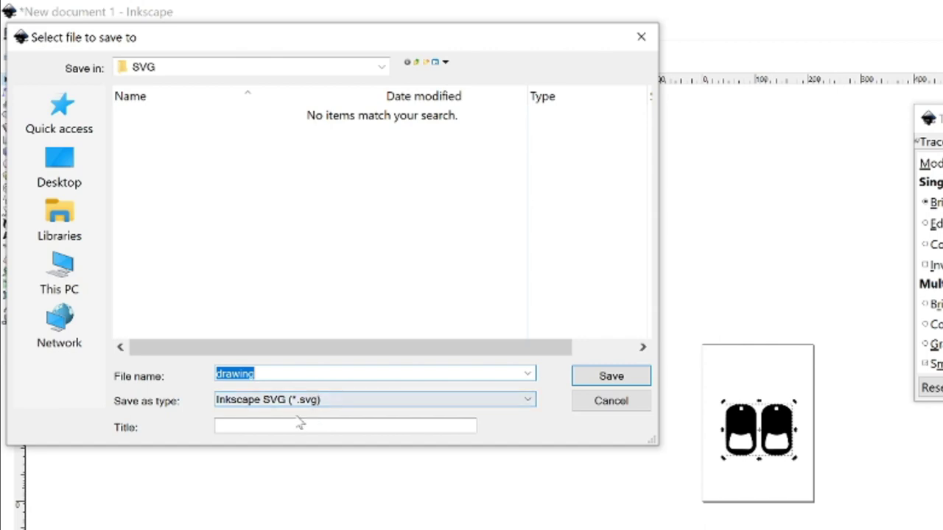
left_click_drag(261, 374, 155, 385)
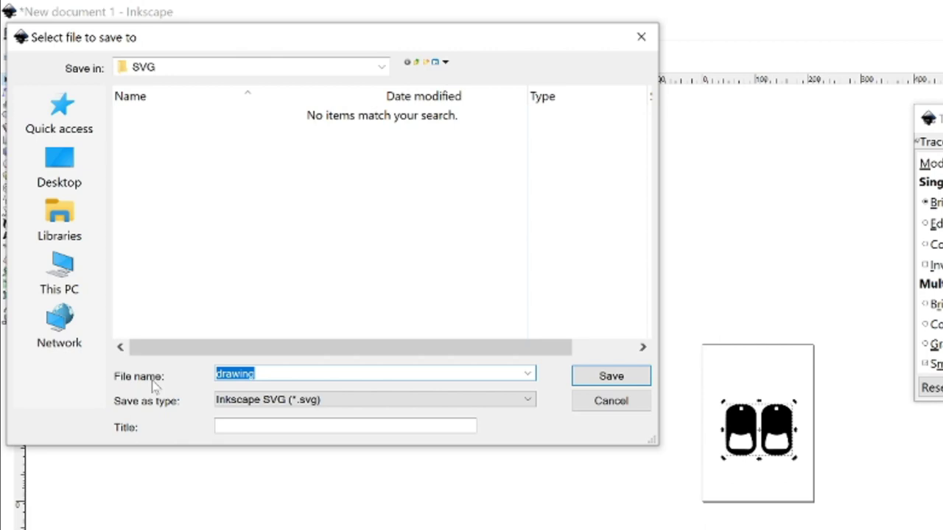
type("opener")
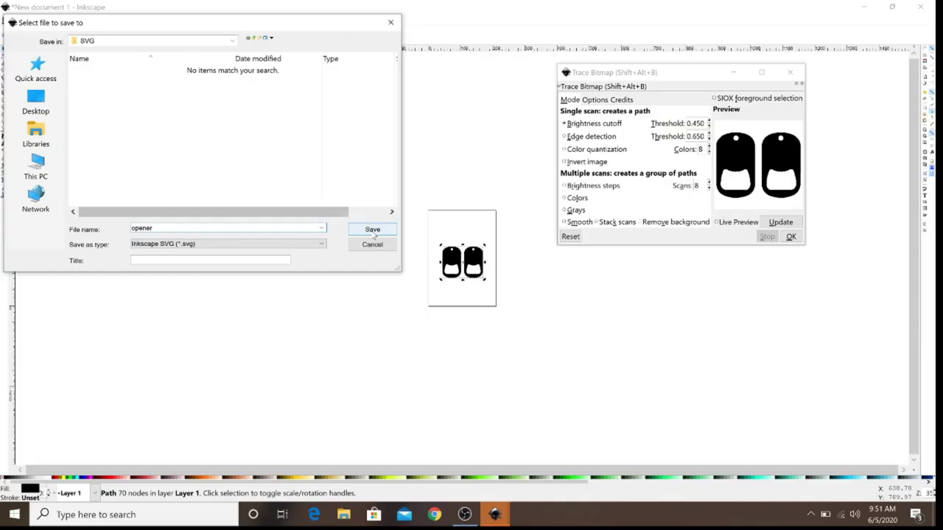
left_click(610, 376)
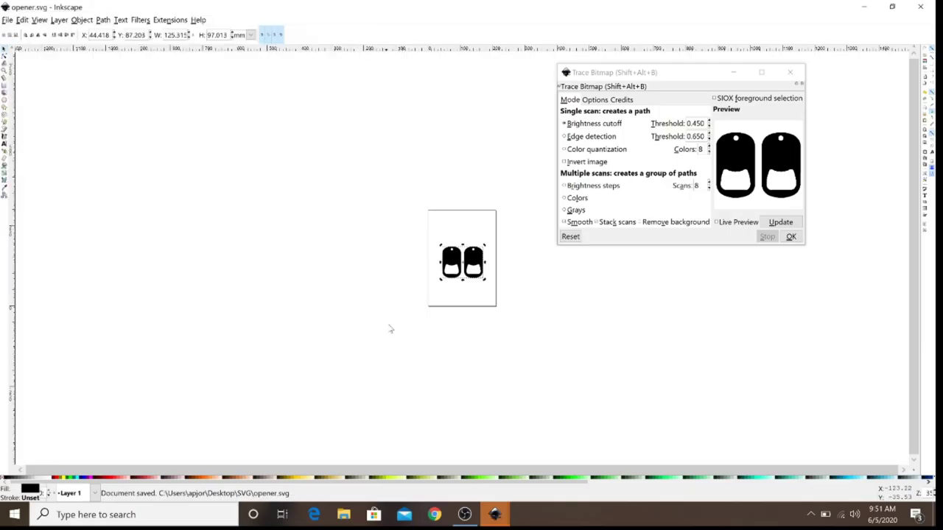
Step: Minimise the Inkscape windows and check the desktop's SVG folder for the saved opener file, closing the folder after the check
left_click(866, 7)
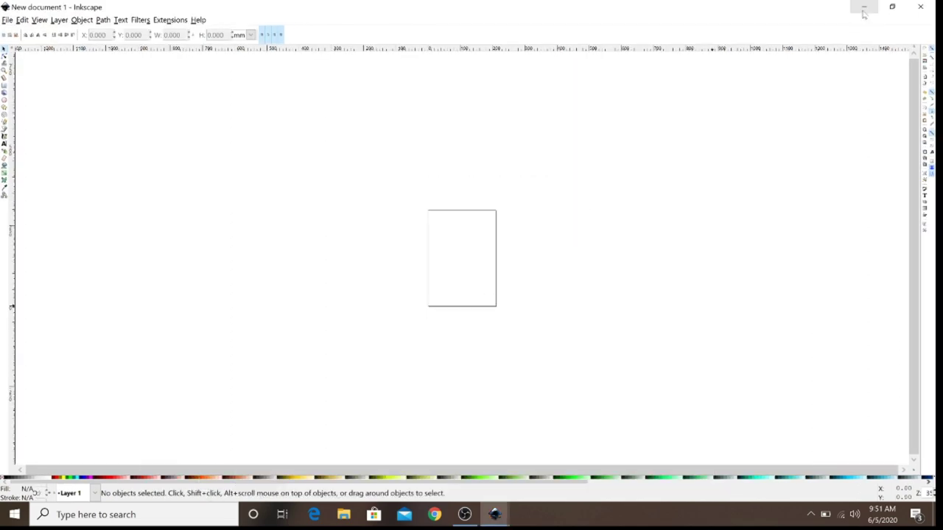
left_click(865, 7)
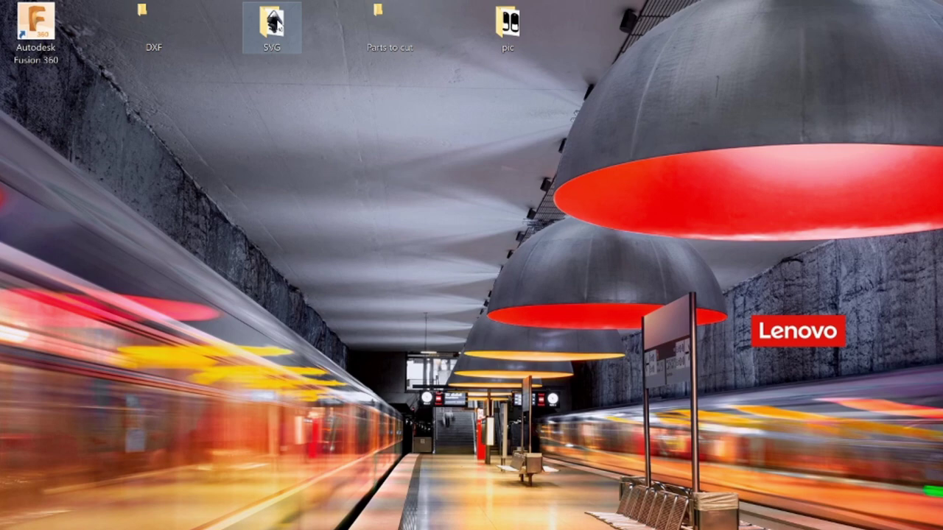
double_click(280, 26)
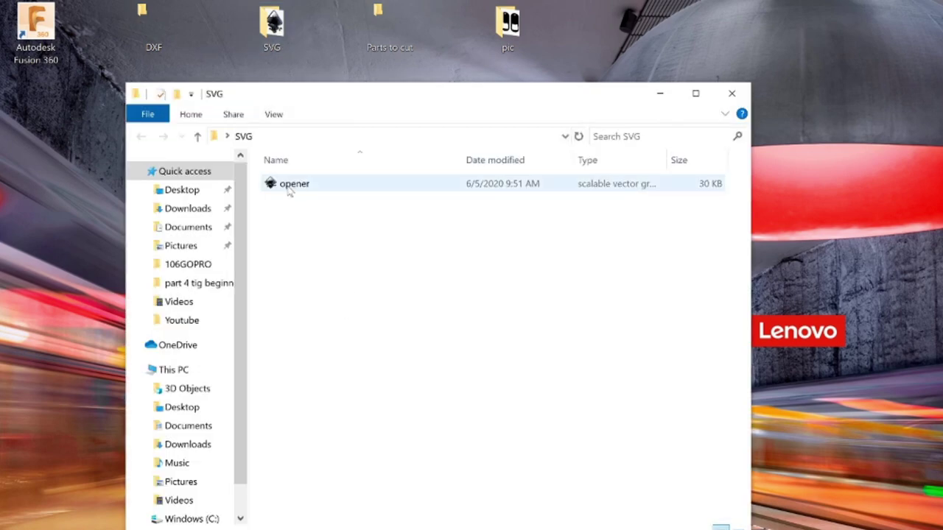
left_click(731, 95)
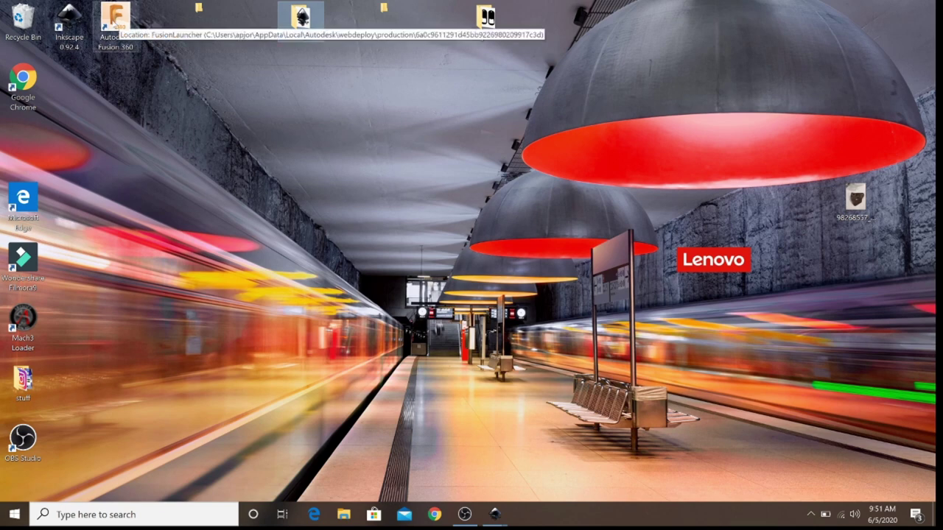
Step: Open Autodesk Fusion 360, switch to the front view and start a sketch on the front plane with the sketch palette collapsed
left_click(118, 24)
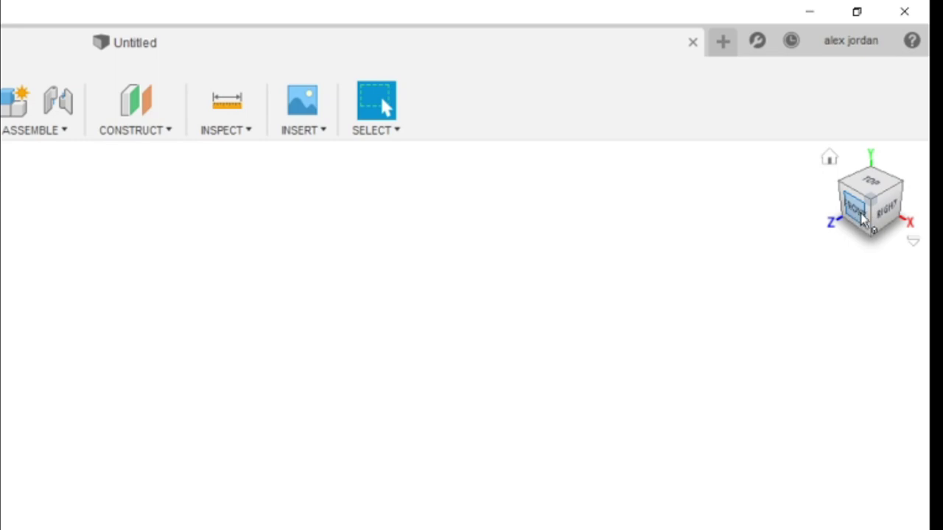
left_click(860, 221)
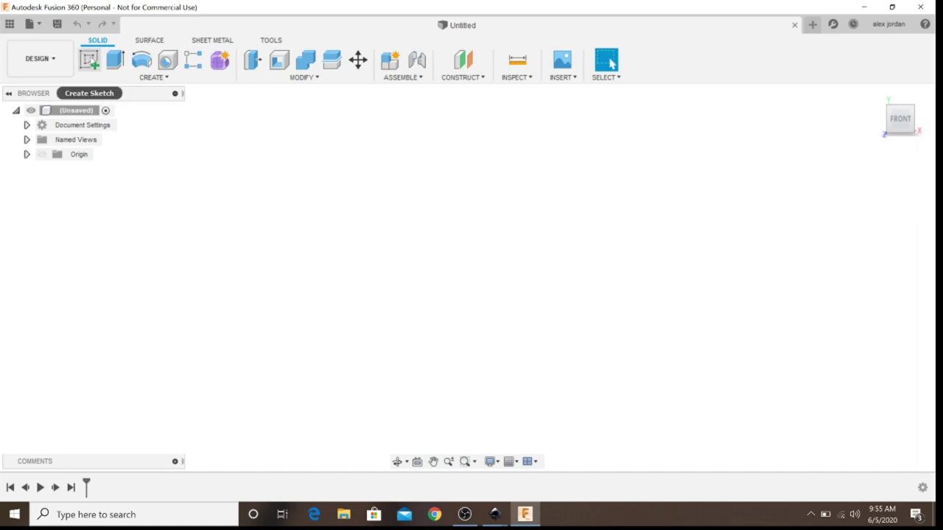
left_click(91, 61)
left_click(501, 243)
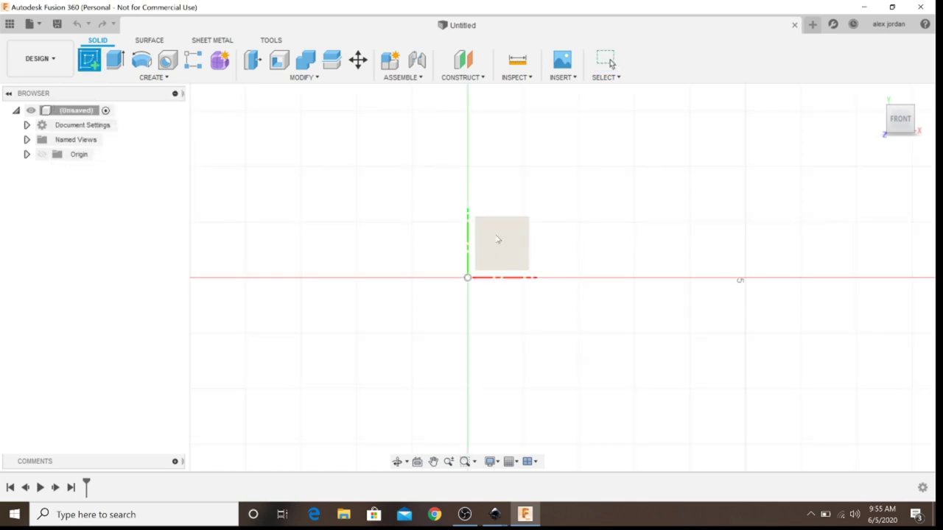
left_click(501, 245)
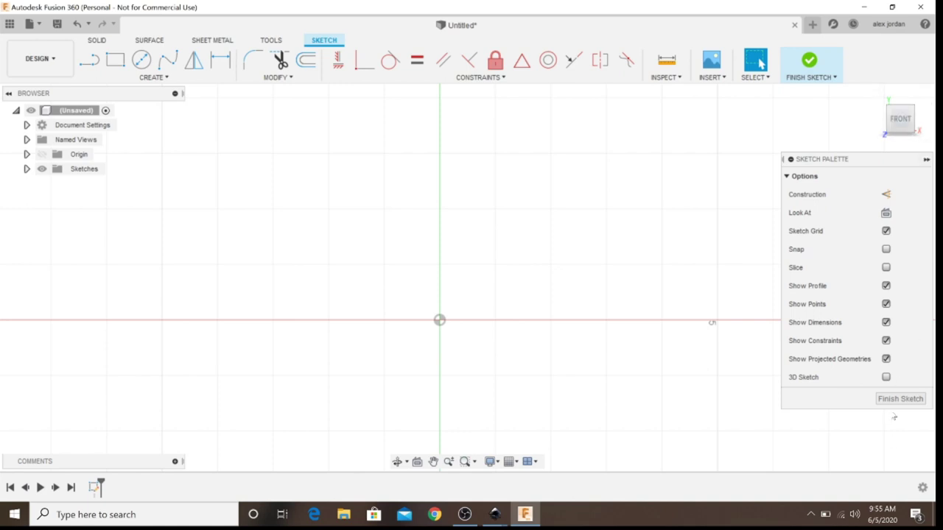
left_click(926, 160)
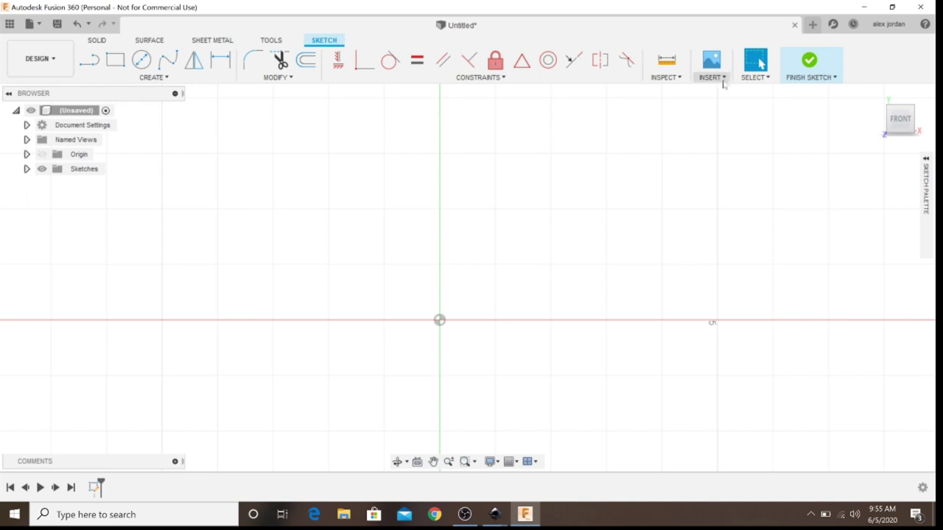
Step: Insert the opener SVG from the desktop's SVG folder into the sketch at its default position and scale
left_click(607, 122)
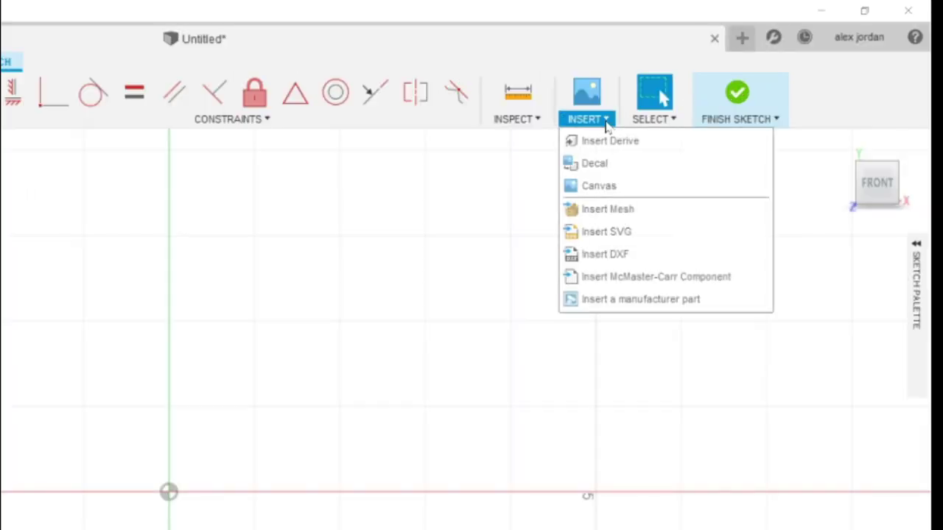
left_click(601, 232)
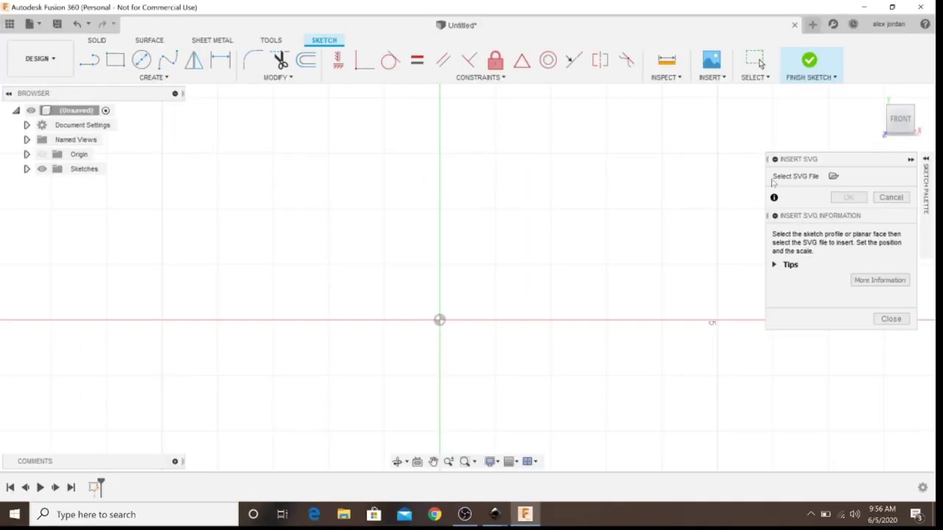
left_click(833, 177)
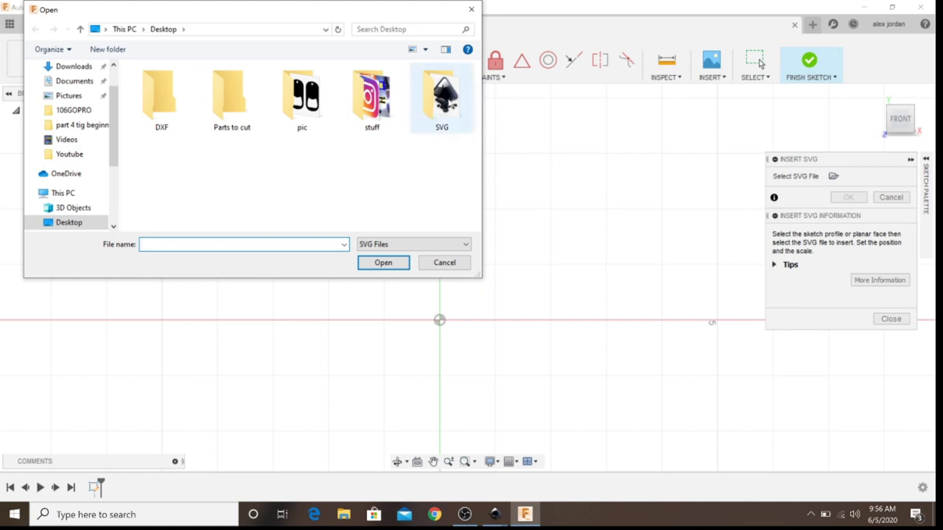
double_click(446, 104)
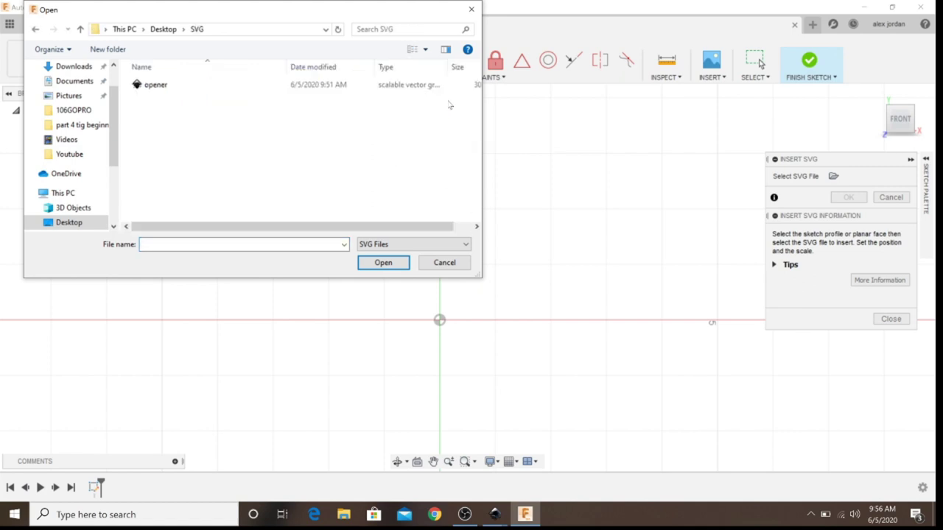
double_click(177, 87)
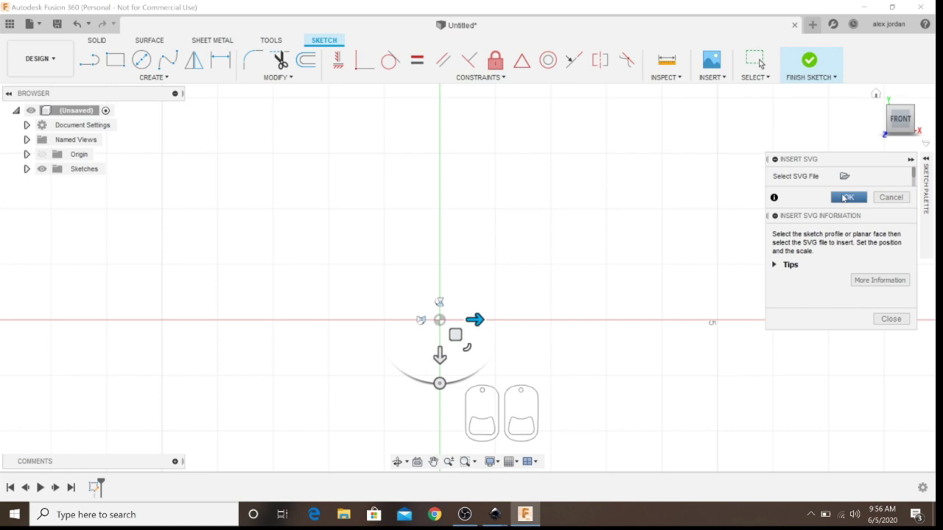
left_click(844, 199)
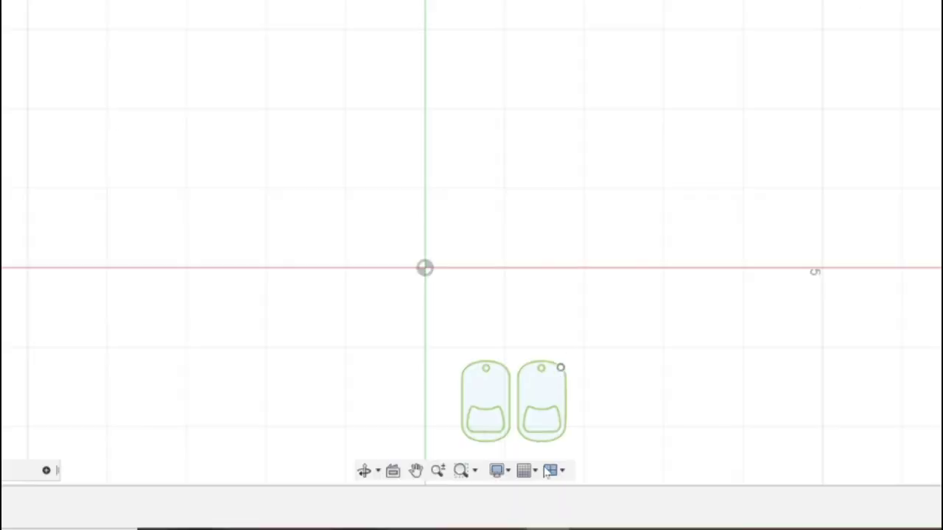
Step: Unfix all curves of both imported bottle opener outlines with Fix/UnFix
left_click(416, 471)
left_click(417, 472)
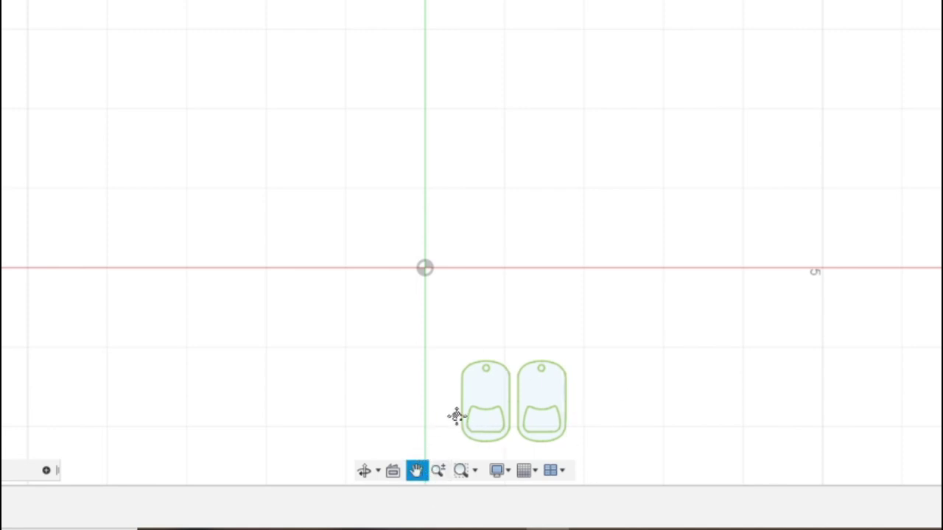
left_click_drag(478, 393, 435, 196)
scroll(435, 195, "up", 5)
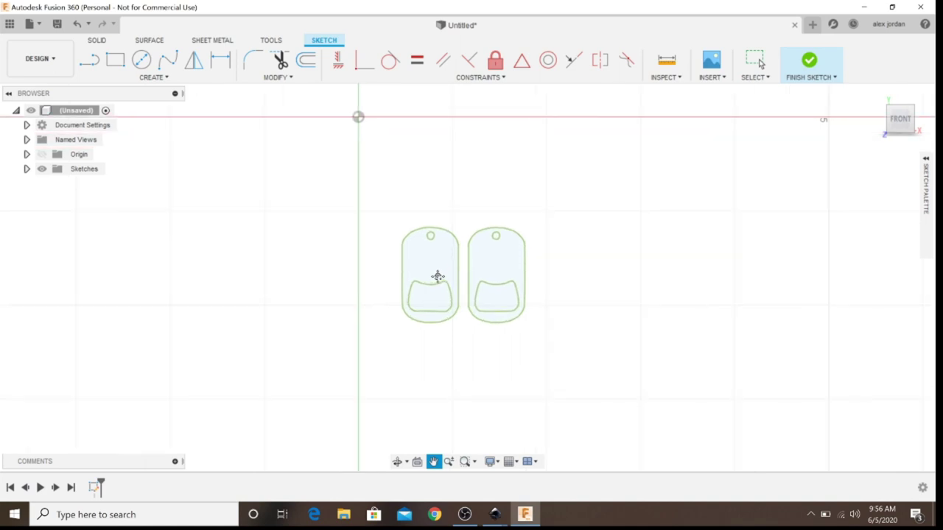
scroll(438, 276, "up", 3)
scroll(467, 263, "up", 1)
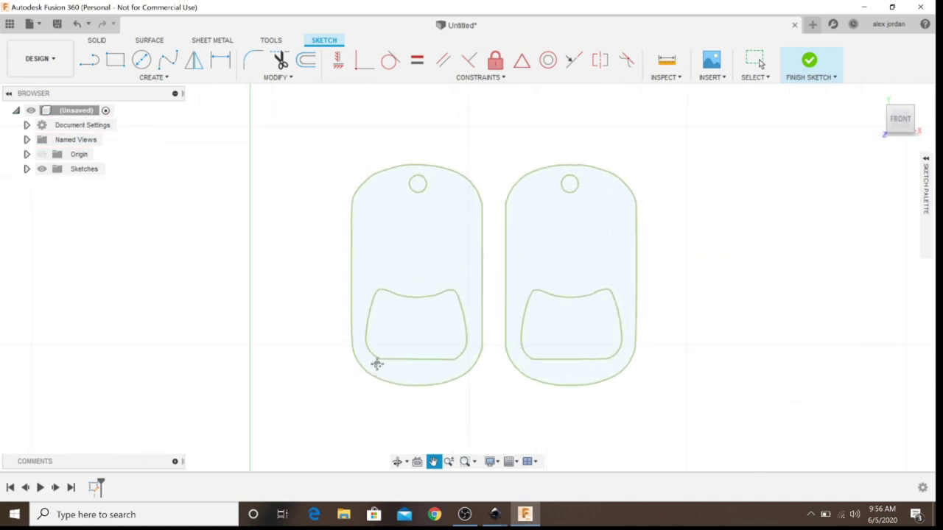
key("Escape")
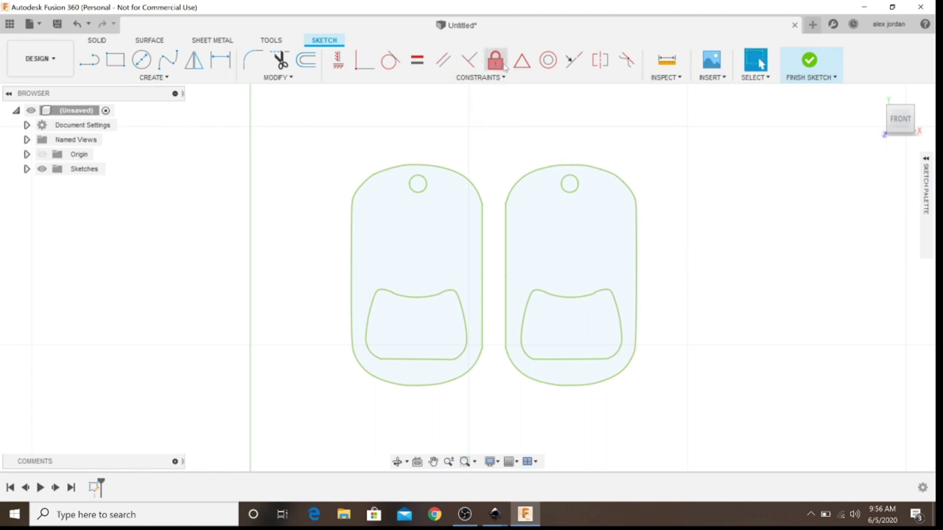
left_click(505, 65)
left_click(436, 249)
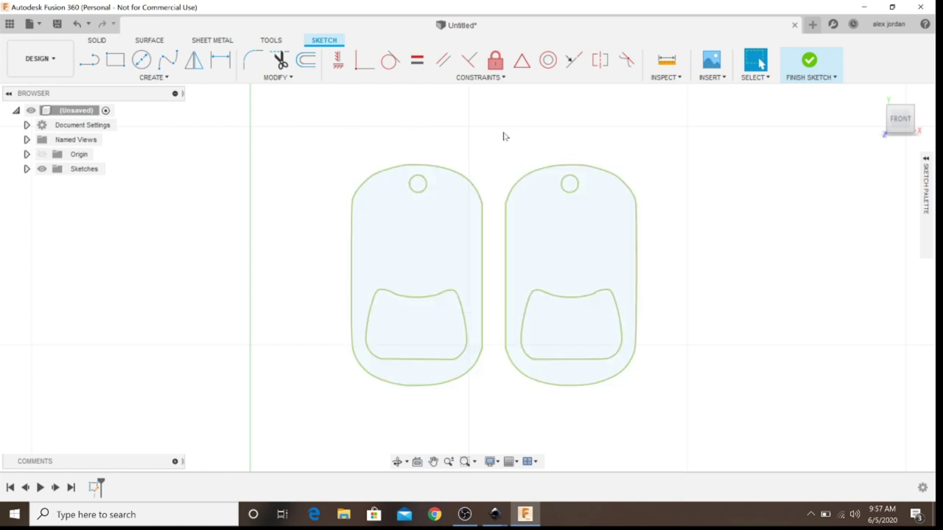
left_click(496, 62)
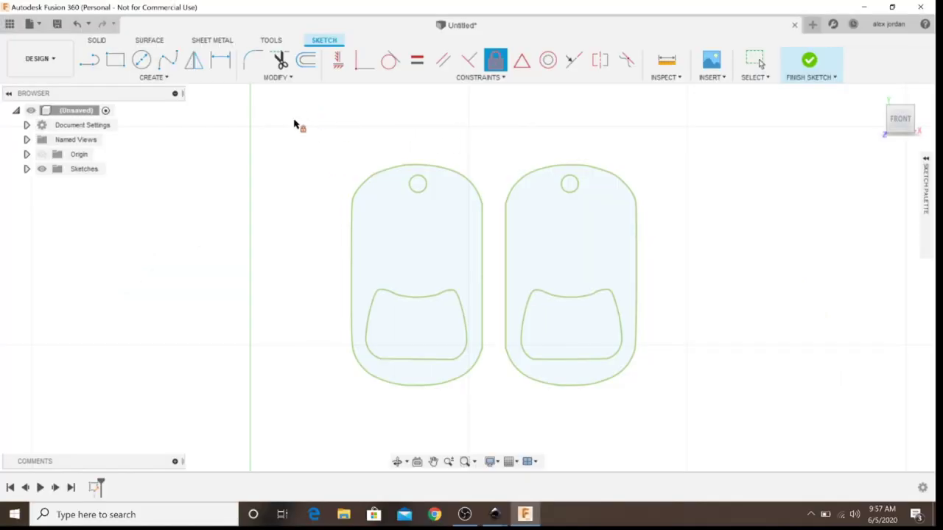
mouse_move(294, 122)
left_mouse_down()
mouse_move(461, 225)
mouse_move(690, 344)
mouse_move(756, 436)
left_mouse_up()
mouse_move(314, 151)
left_mouse_down()
mouse_move(711, 331)
mouse_move(707, 435)
left_mouse_up()
scroll(419, 301, "up", 1)
scroll(422, 254, "down", 2)
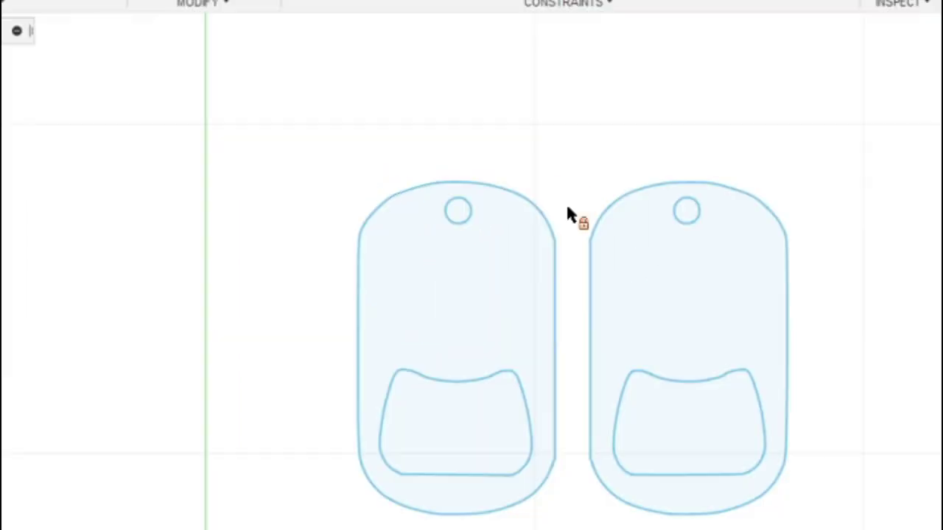
right_click(373, 89)
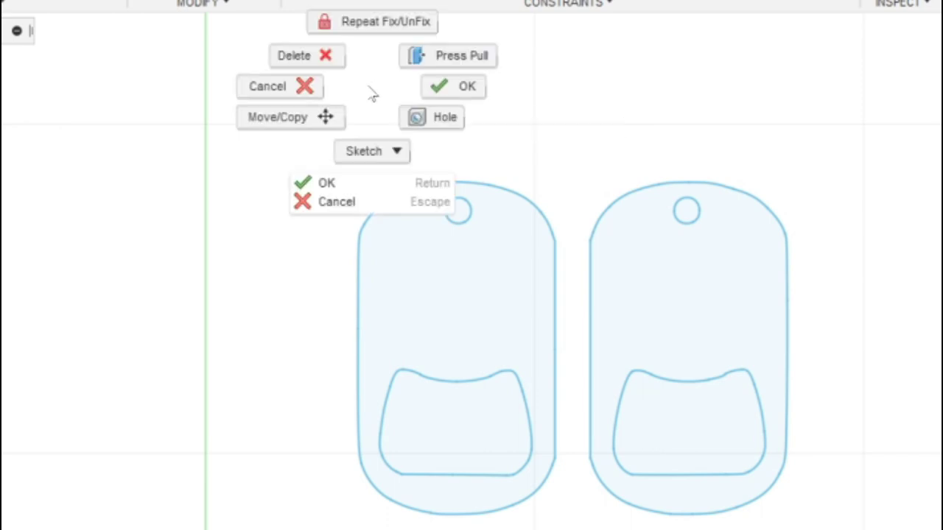
left_click(304, 87)
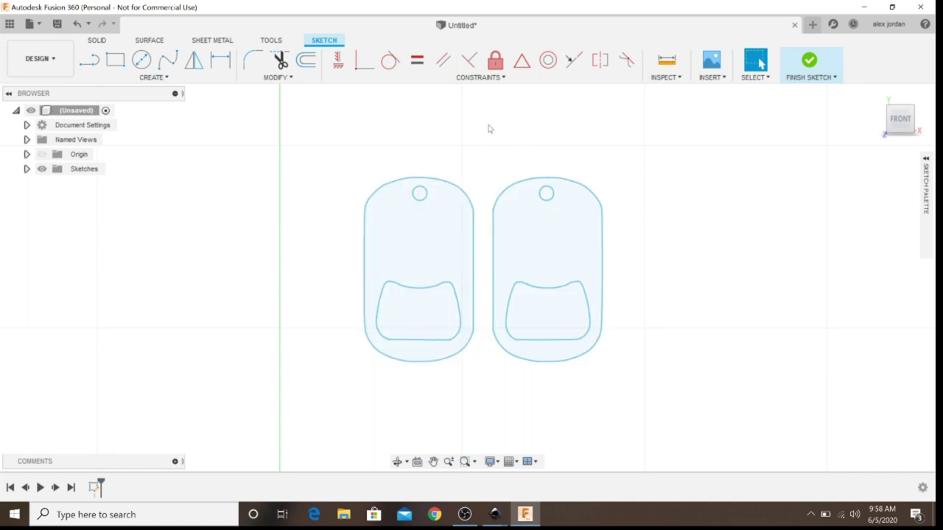
Step: Delete the right-hand opener outline together with its hole and inner cutout
left_click_drag(487, 126, 640, 402)
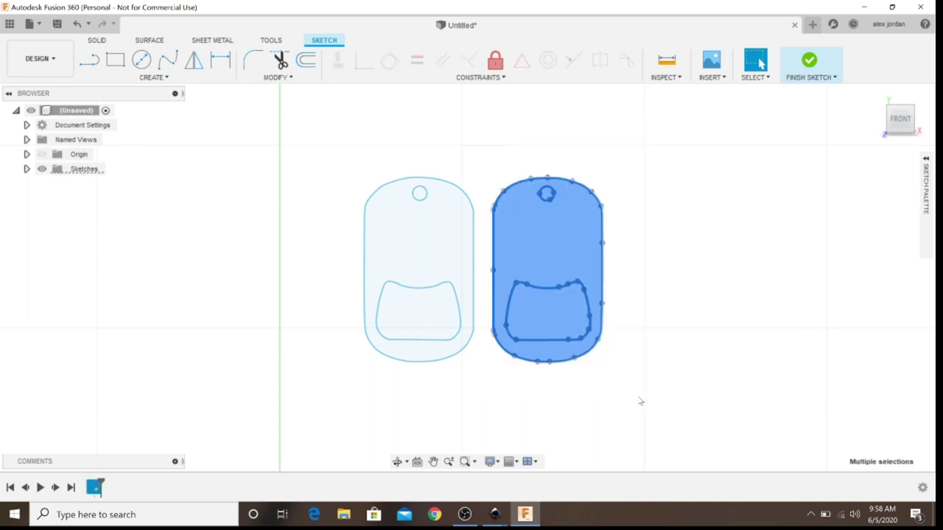
right_click(583, 228)
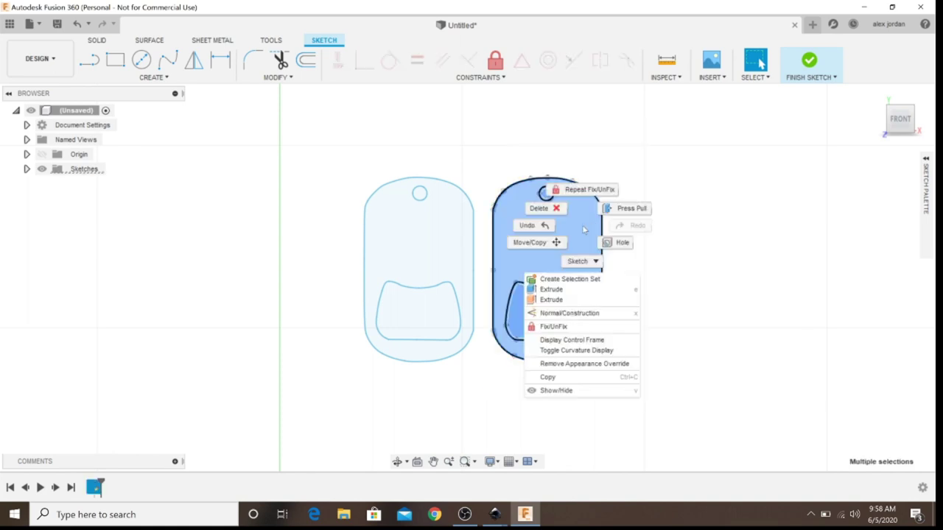
left_click(562, 211)
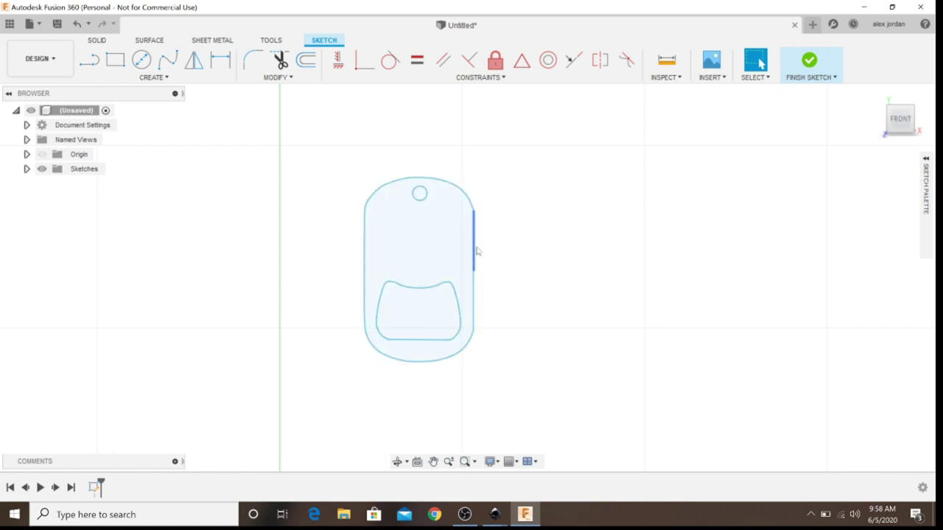
Step: Measure the remaining opener's height from its top edge point to its bottom edge
left_click(666, 62)
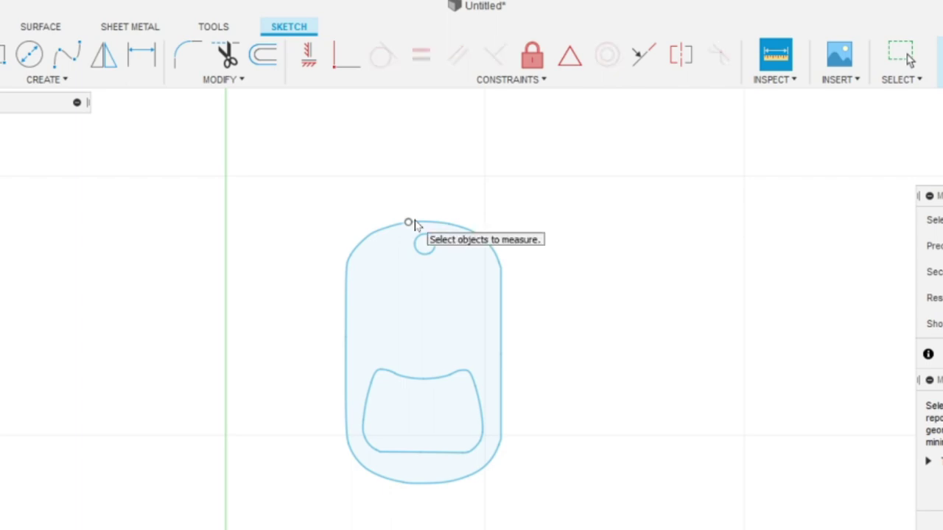
left_click(411, 222)
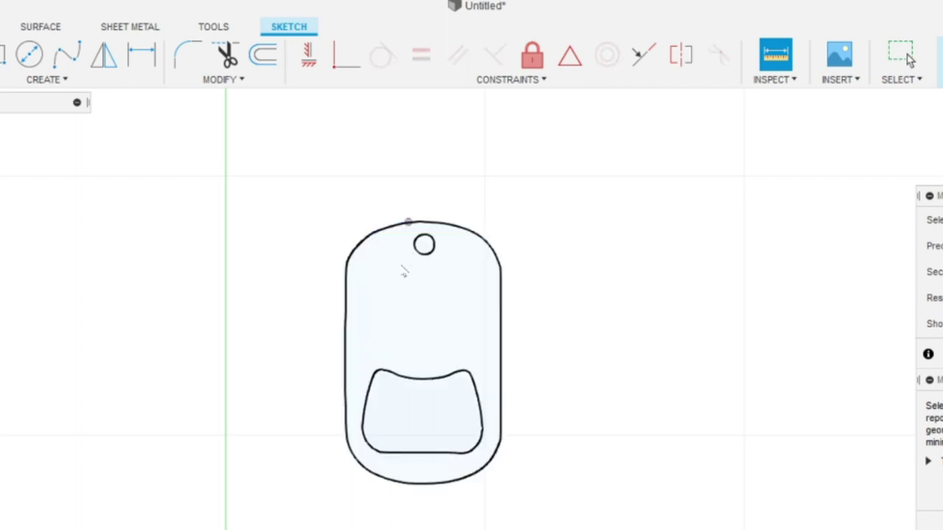
left_click(414, 484)
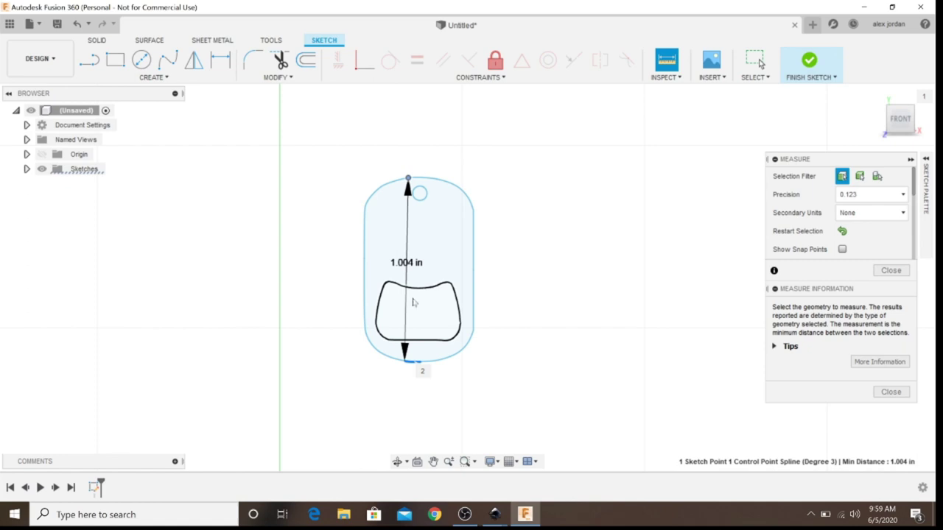
Step: Scale the whole opener outline, hole and cutout by a factor of 4 about the midpoint of the cutout's upper edge
left_click(891, 393)
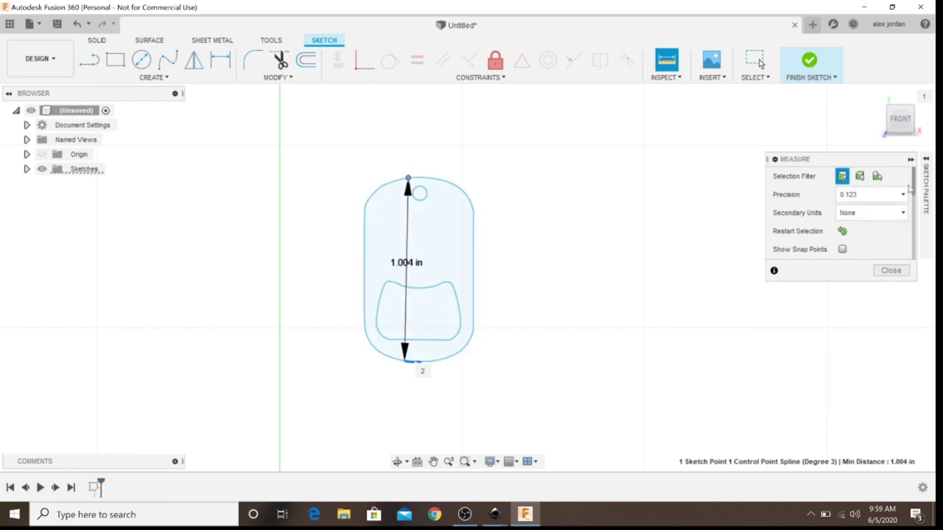
left_click(900, 272)
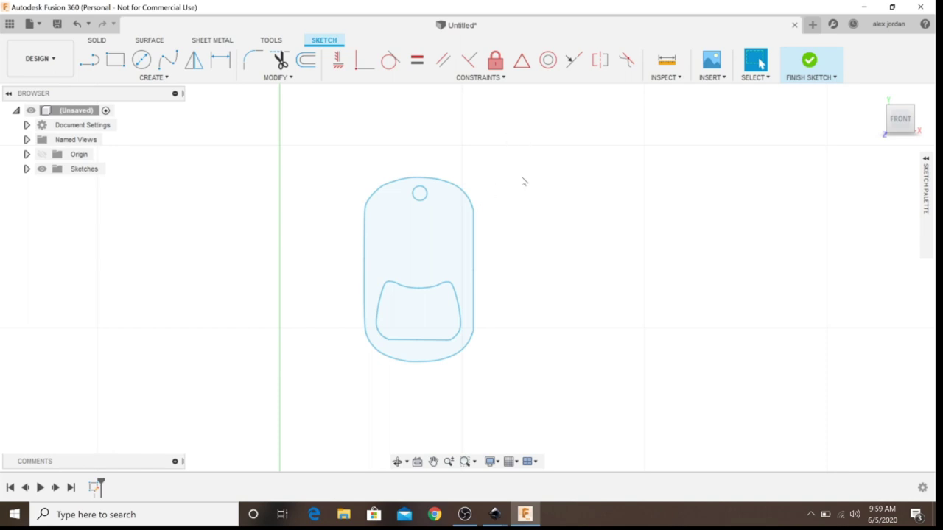
key("s")
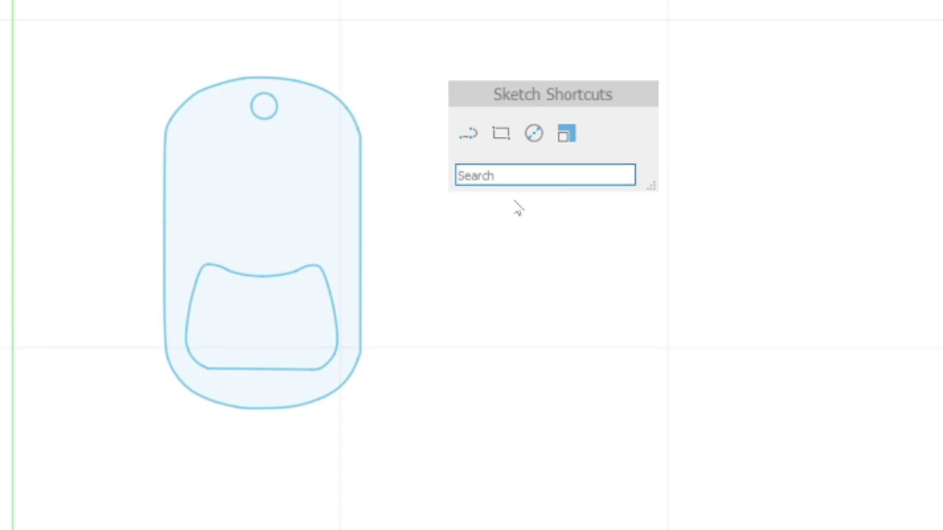
type("s")
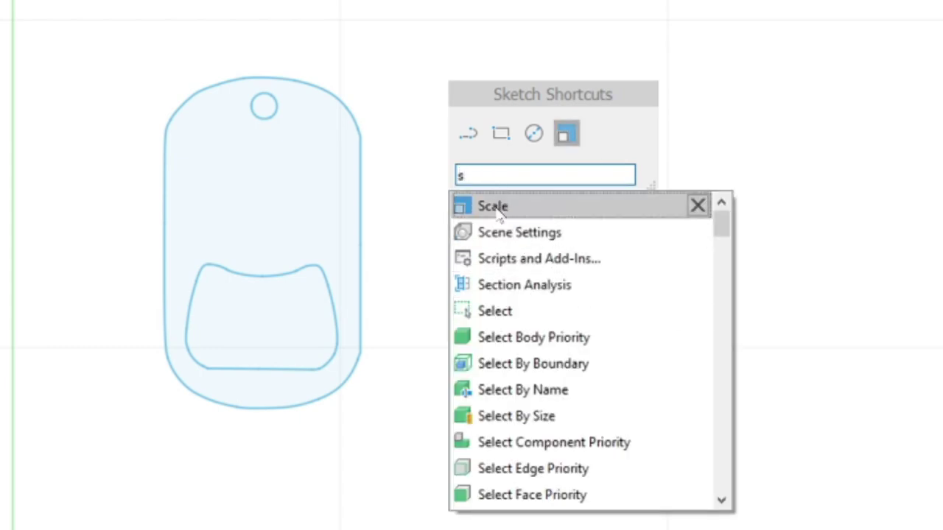
key("Escape")
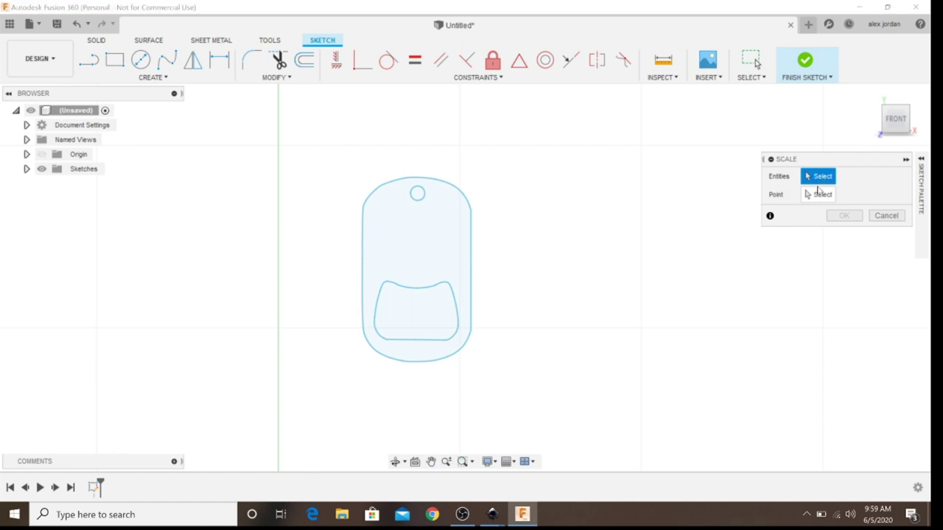
mouse_move(278, 149)
left_mouse_down()
mouse_move(479, 164)
mouse_move(562, 422)
mouse_move(576, 402)
left_mouse_up()
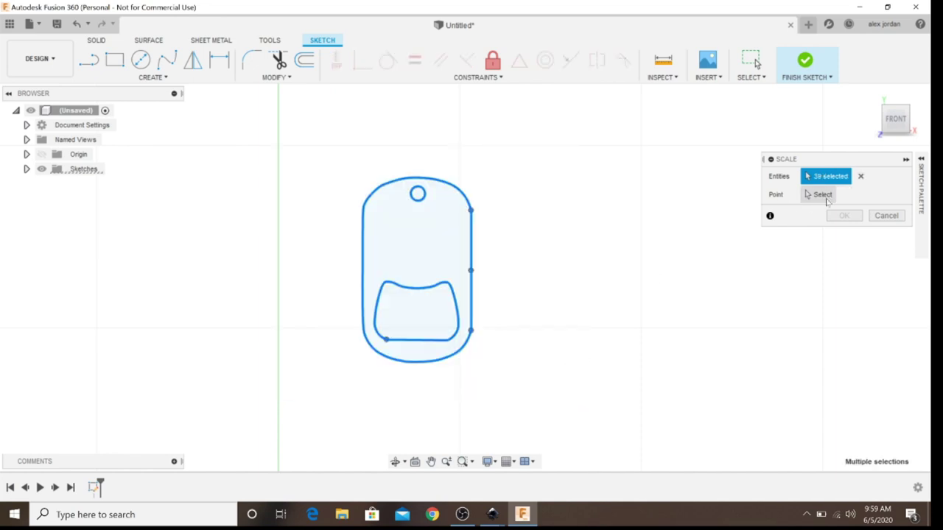
left_click(820, 198)
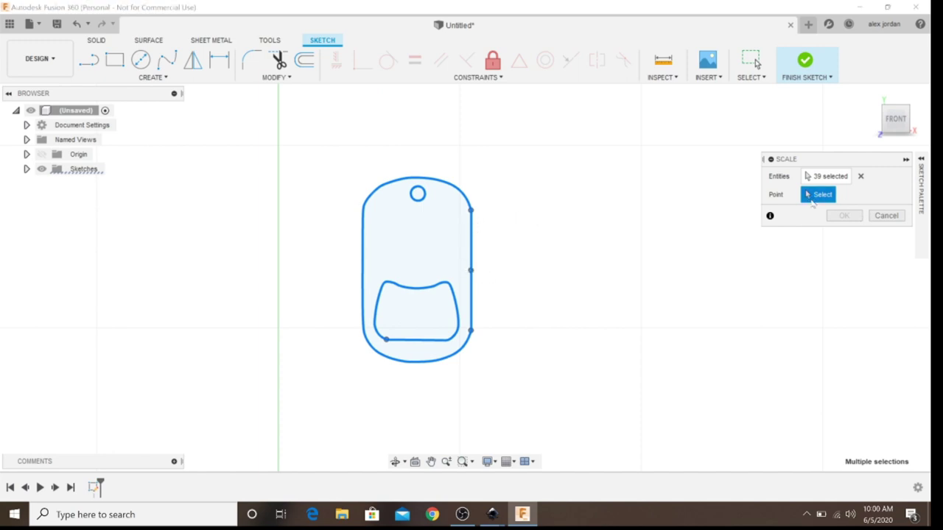
left_click(420, 290)
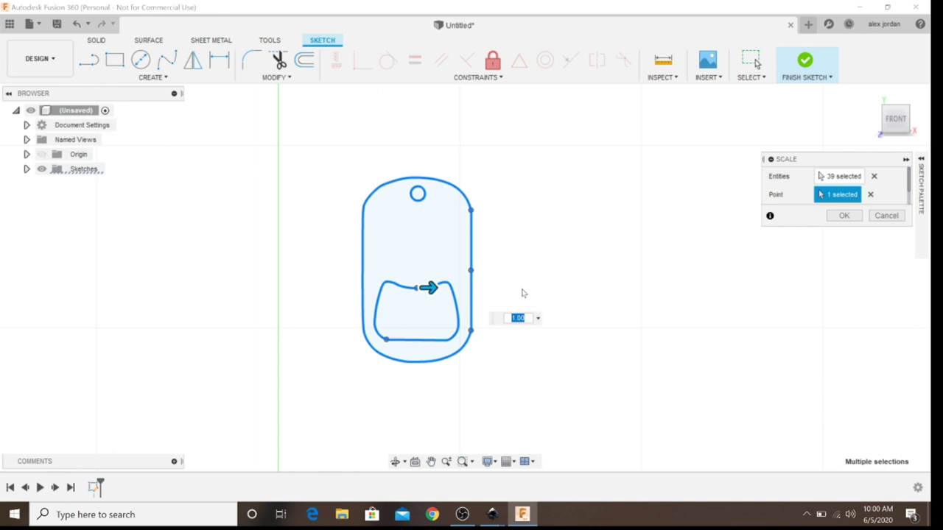
type("4")
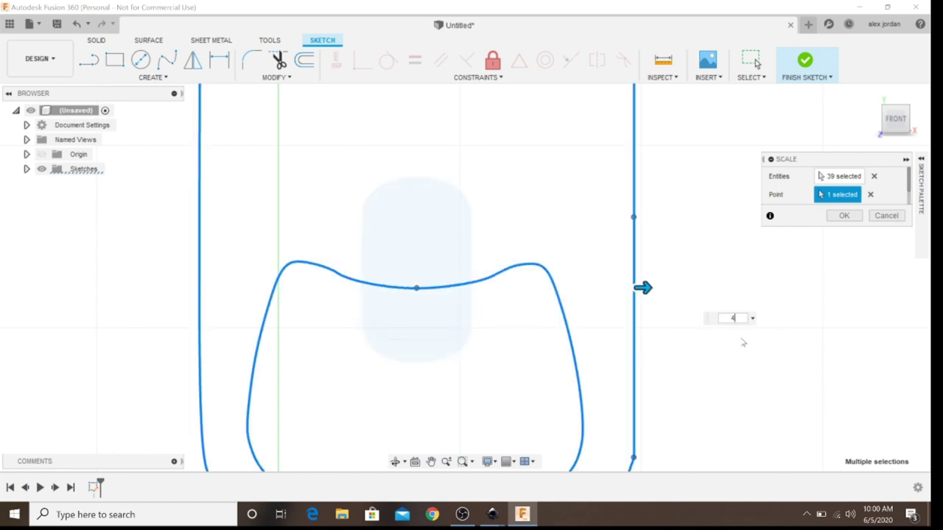
scroll(694, 365, "down", 1)
scroll(694, 365, "down", 3)
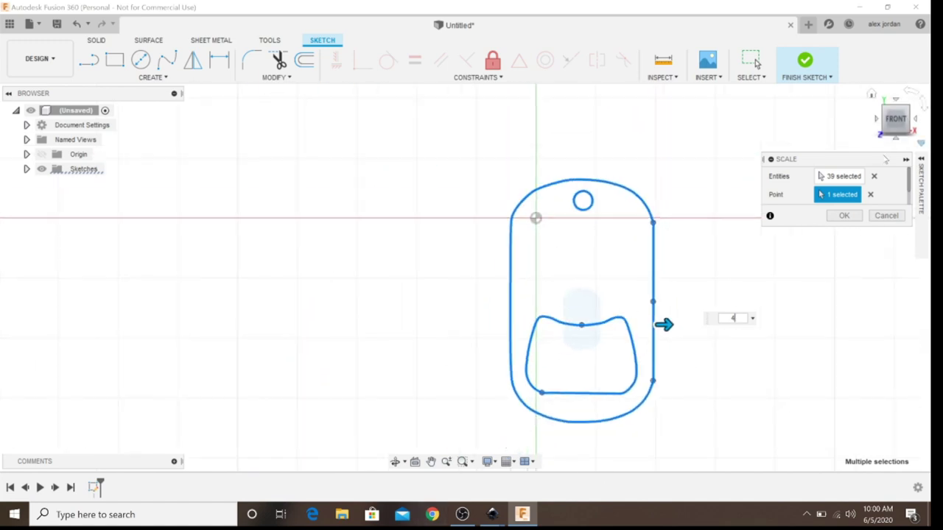
left_click(843, 216)
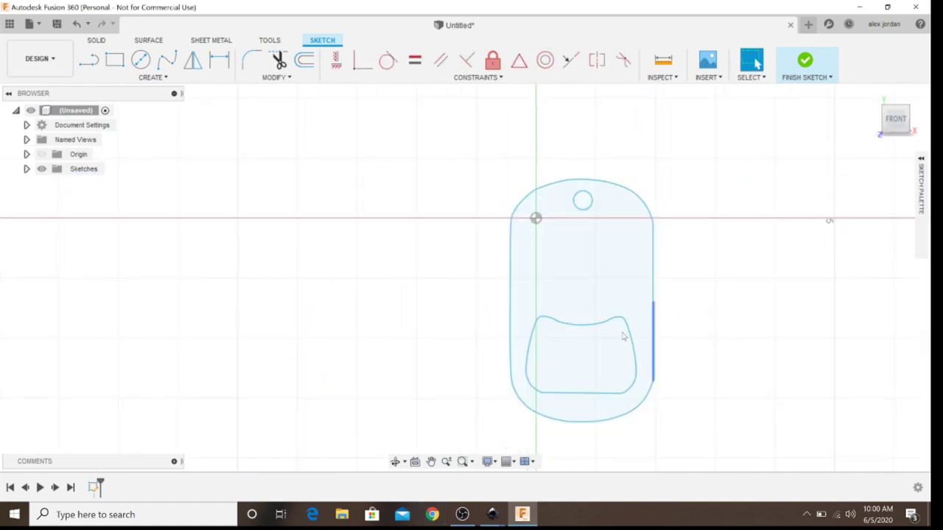
Step: Measure the scaled opener's height from its top edge curve to its bottom edge point
left_click(663, 61)
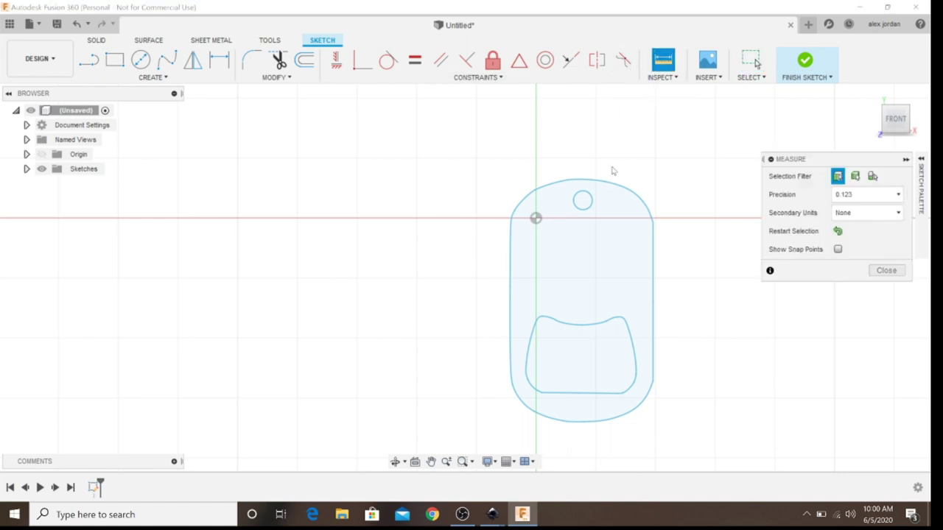
left_click(584, 184)
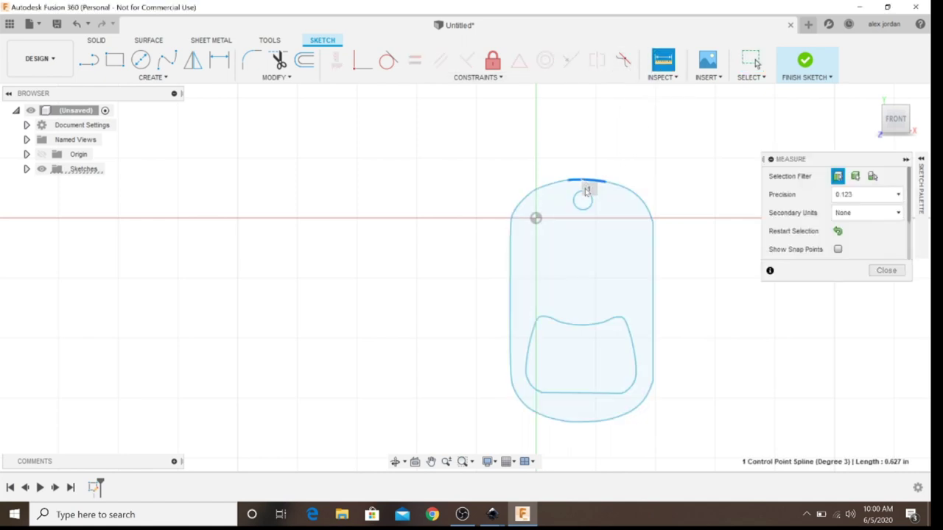
left_click(593, 424)
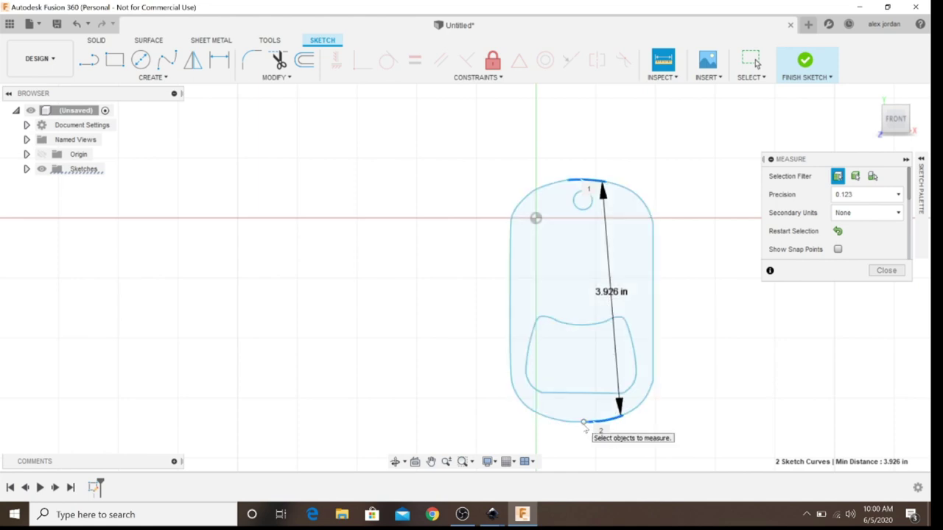
left_click(583, 423)
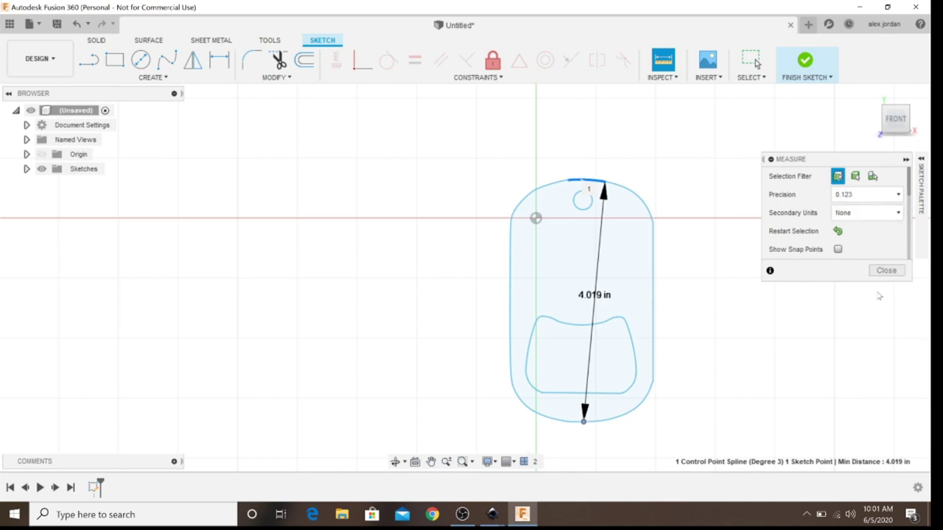
left_click(885, 272)
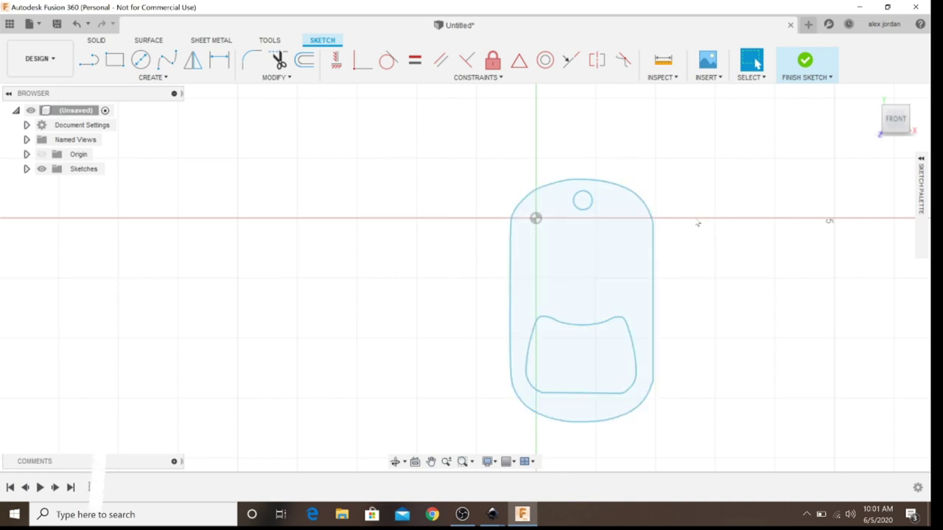
Step: Add a sketch text reading "S" on the opener body between the hole and the bottle cutout
key("s")
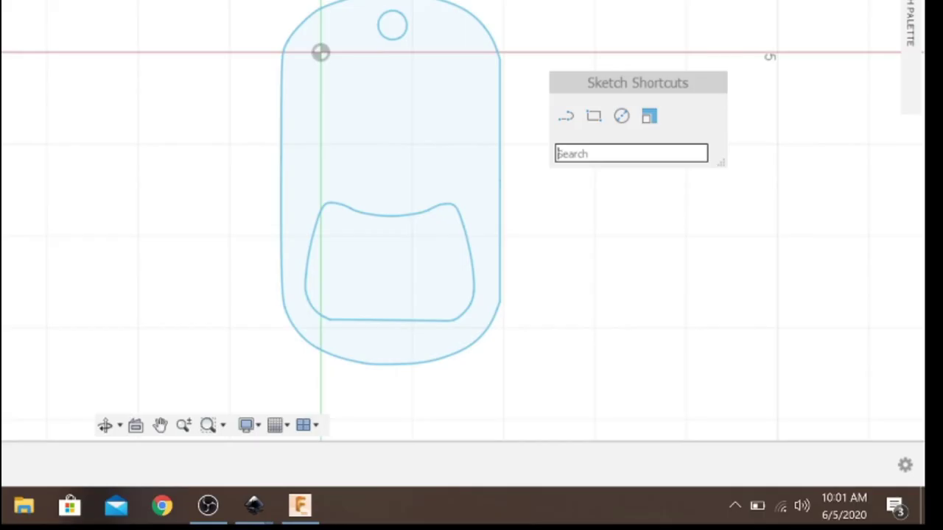
type("t")
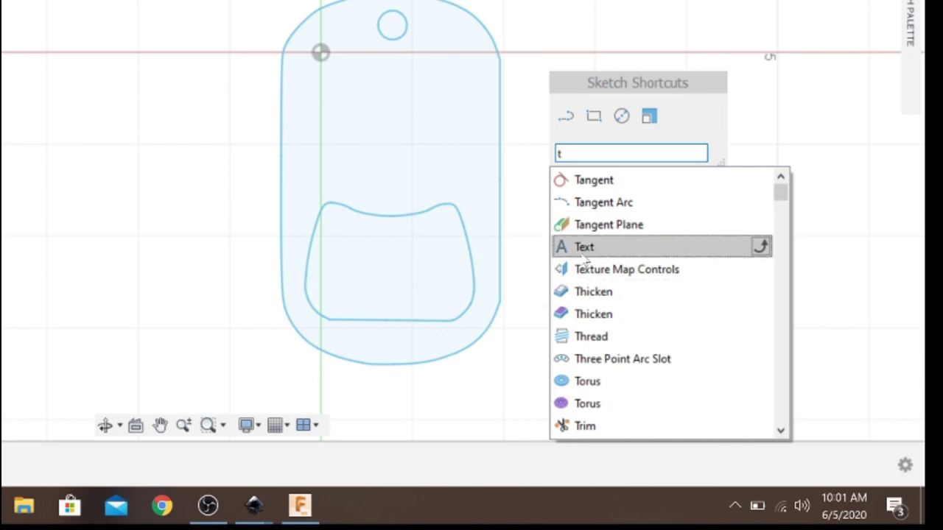
left_click(593, 249)
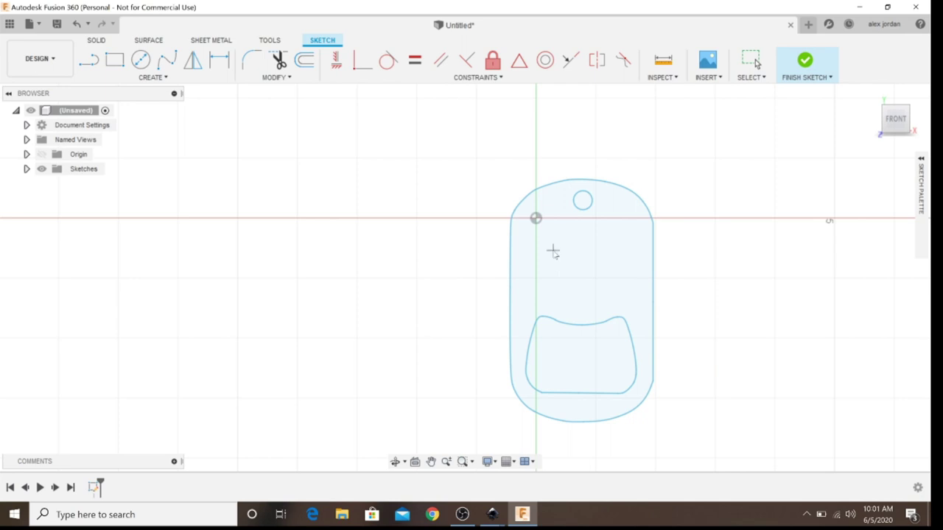
left_click(554, 251)
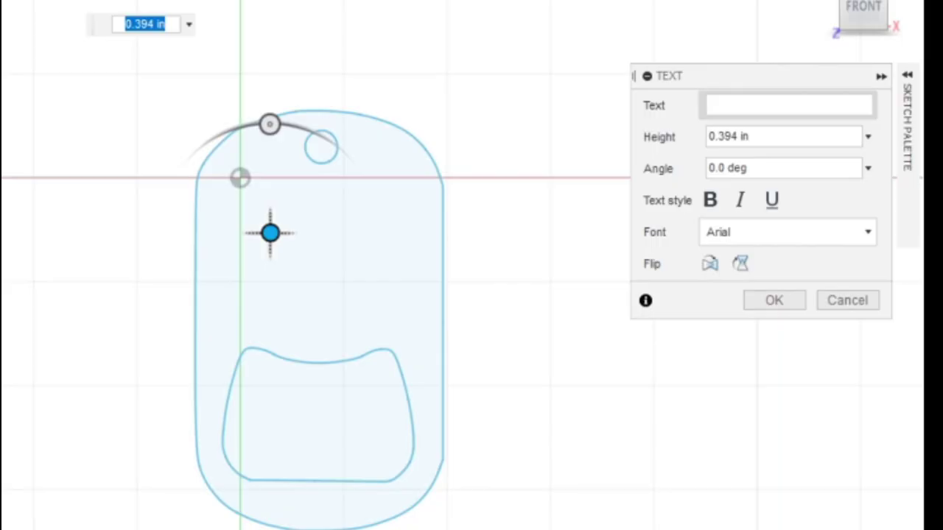
left_click(718, 107)
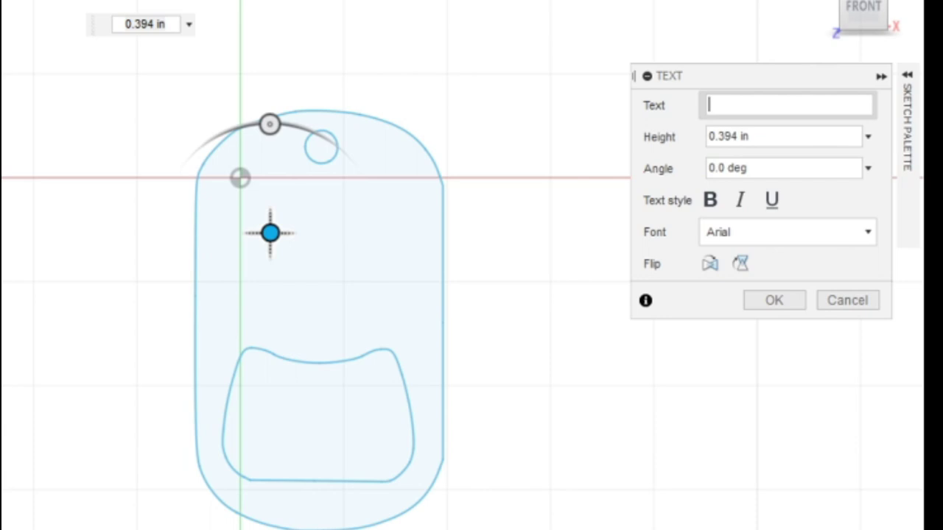
type("S")
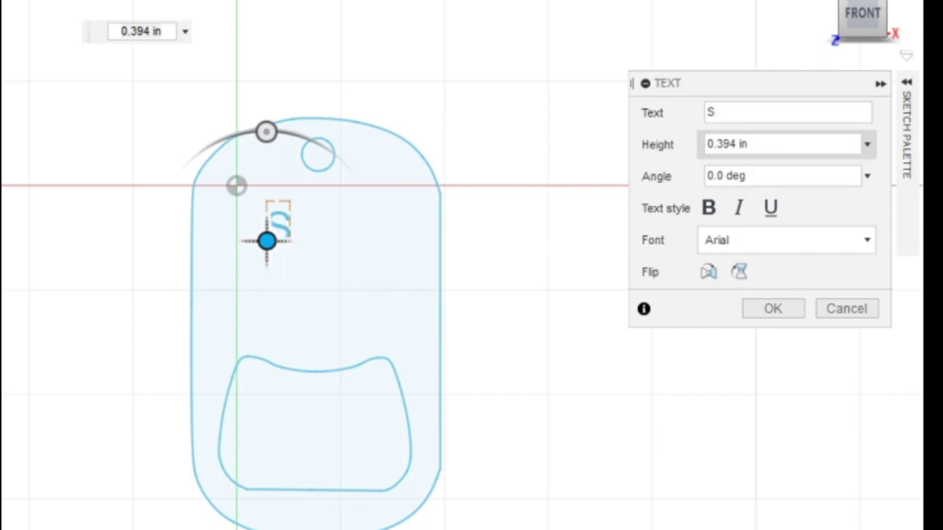
Step: Make the S text 1.5 in high and bold, and move it down to sit centrally between the hole and the cutout
left_click_drag(748, 144, 705, 144)
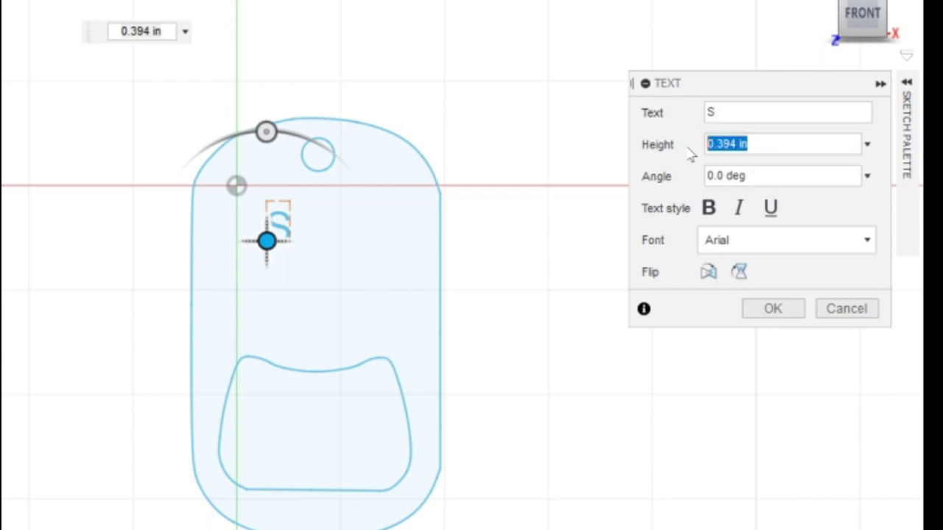
type("1.5")
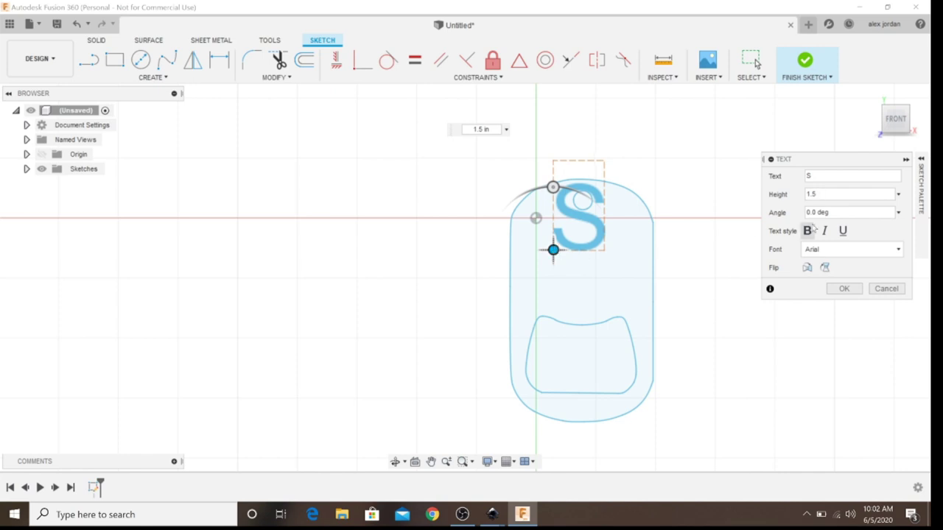
left_click(808, 231)
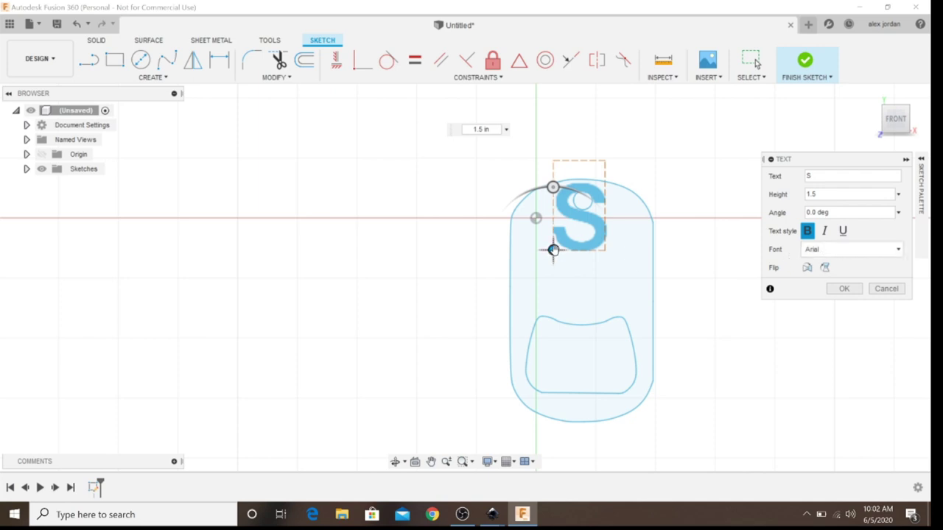
left_click_drag(554, 251, 556, 292)
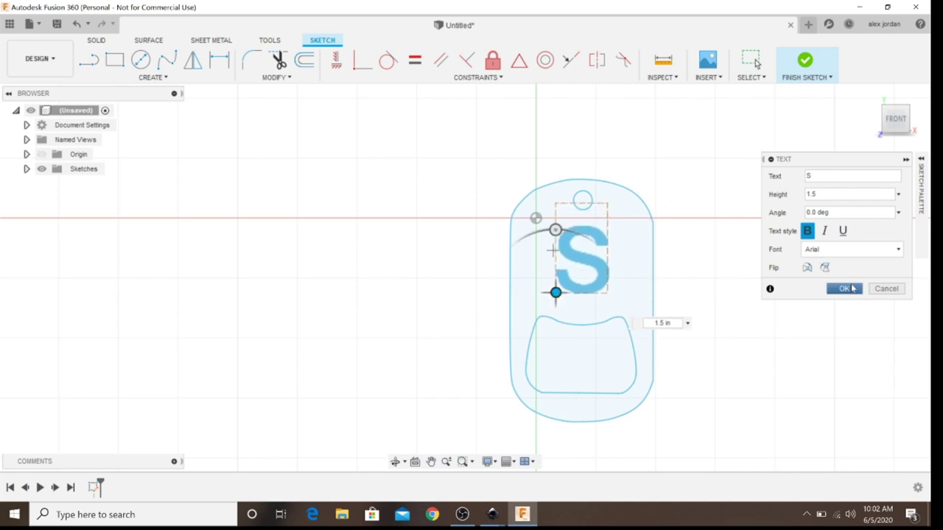
left_click(846, 289)
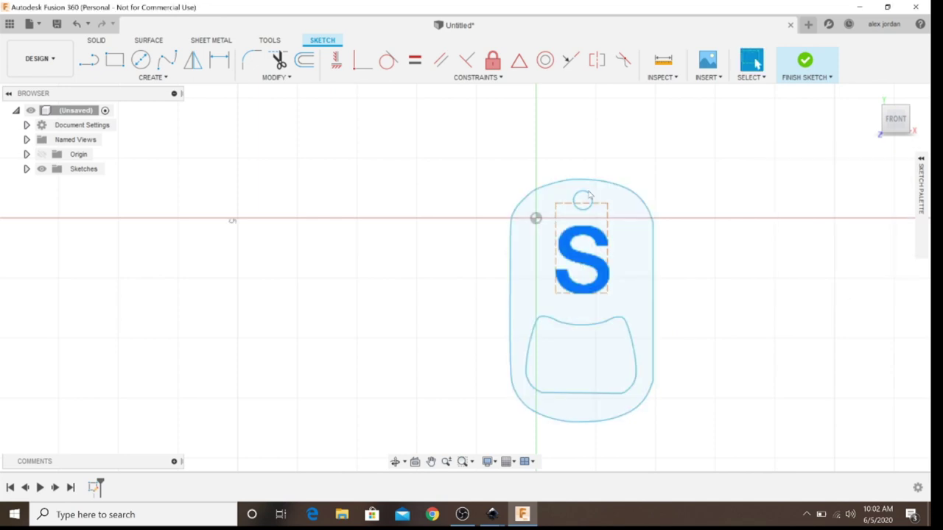
Step: Explode the S text into sketch curves
left_click(586, 252)
right_click(593, 262)
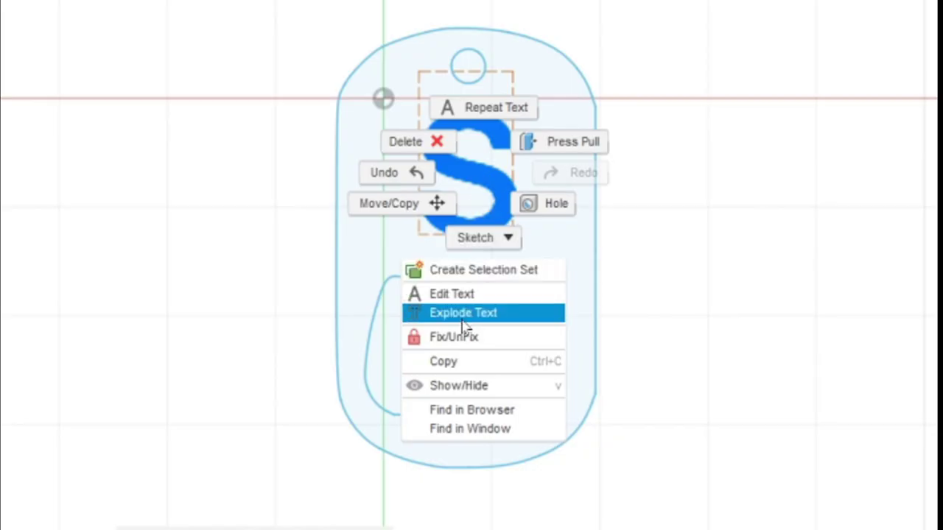
left_click(462, 320)
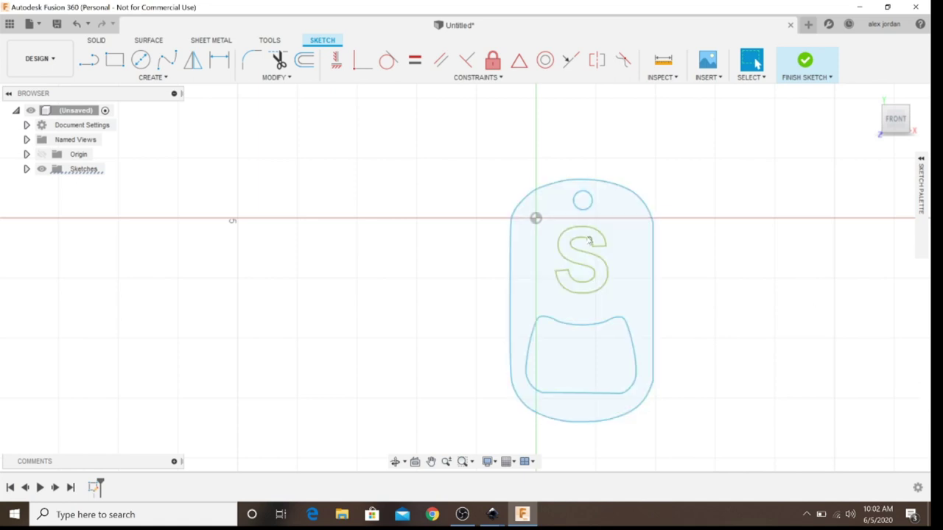
Step: Unfix all curves of the exploded letter S with Fix/UnFix
left_click(499, 60)
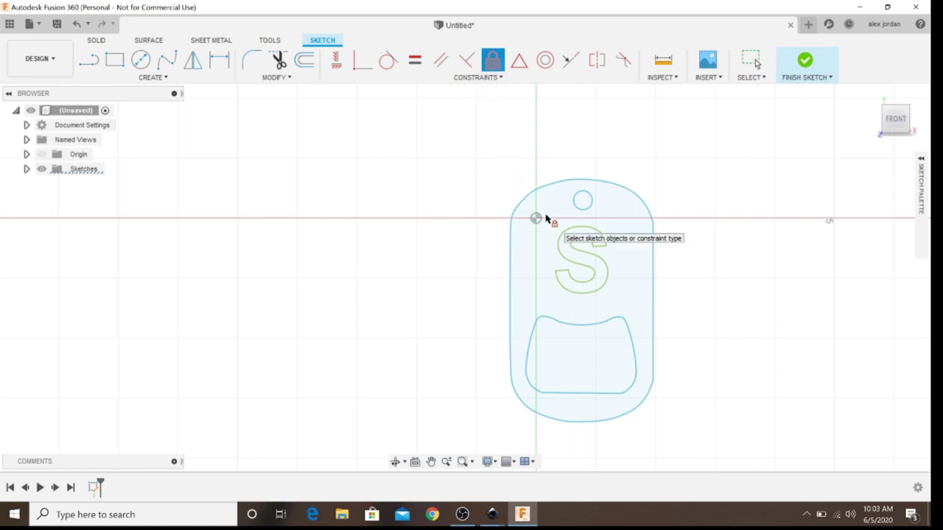
left_click_drag(552, 218, 623, 309)
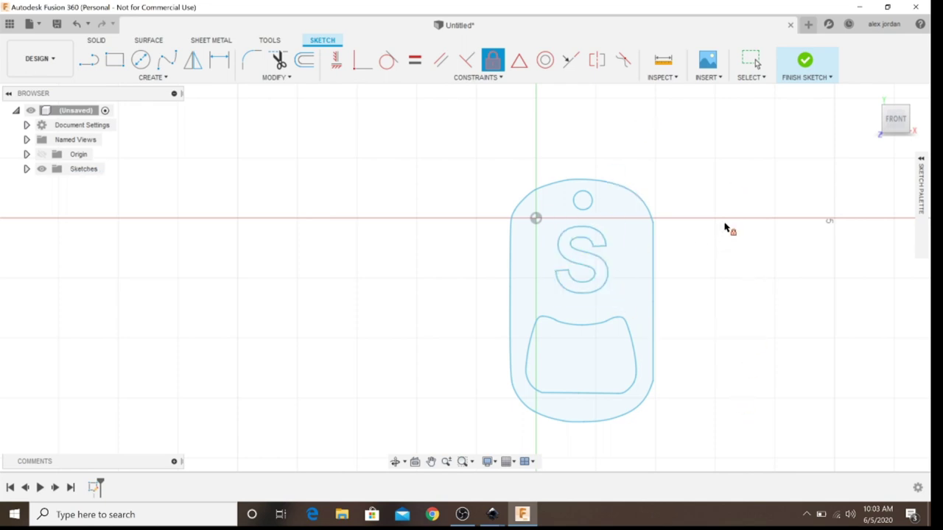
right_click(693, 237)
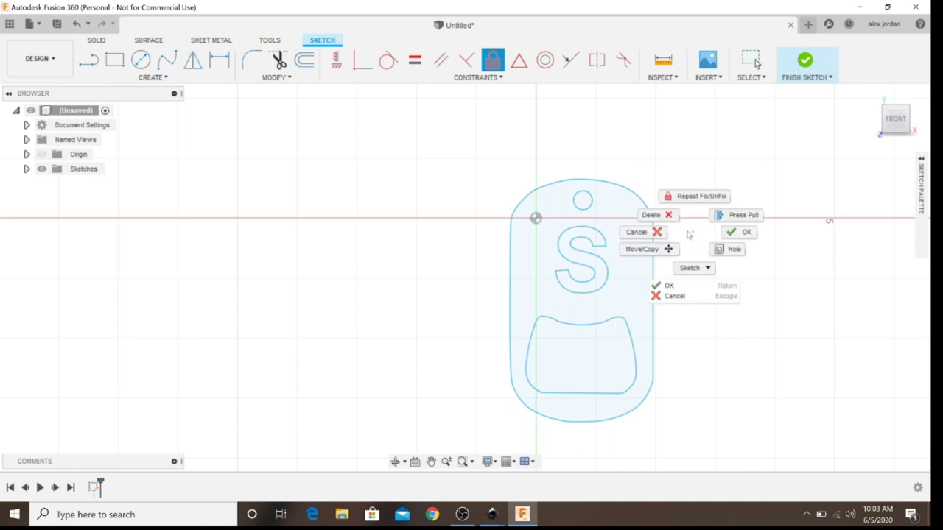
left_click(656, 232)
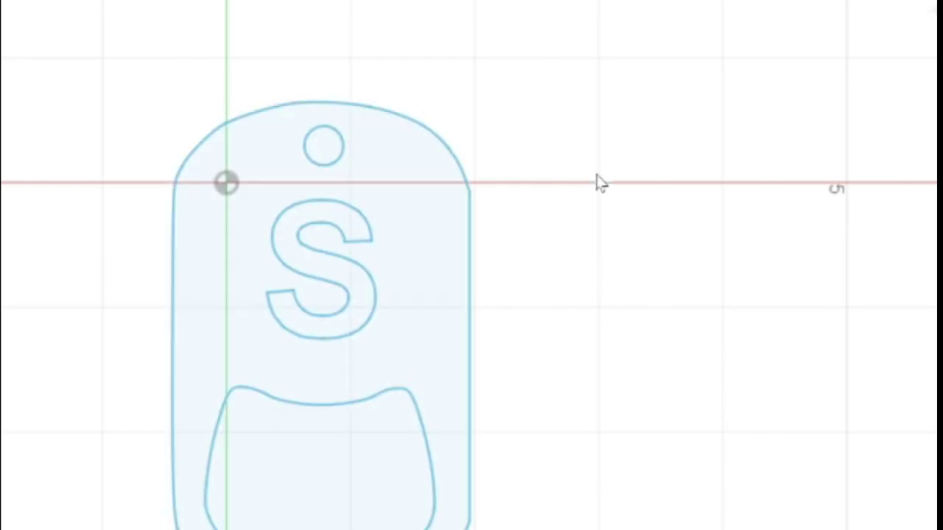
key("Escape")
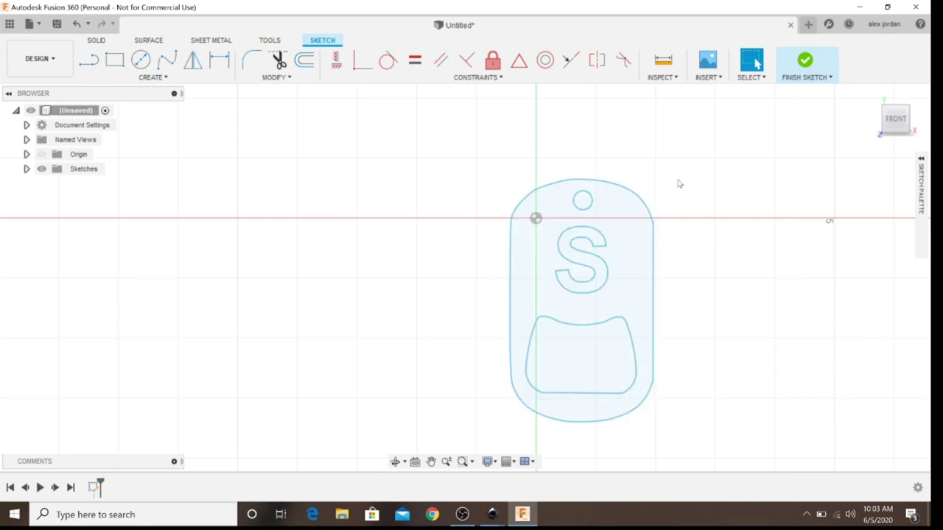
scroll(651, 214, "down", 2)
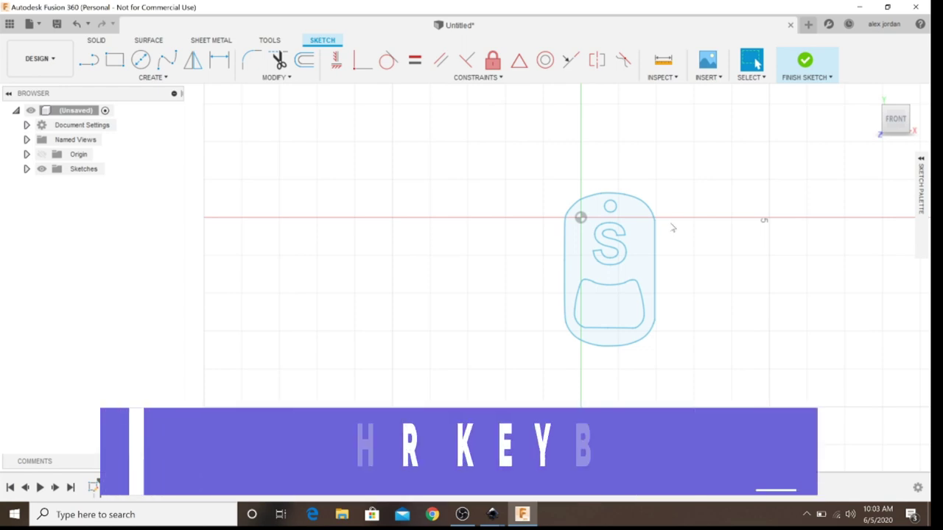
Step: Draw two connected lines outside the opener's right edge, starting near its upper end and closing back onto its lower end as a triangle
key("l")
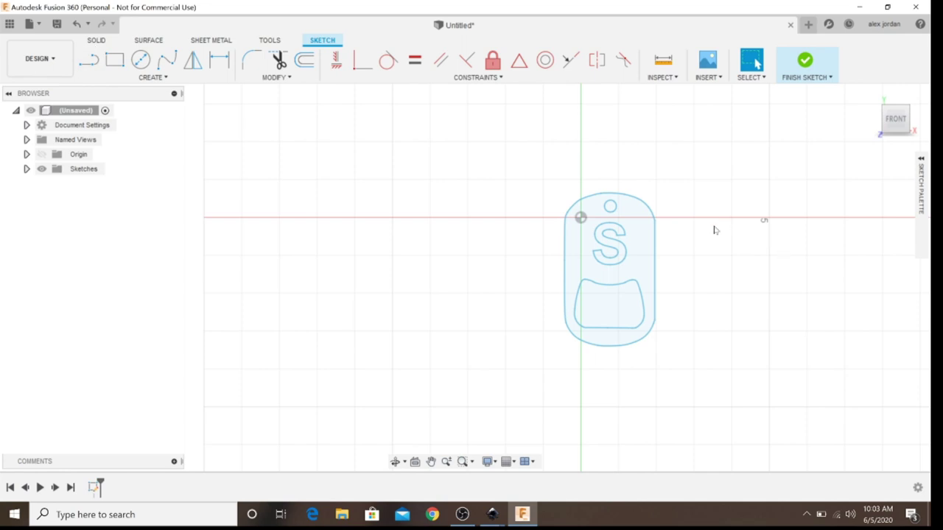
key("l")
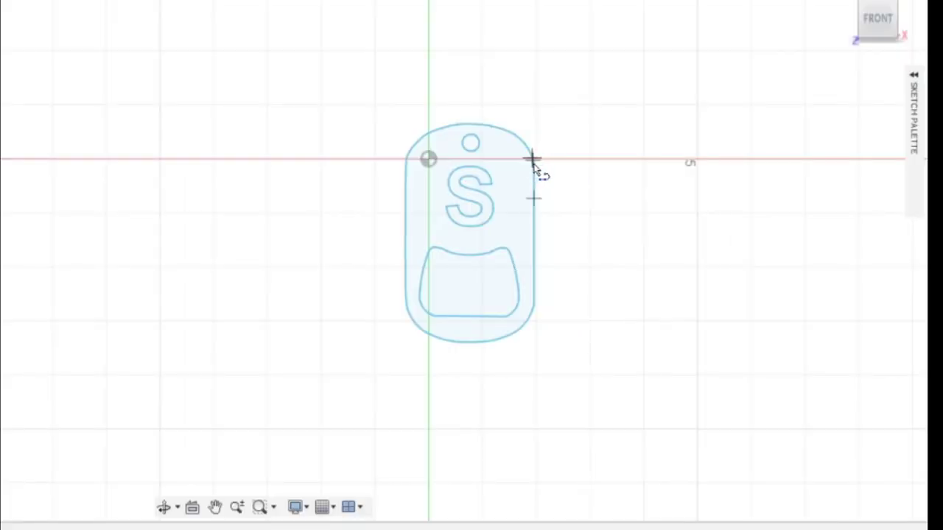
left_click(533, 159)
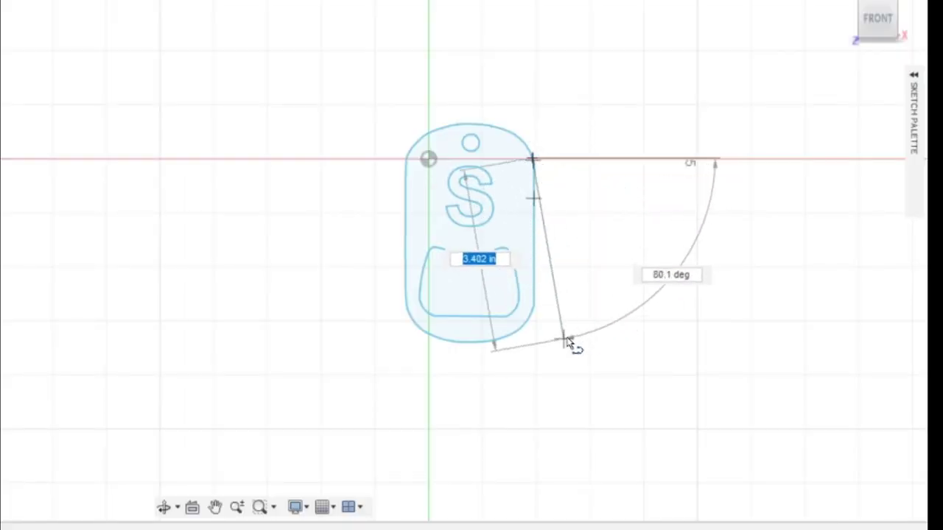
left_click(655, 286)
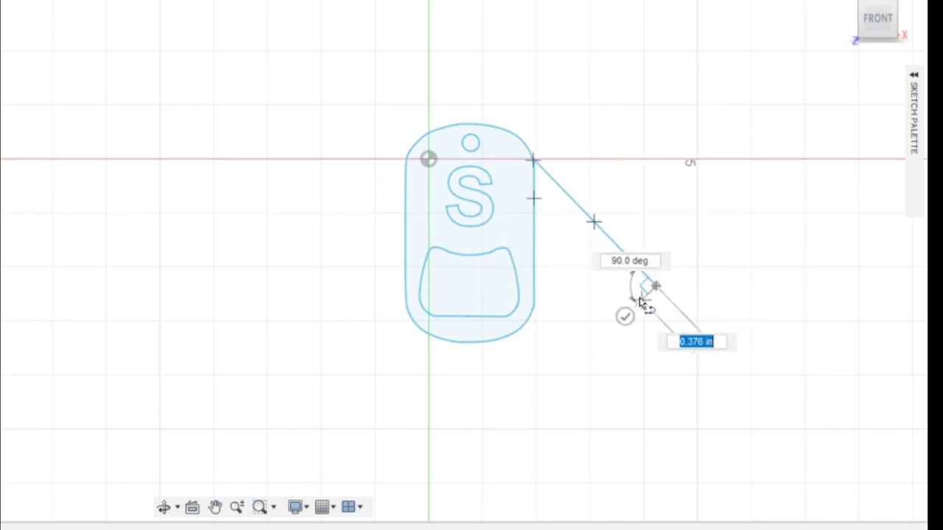
left_click(534, 309)
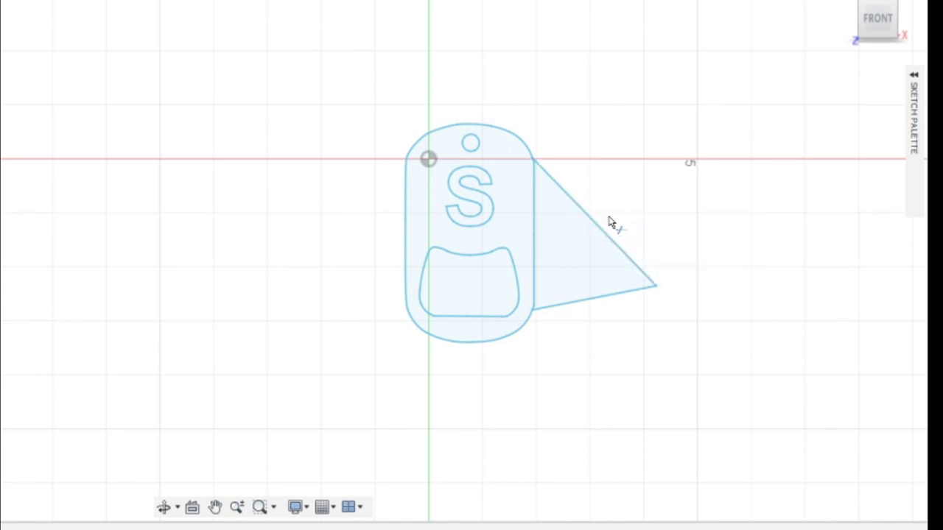
Step: Trim away both triangle lines beside the opener's right edge and leave the Trim tool
left_click(600, 242)
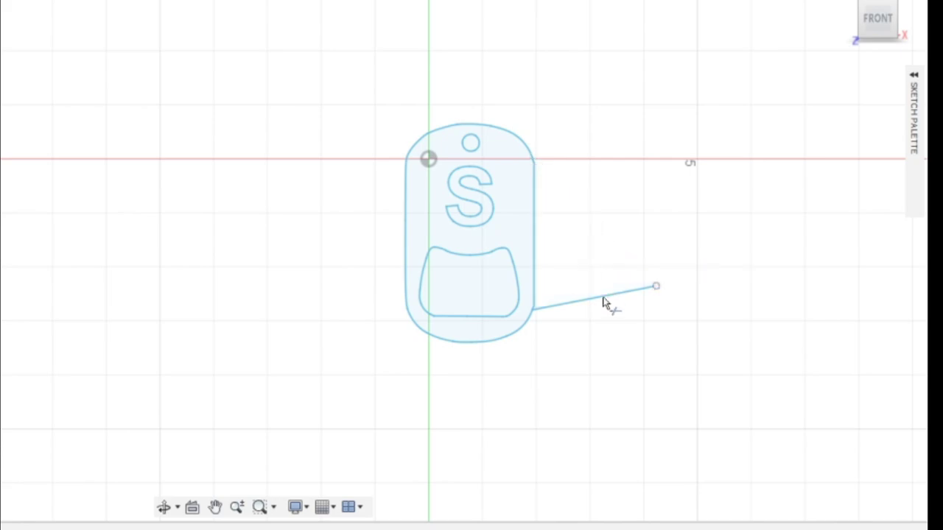
left_click(604, 301)
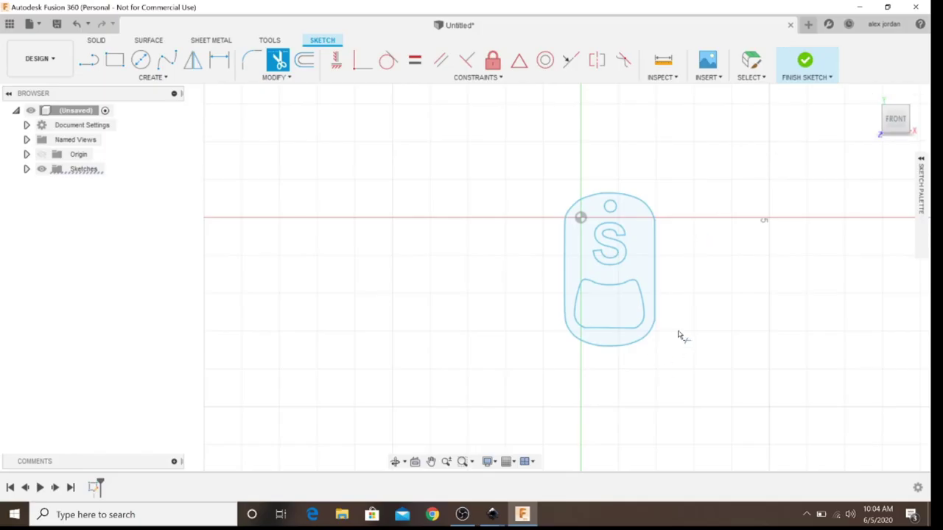
right_click(703, 272)
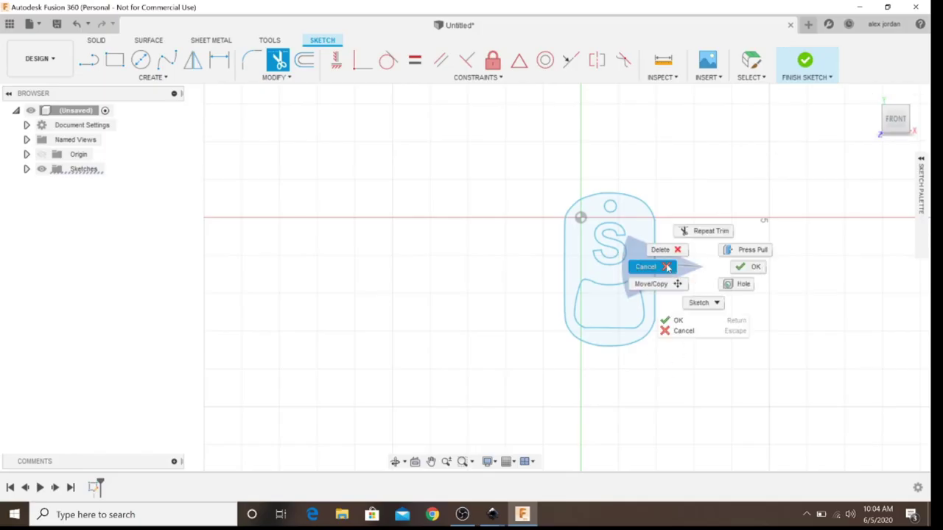
left_click(667, 268)
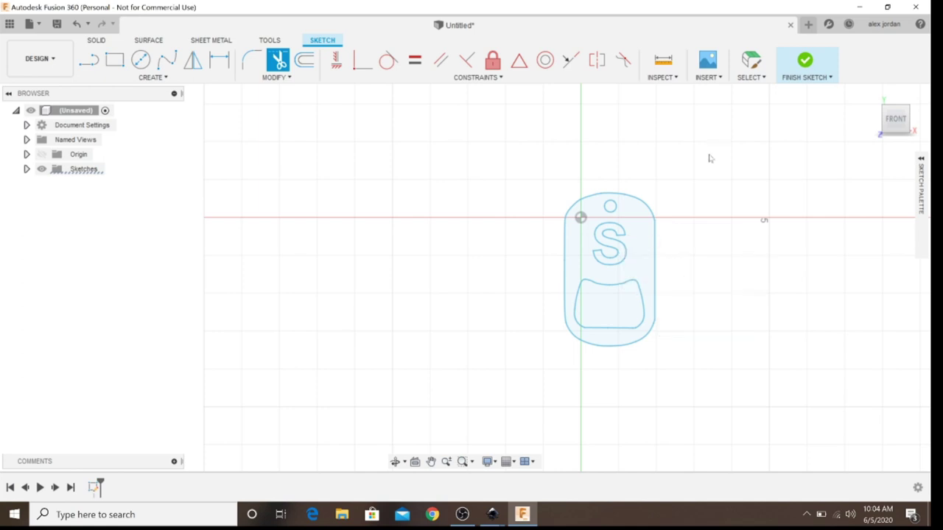
key("Escape")
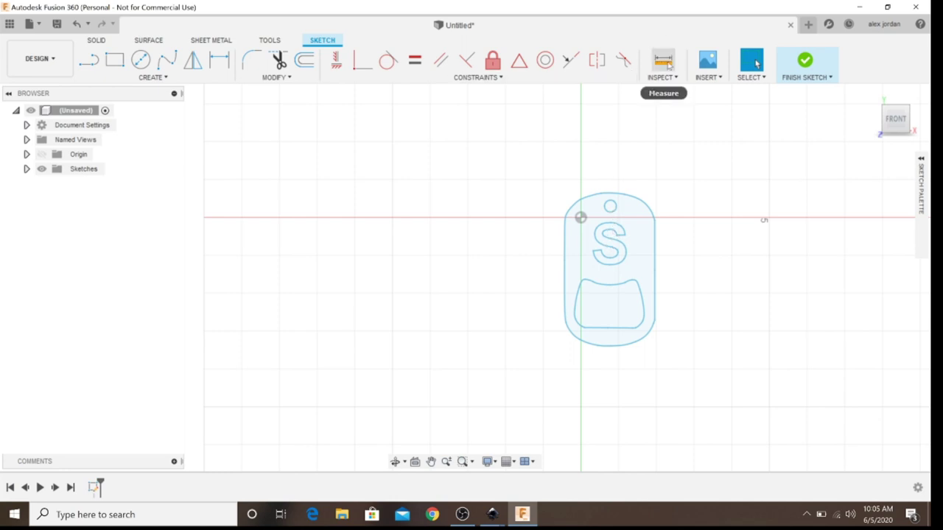
Step: Measure the stroke thickness at the top of the letter S between its outer and inner curve points
left_click(609, 223)
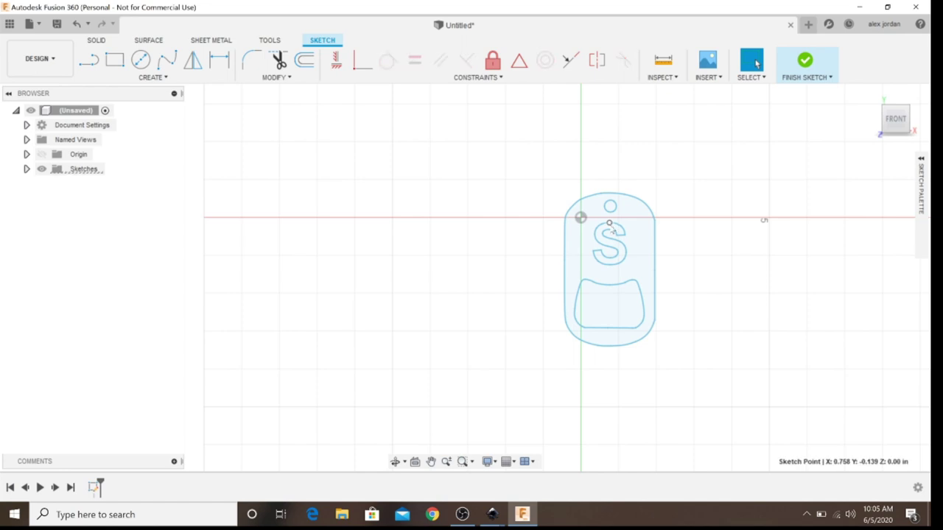
scroll(609, 225, "up", 5)
left_click(609, 228)
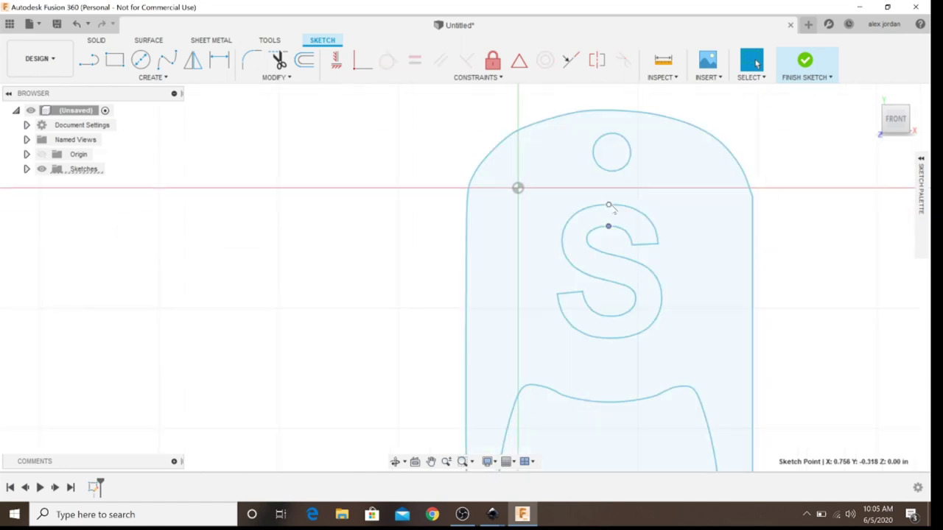
left_click(609, 204)
left_click(663, 60)
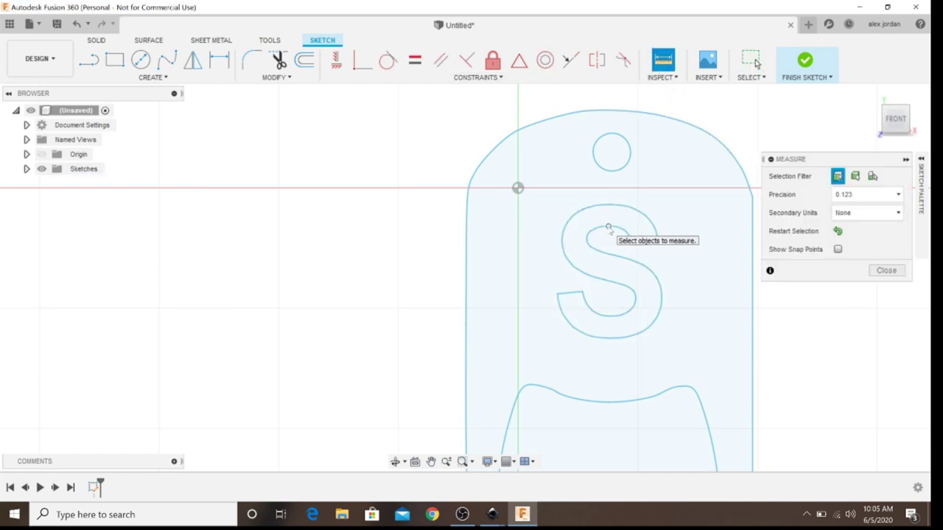
left_click(609, 204)
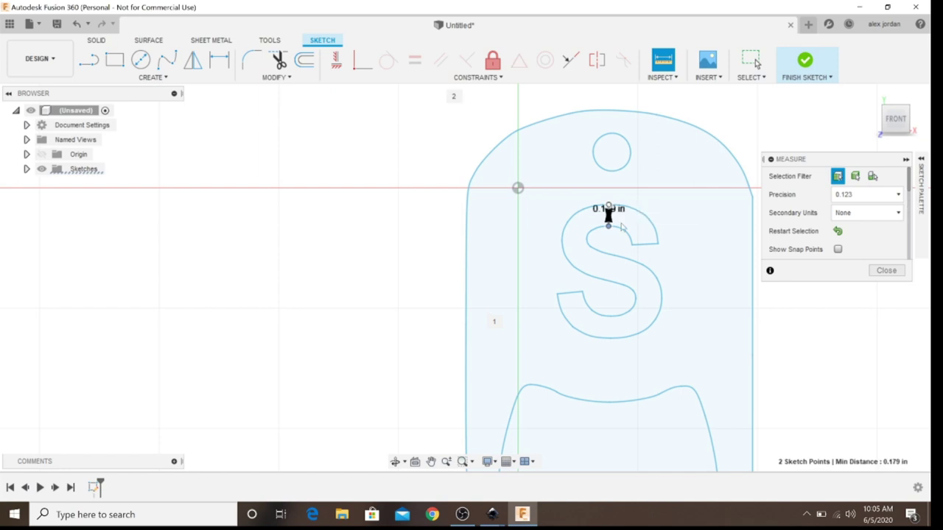
scroll(623, 209, "up", 5)
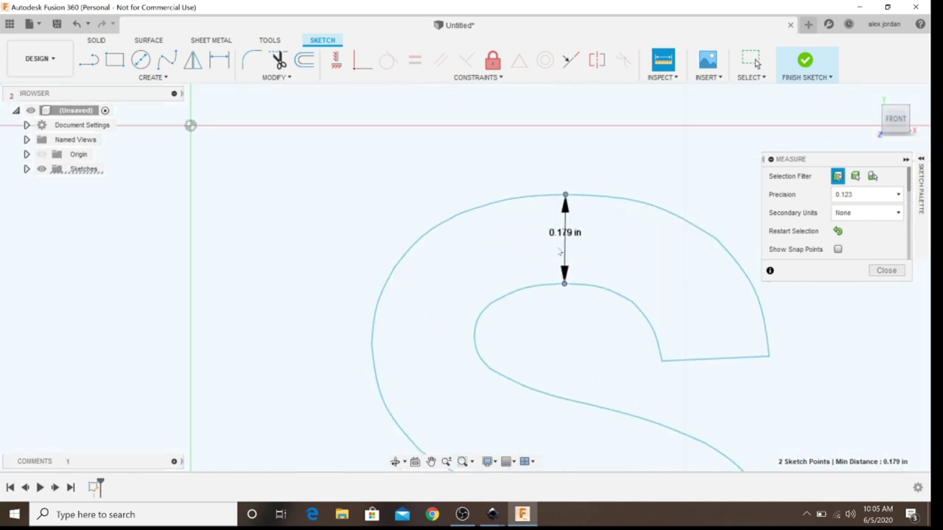
scroll(558, 254, "up", 2)
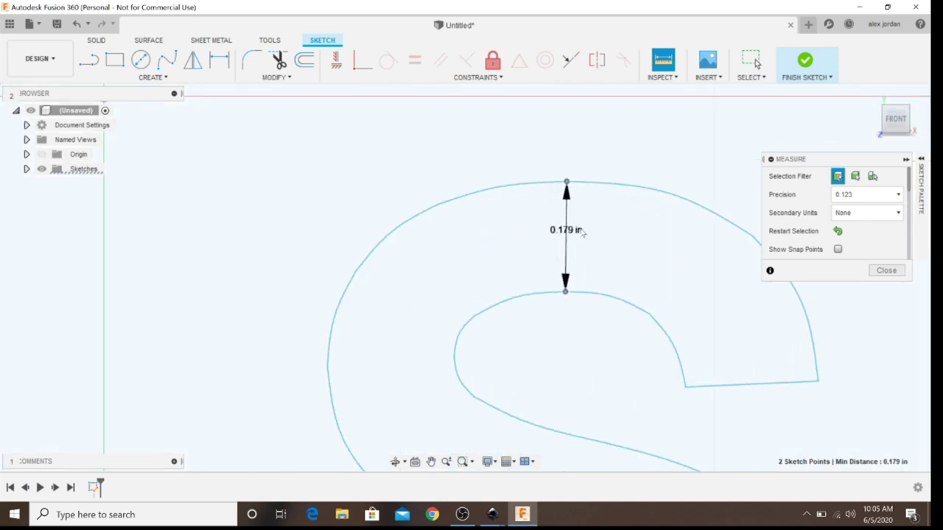
scroll(601, 301, "down", 6)
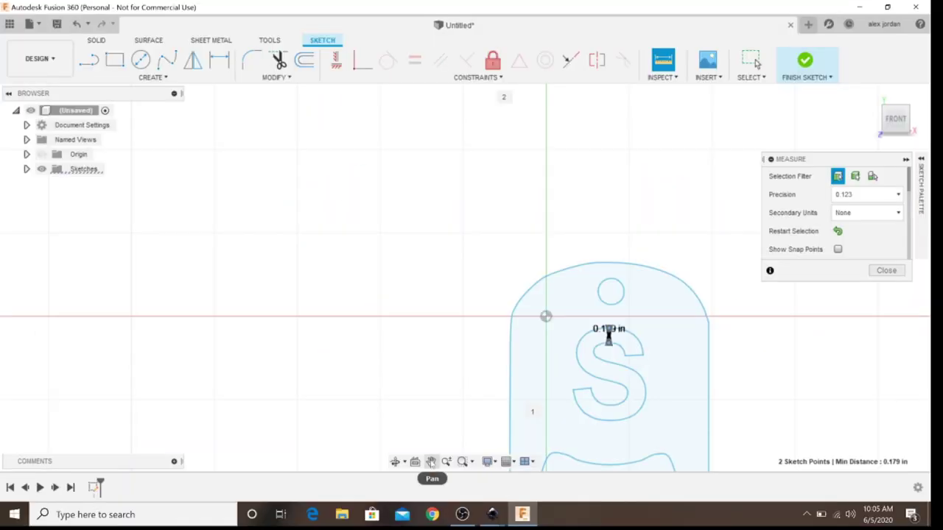
left_click(431, 462)
mouse_move(635, 464)
left_mouse_down()
mouse_move(547, 360)
mouse_move(555, 358)
left_mouse_up()
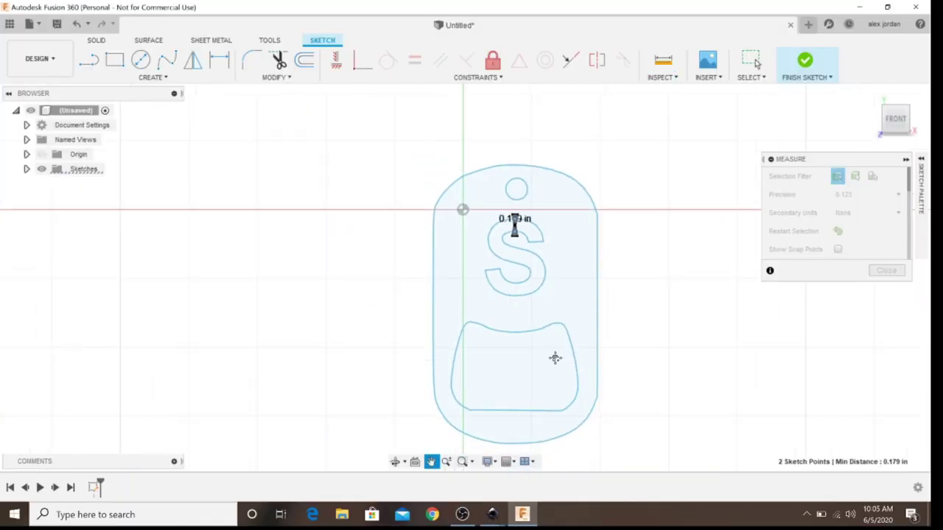
key("Escape")
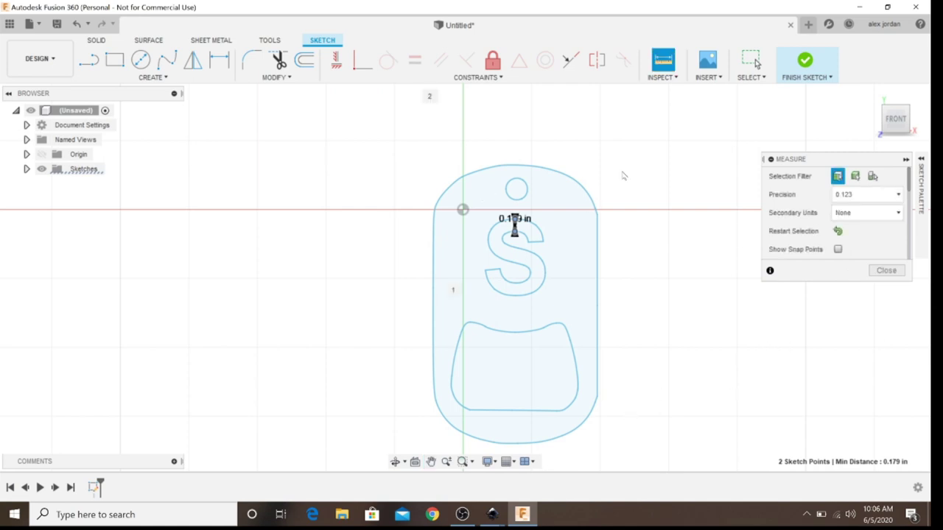
key("Escape")
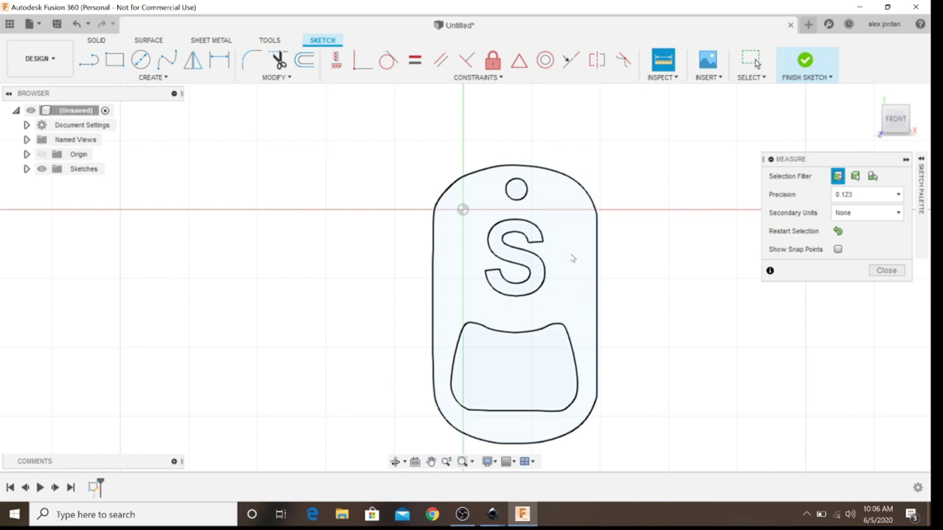
Step: Extrude the opener body profile 0.125 in with Press Pull, leaving the hole, letter S and bottle cutout open
right_click(571, 258)
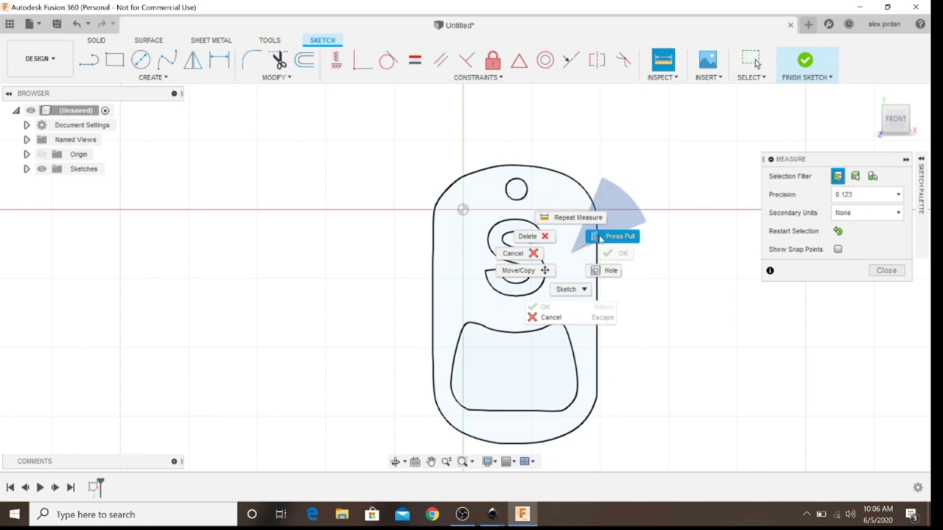
left_click(600, 237)
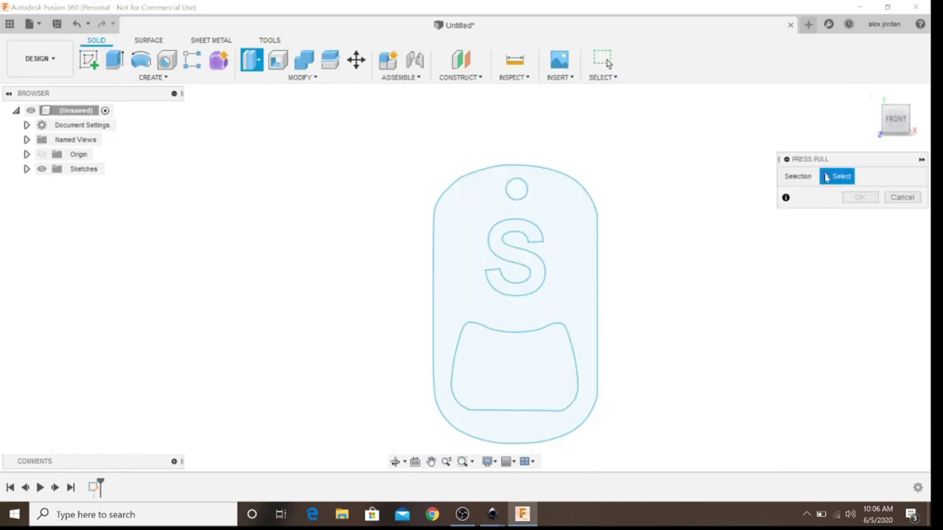
left_click(570, 258)
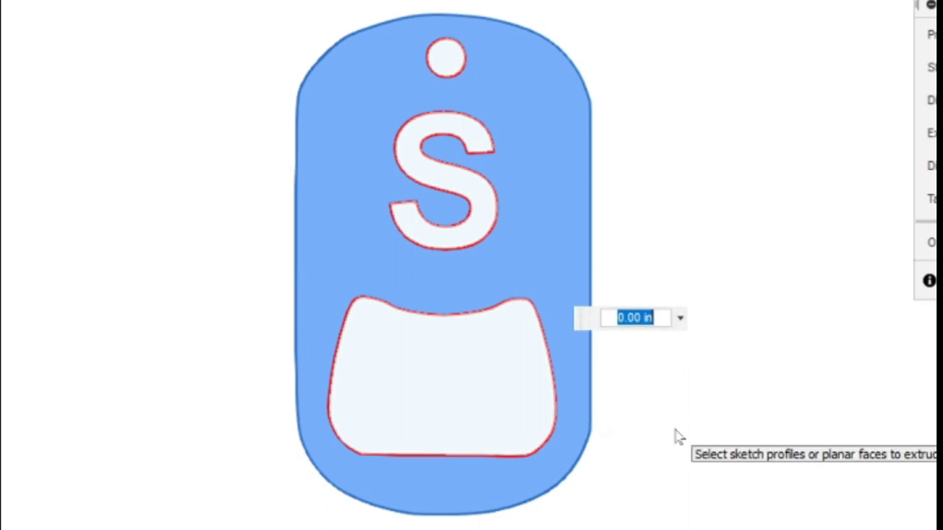
type(".125")
key("Return")
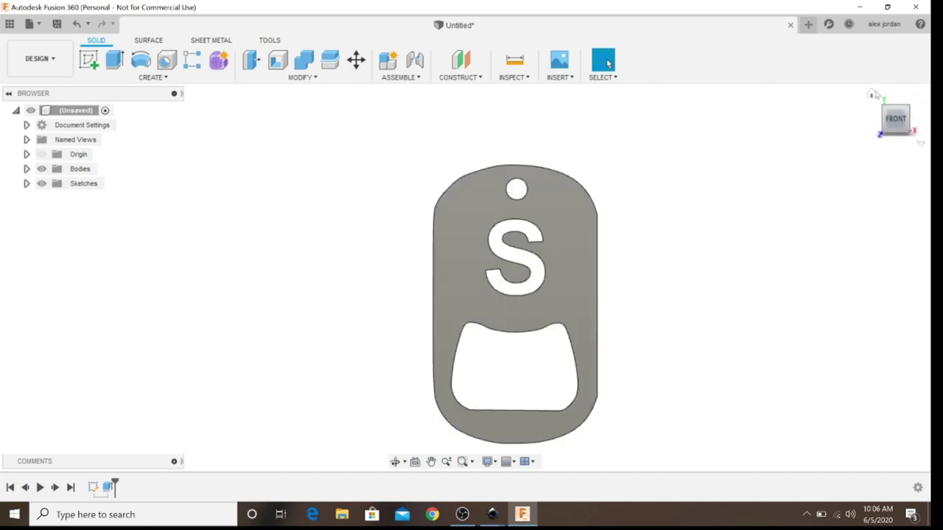
Step: Set the extruded opener to the front view and switch to the Manufacture workspace
mouse_move(900, 123)
left_mouse_down()
mouse_move(877, 129)
mouse_move(917, 123)
mouse_move(903, 121)
left_mouse_up()
left_click(902, 121)
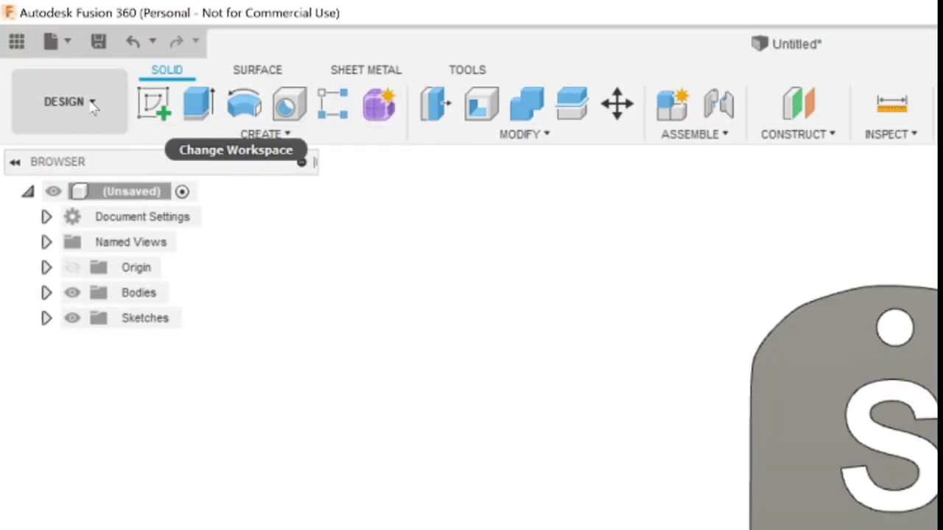
left_click(94, 108)
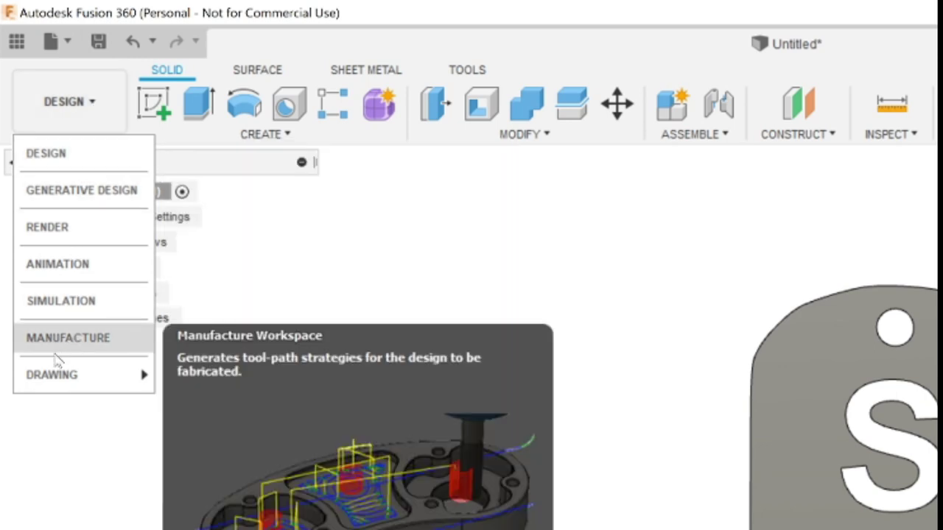
left_click(97, 351)
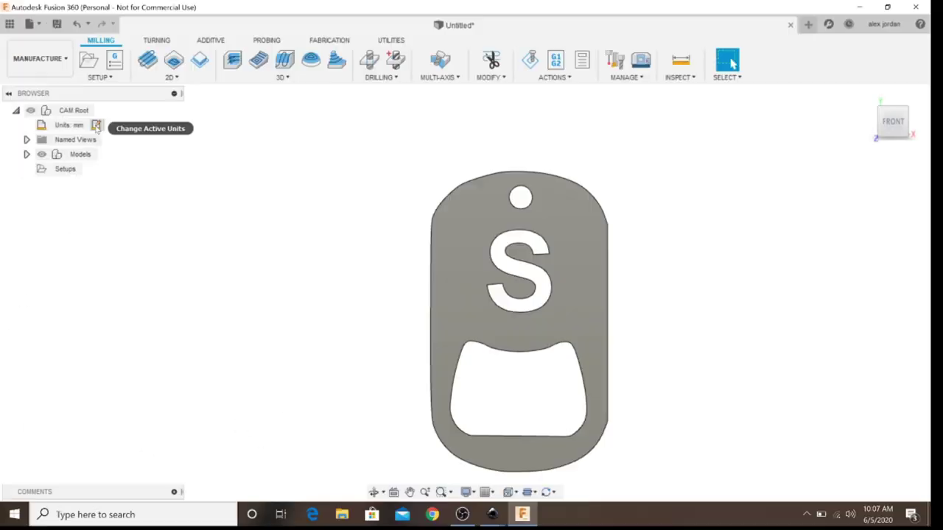
Step: Change the active manufacturing units to Inch
left_click(166, 218)
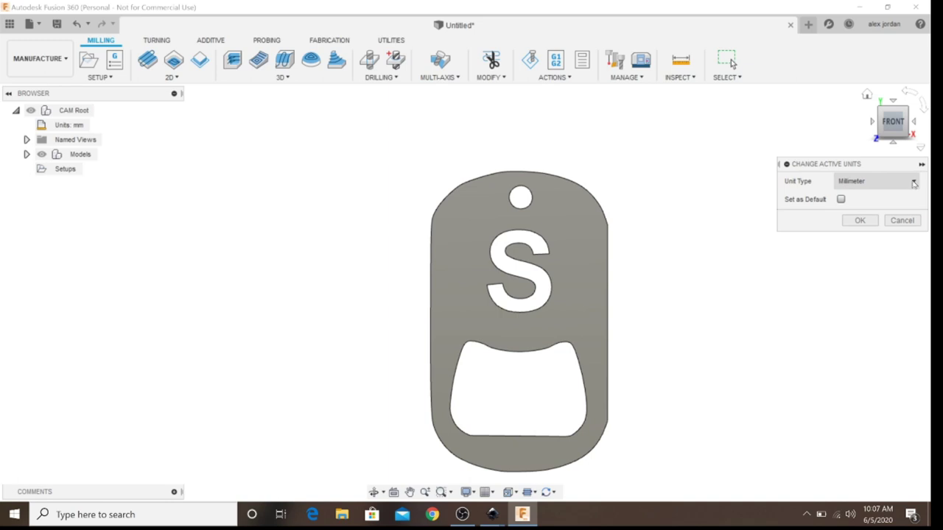
left_click(913, 183)
left_click(854, 209)
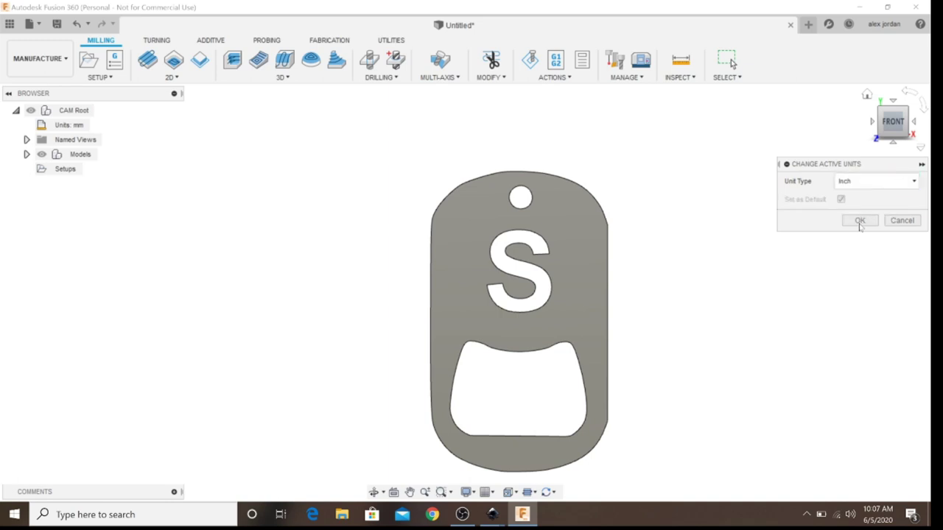
left_click(859, 221)
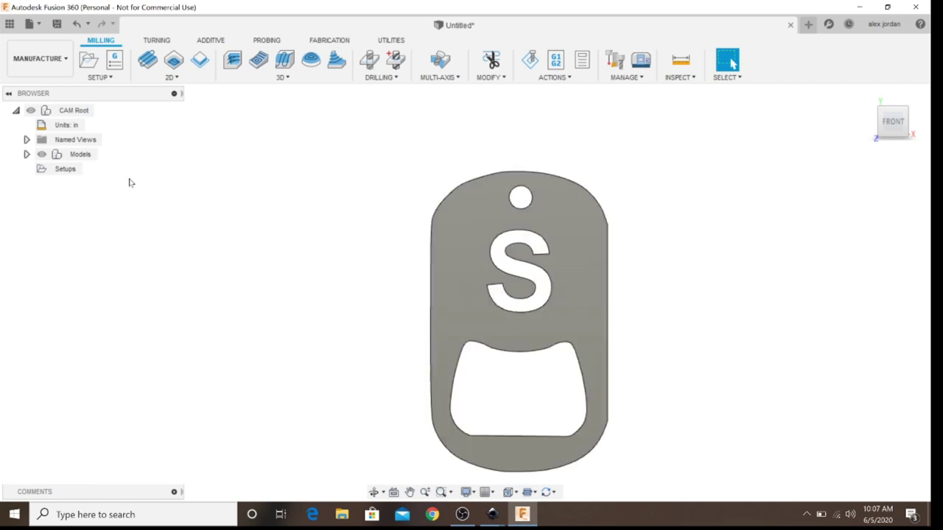
Step: Start a new setup with its origin at the lower-left stock box point and the operation type set to Cutting
scroll(514, 287, "down", 2)
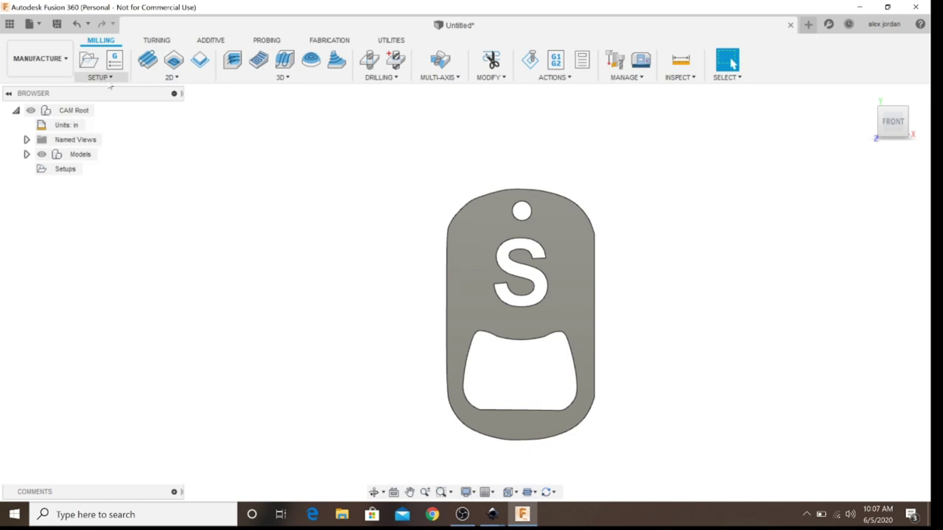
left_click(95, 64)
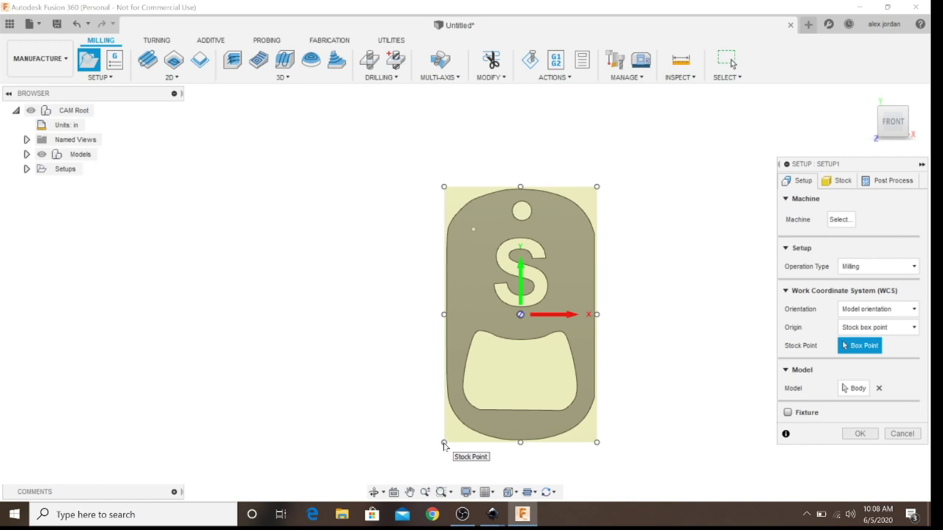
left_click(444, 443)
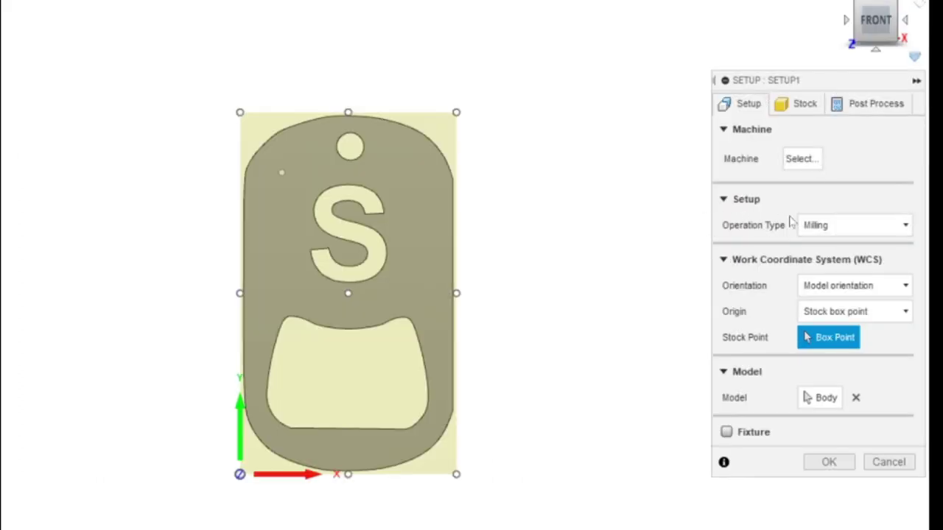
left_click(906, 227)
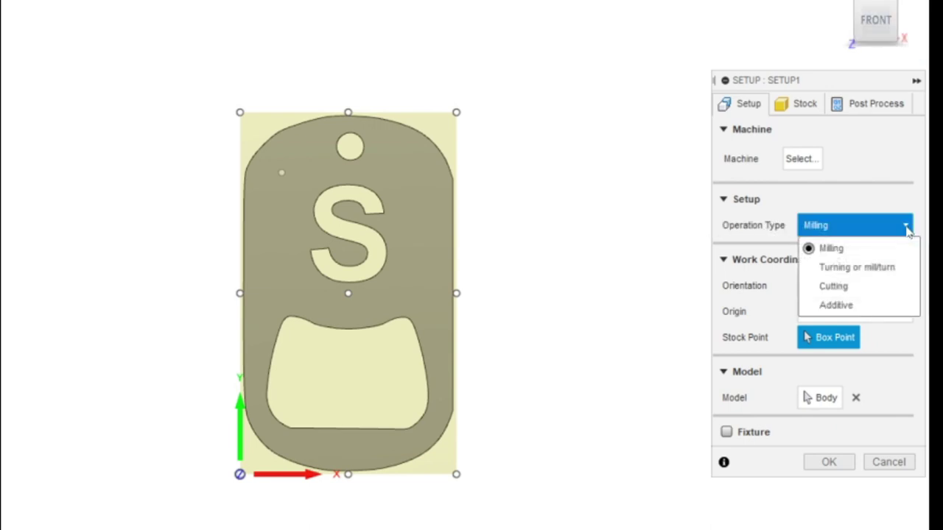
left_click(847, 293)
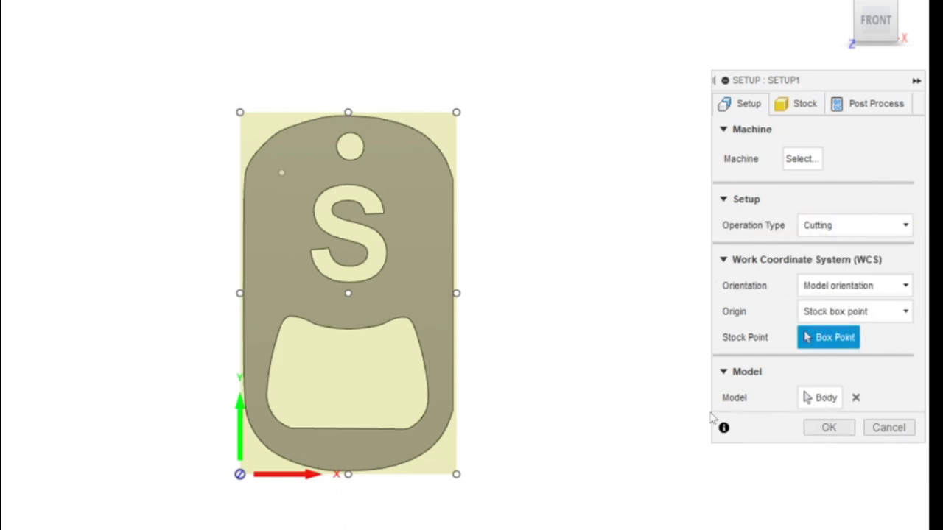
Step: Assign the bottle opener body as the setup's model and finish the cutting setup
left_click(825, 398)
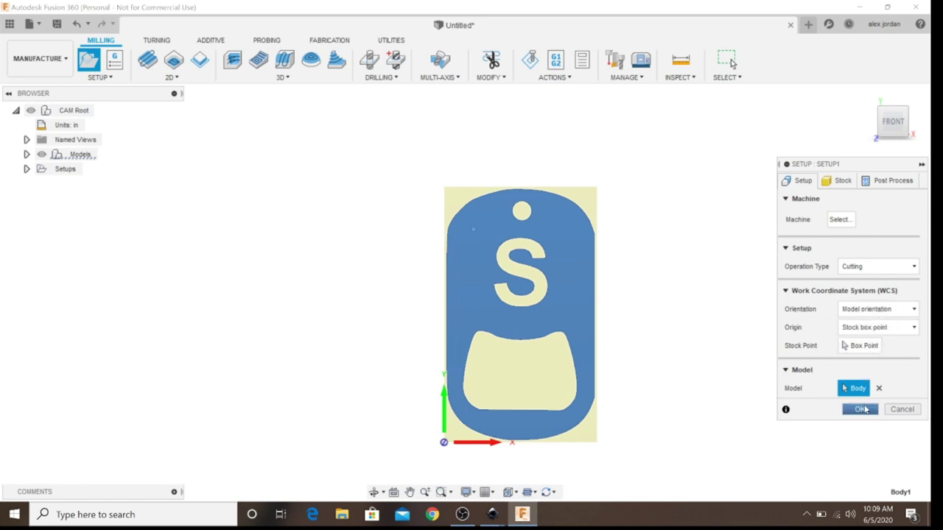
left_click(861, 410)
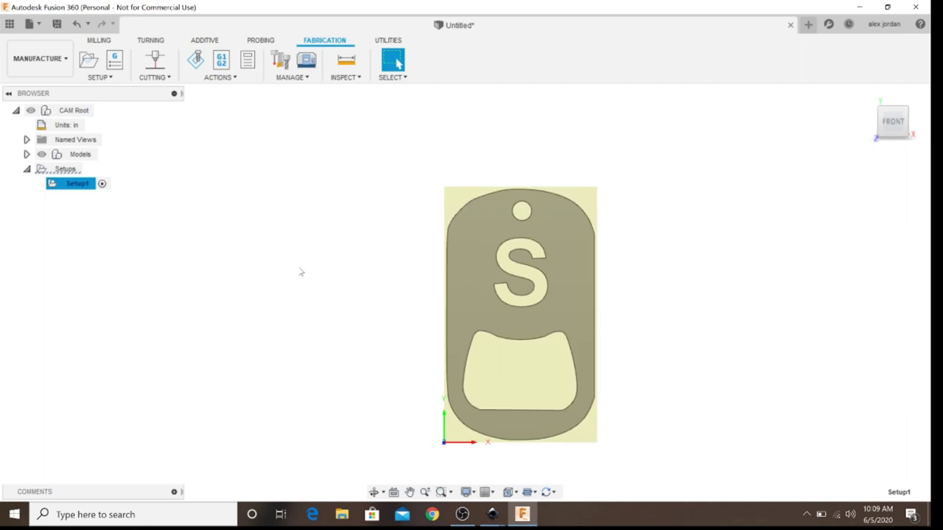
Step: Start a 2D Profile cutting operation and assign the standard Ø0.055" plasma cutter from the local library
left_click(155, 65)
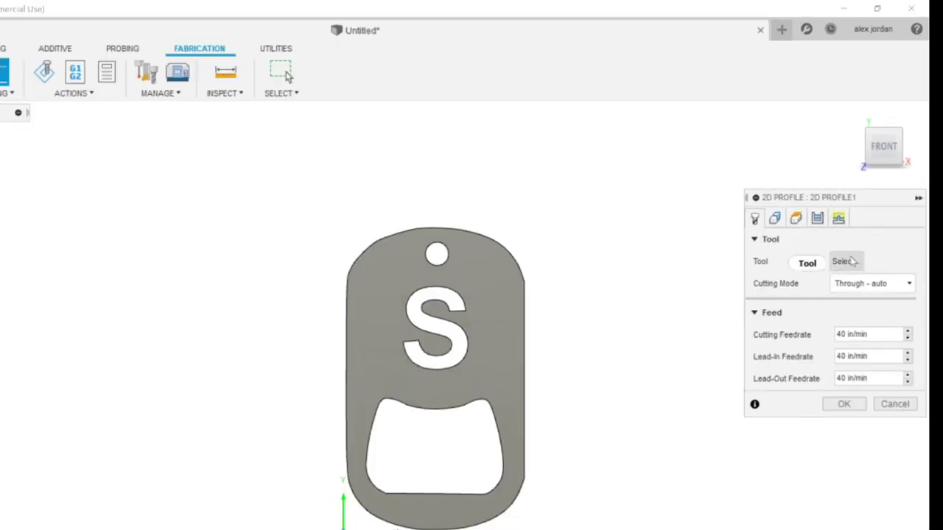
left_click(851, 262)
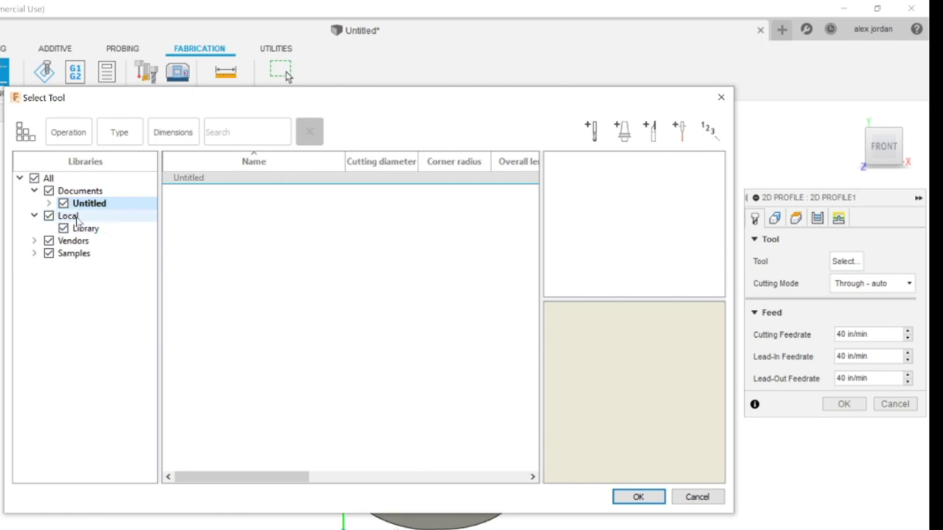
left_click(77, 218)
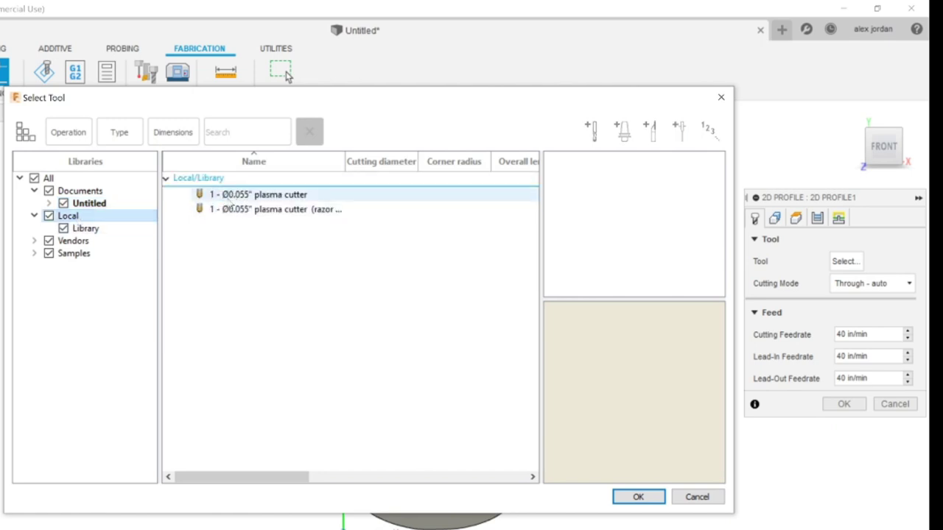
left_click(236, 199)
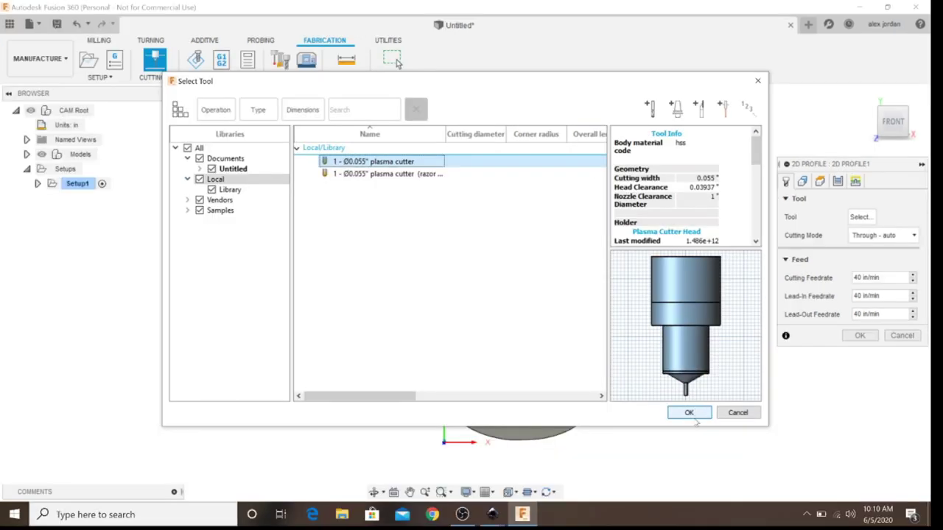
left_click(640, 497)
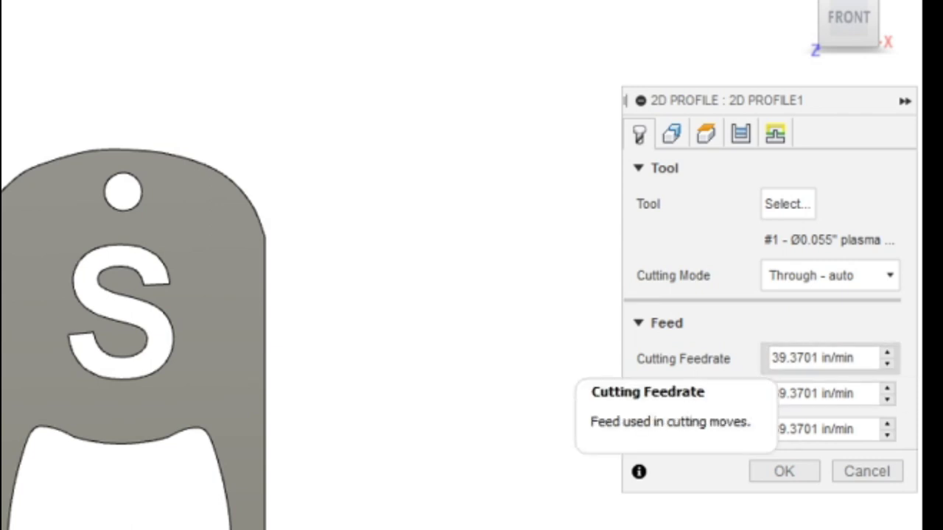
Step: Set the 2D profile's cutting feedrate to 60 in/min
left_click(854, 358)
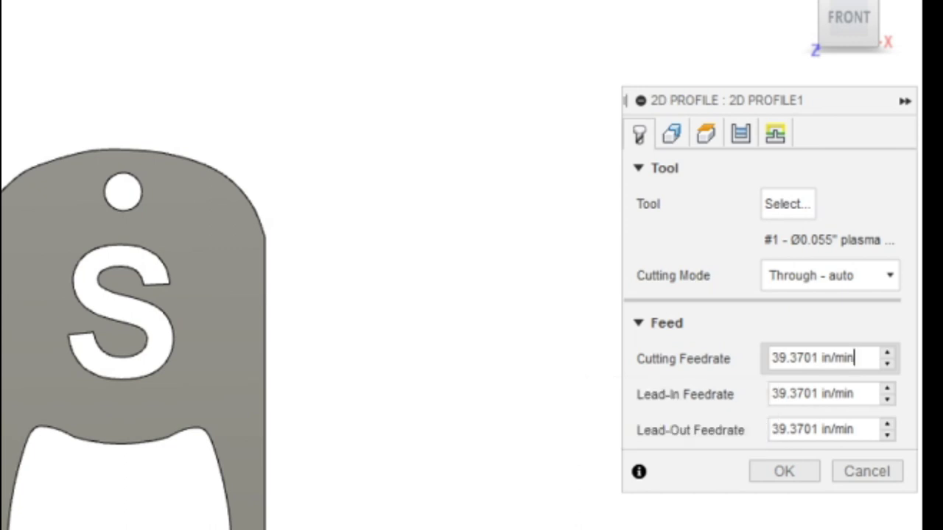
key("ctrl+a")
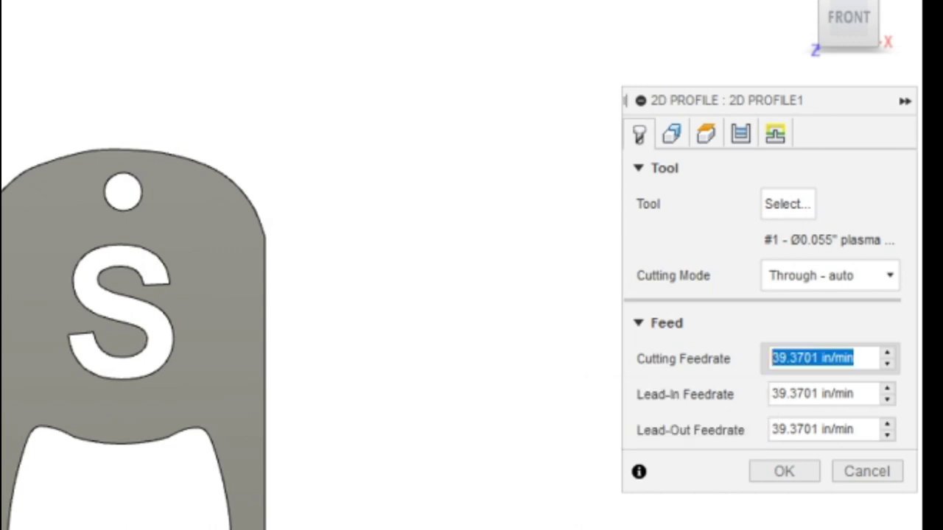
key("Right")
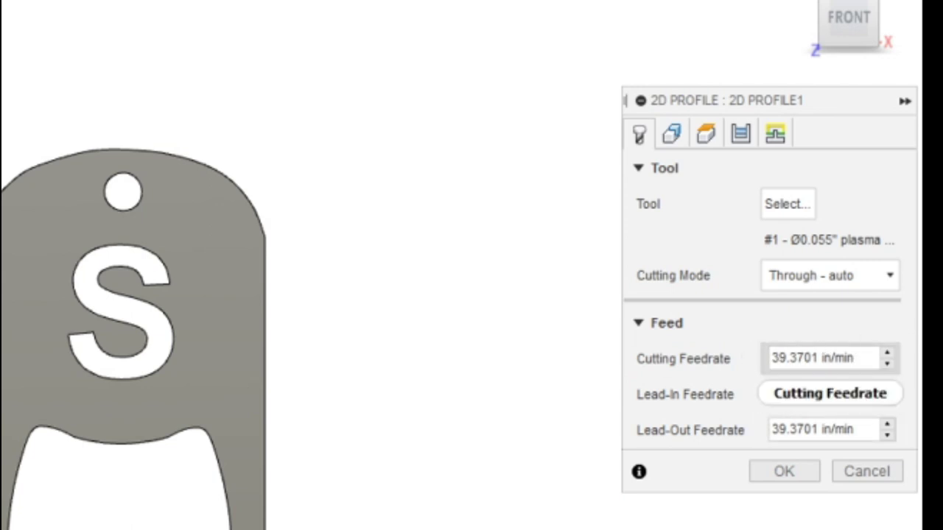
left_click_drag(855, 358, 766, 358)
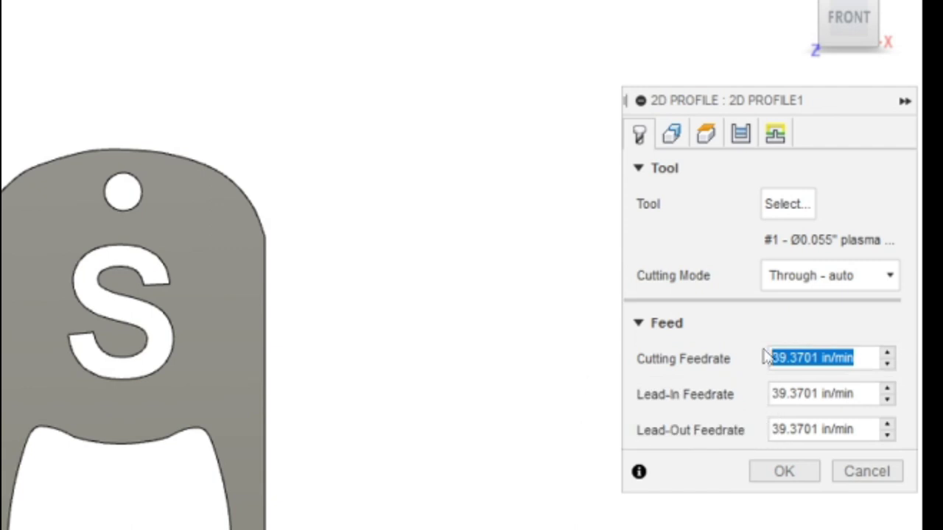
type("60")
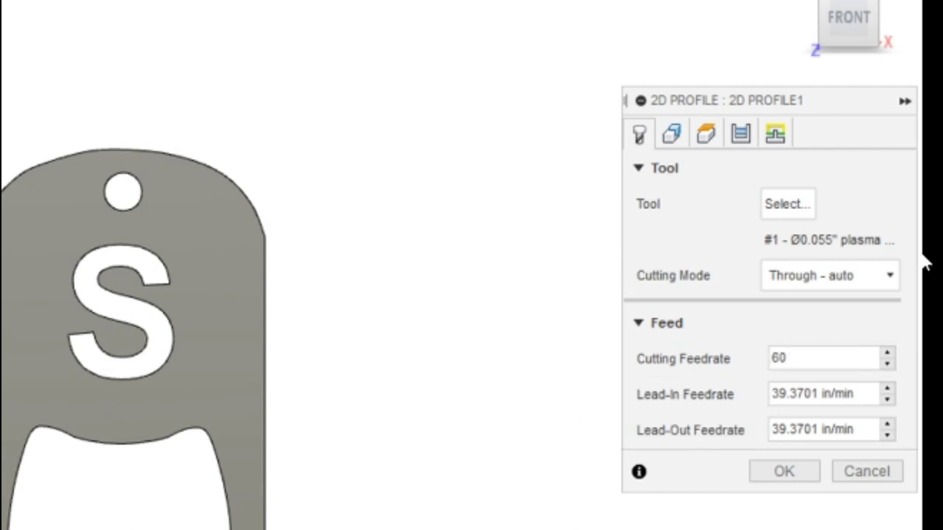
key("Tab")
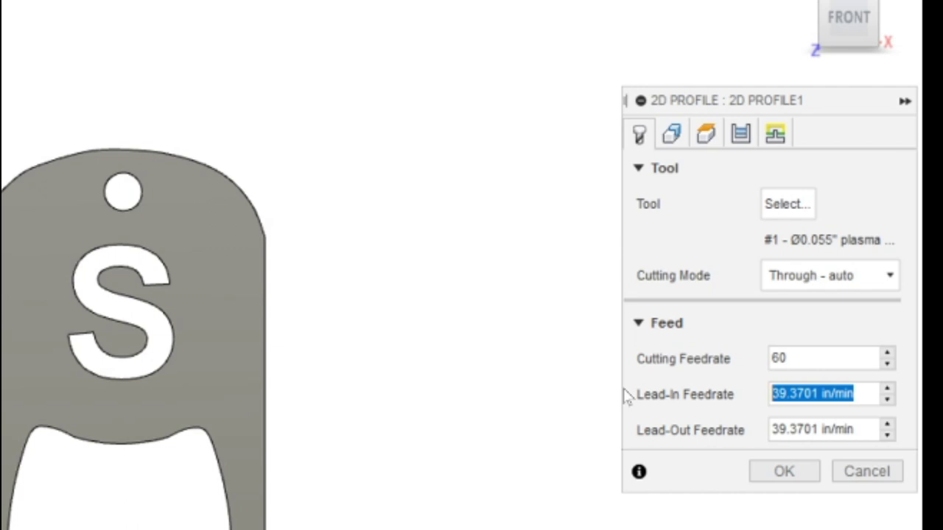
Step: Set the 2D profile's cutting feedrate and lead-in feedrate to 65 in/min
left_click(786, 358)
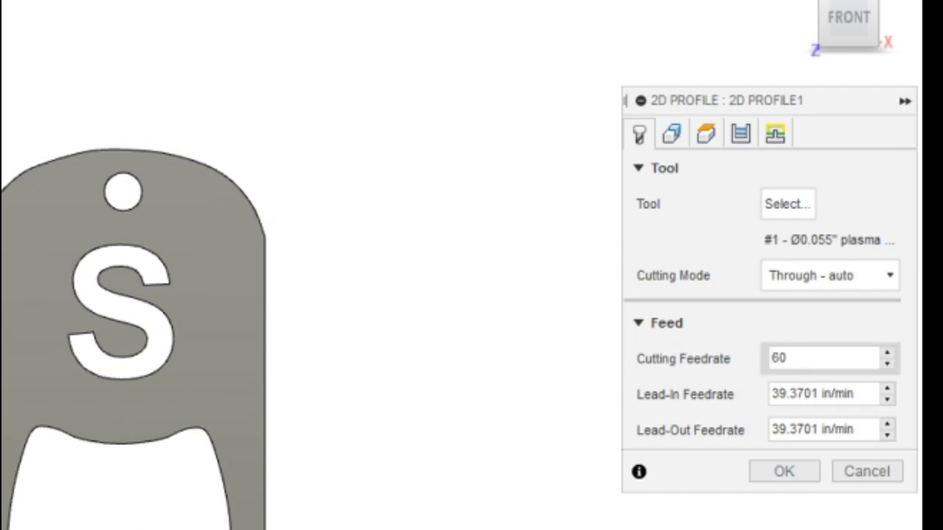
left_click_drag(786, 358, 766, 368)
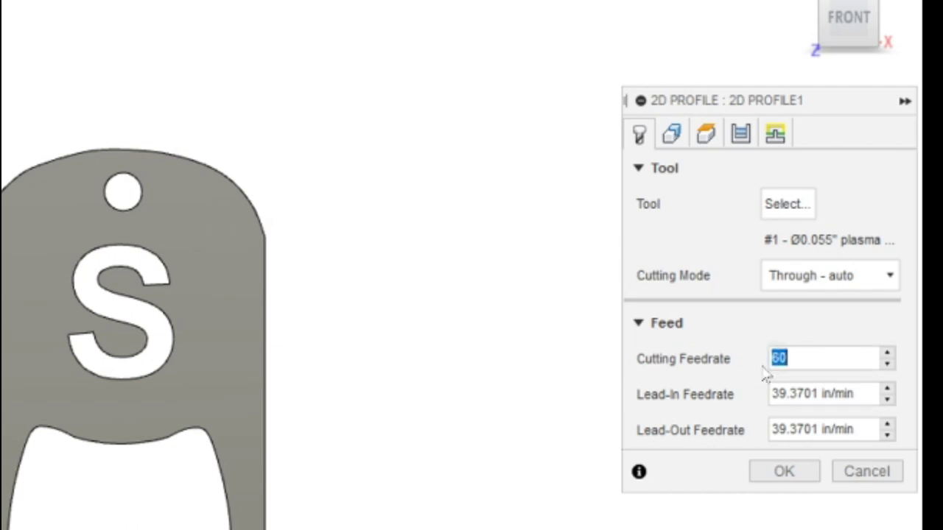
key("BackSpace")
type("65")
key("Tab")
left_click_drag(855, 393, 742, 395)
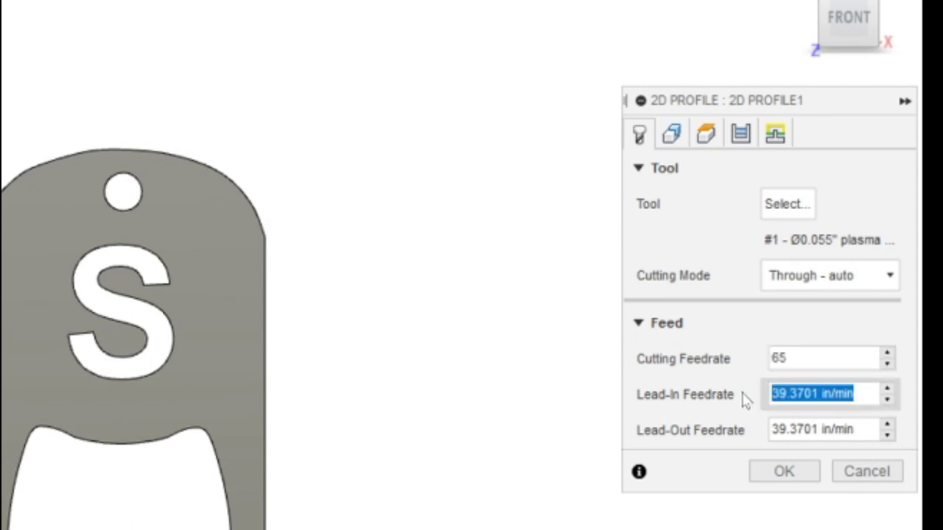
type("65")
key("Tab")
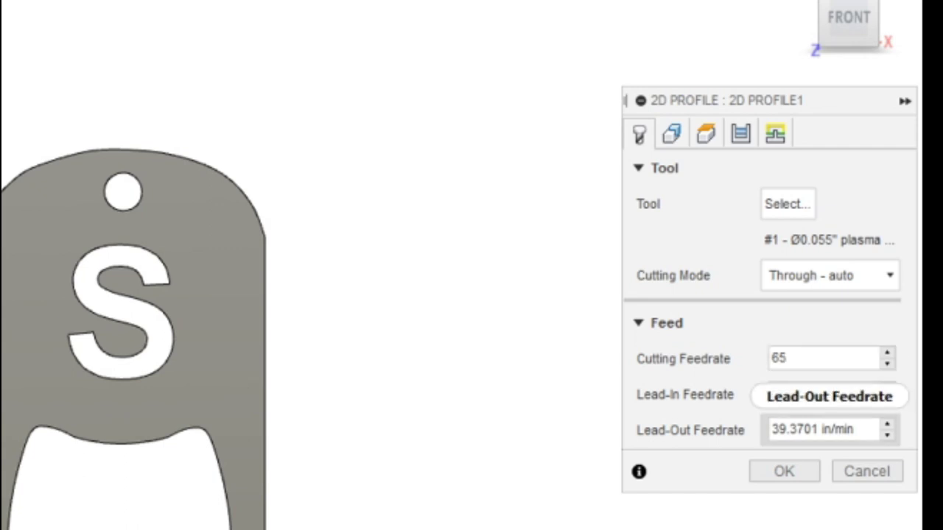
Step: Replace the 2D profile's lead-out feedrate with 65 in/min
key("shift+Left")
key("shift+Left")
key("shift+Left")
key("shift+Left")
key("shift+Left")
key("shift+Left")
key("shift+Left")
key("shift+Left")
key("shift+Left")
key("shift+Left")
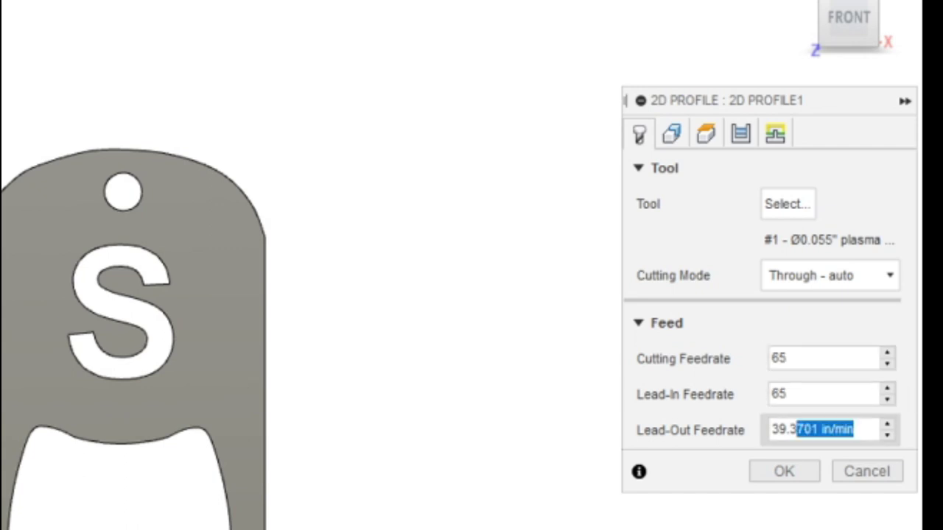
key("shift+Left")
key("shift+Left")
key("shift+Left")
key("shift+Left")
key("End")
key("BackSpace")
key("BackSpace")
key("BackSpace")
key("BackSpace")
key("BackSpace")
key("BackSpace")
key("BackSpace")
key("BackSpace")
key("BackSpace")
key("BackSpace")
key("BackSpace")
key("BackSpace")
key("BackSpace")
key("BackSpace")
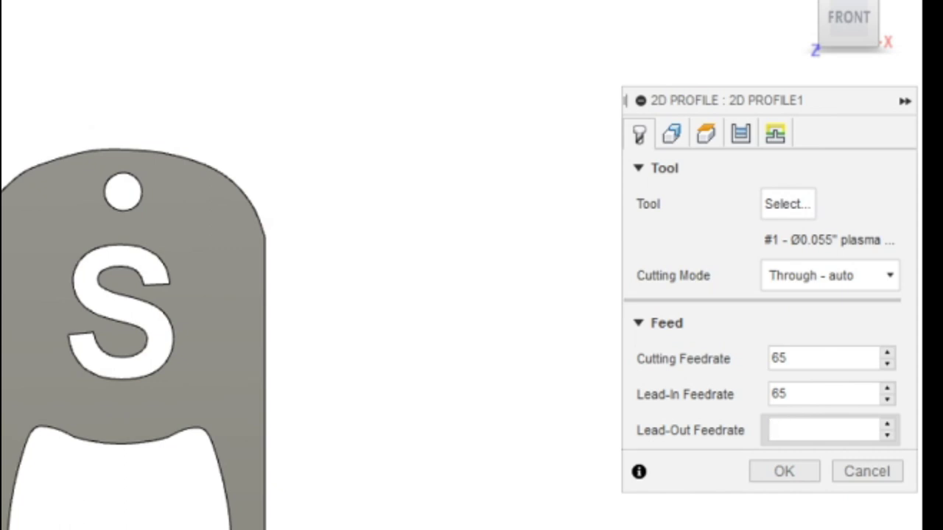
type("65")
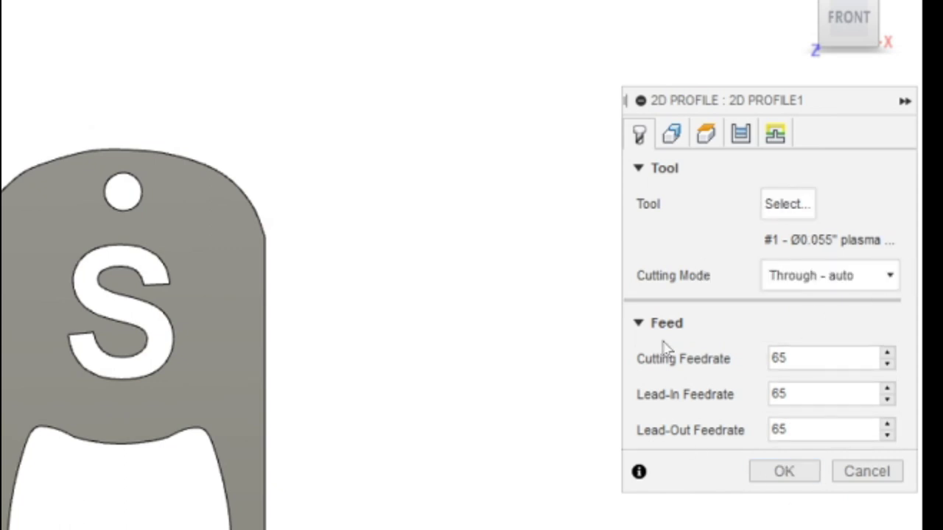
Step: Enable same-plane face selection and pick the opener's front face as the contour geometry for the cut
left_click(672, 135)
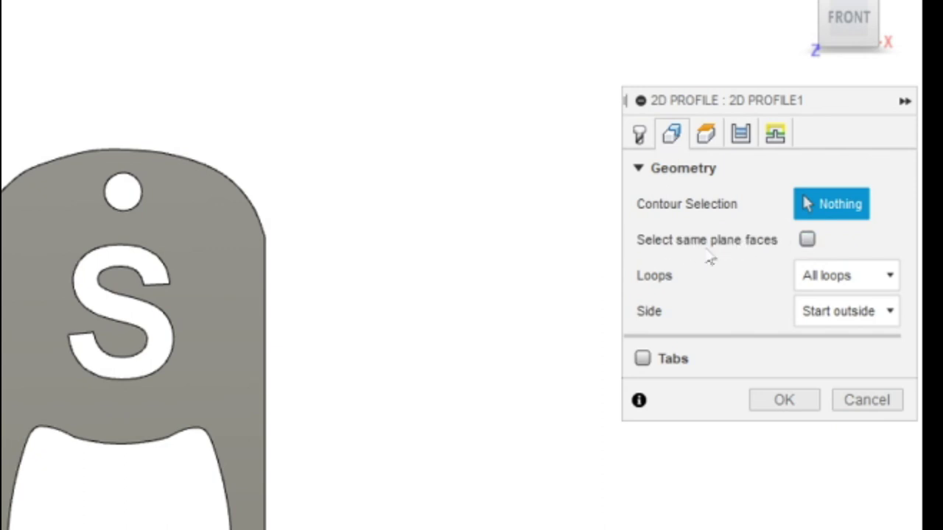
left_click(808, 240)
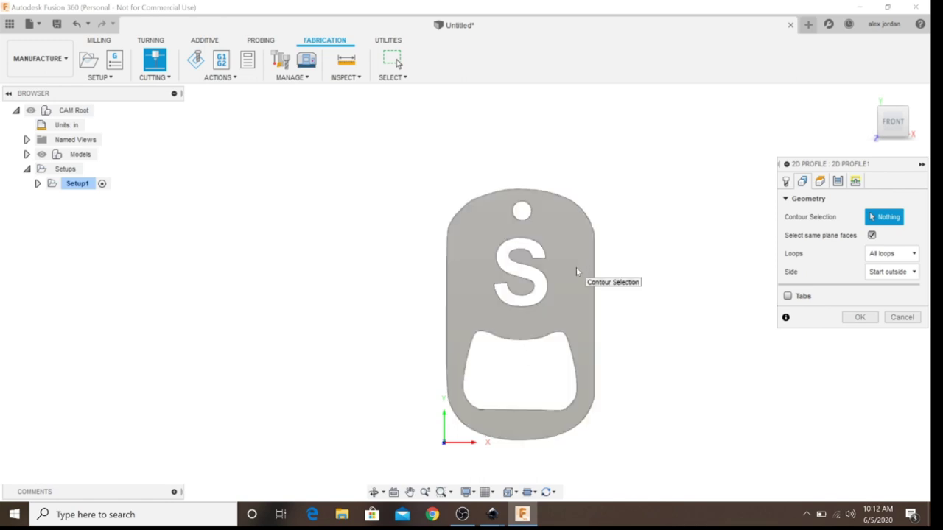
left_click(576, 272)
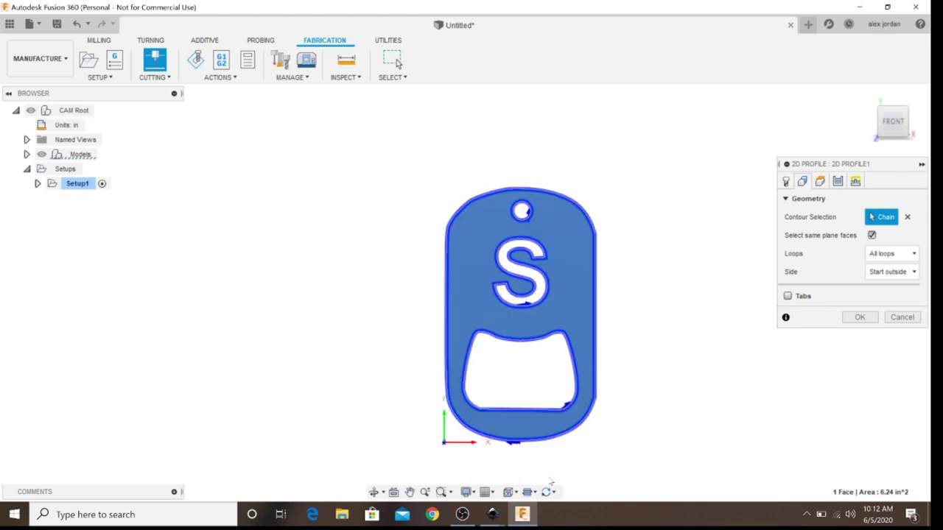
Step: Examine the direction arrows on the selected contours around the bottle cutout, letter S, hole and outer edge
scroll(594, 407, "up", 5)
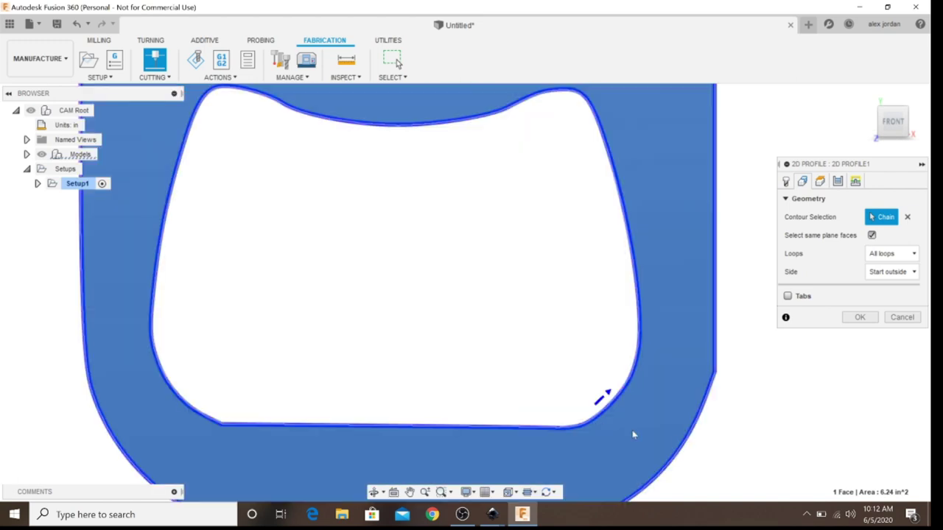
scroll(614, 418, "down", 4)
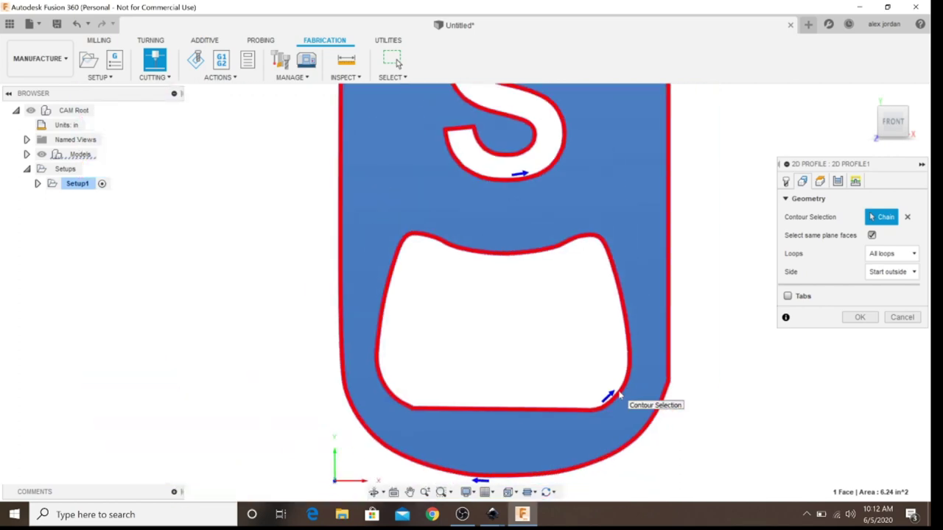
scroll(557, 396, "up", 3)
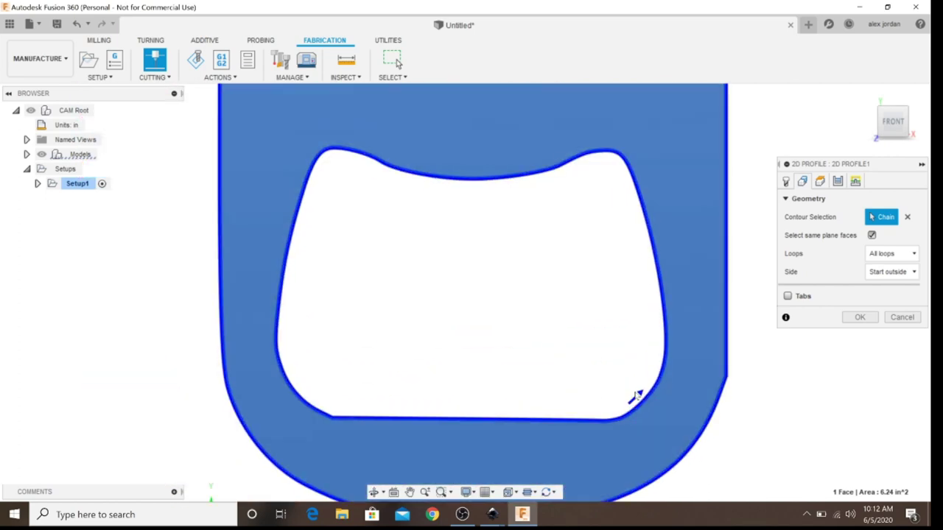
left_click(637, 408)
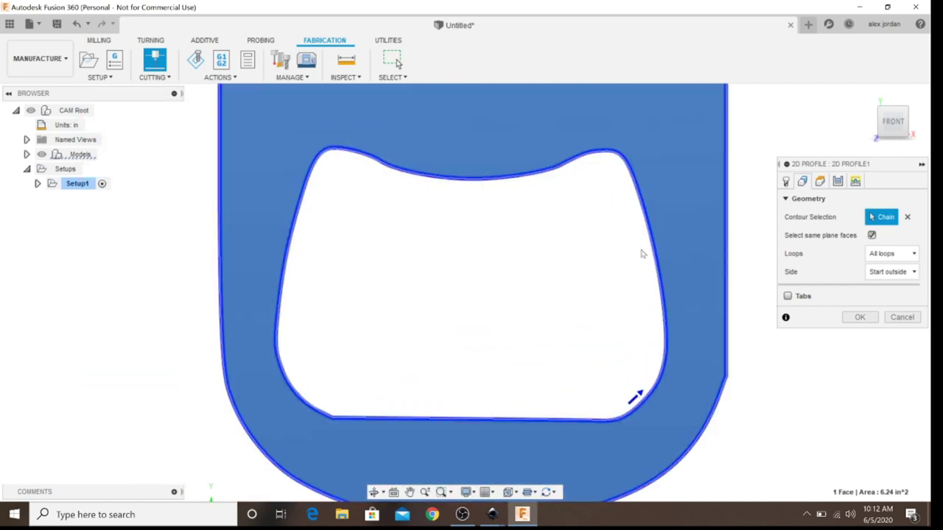
scroll(609, 319, "down", 5)
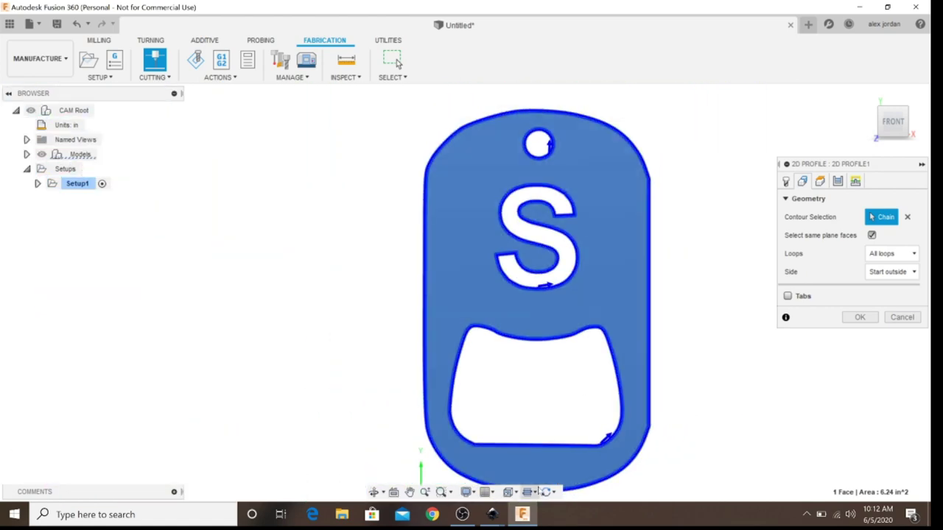
left_click(554, 339)
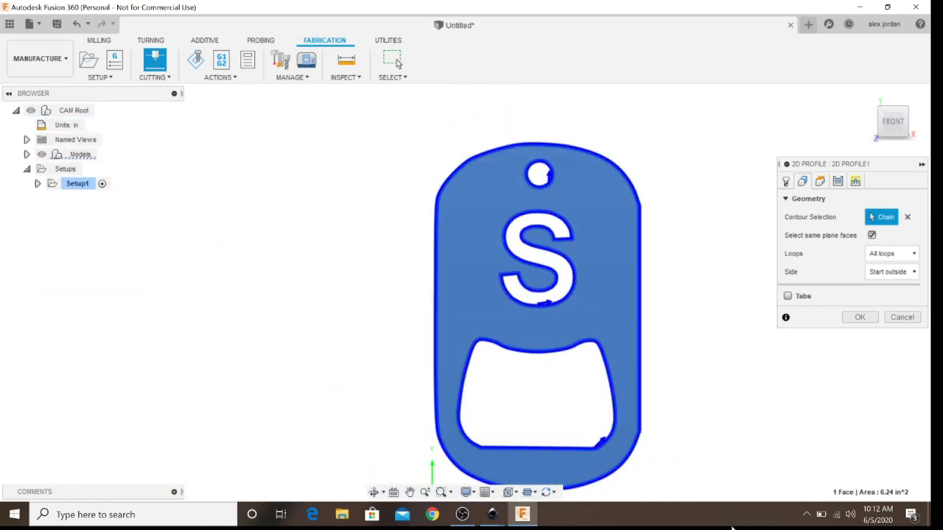
left_click(410, 492)
scroll(425, 400, "up", 5)
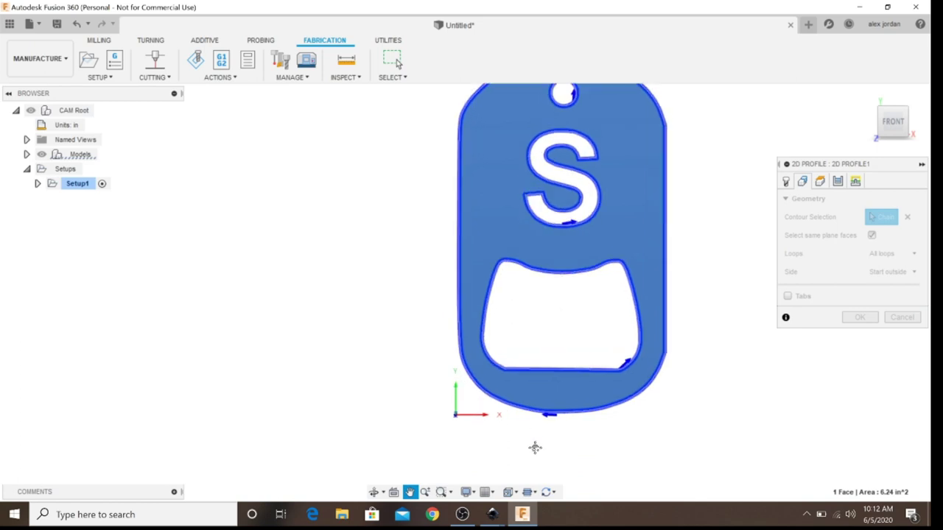
scroll(612, 356, "down", 5)
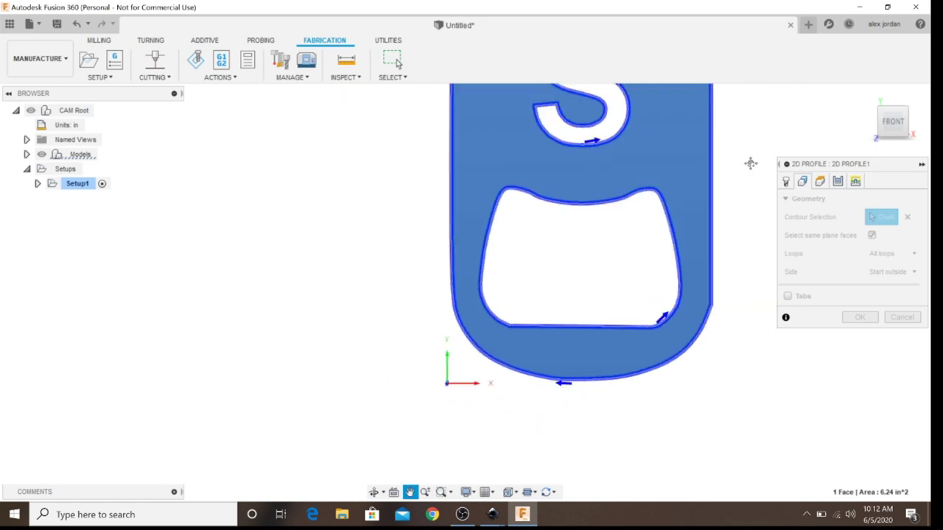
left_click(410, 492)
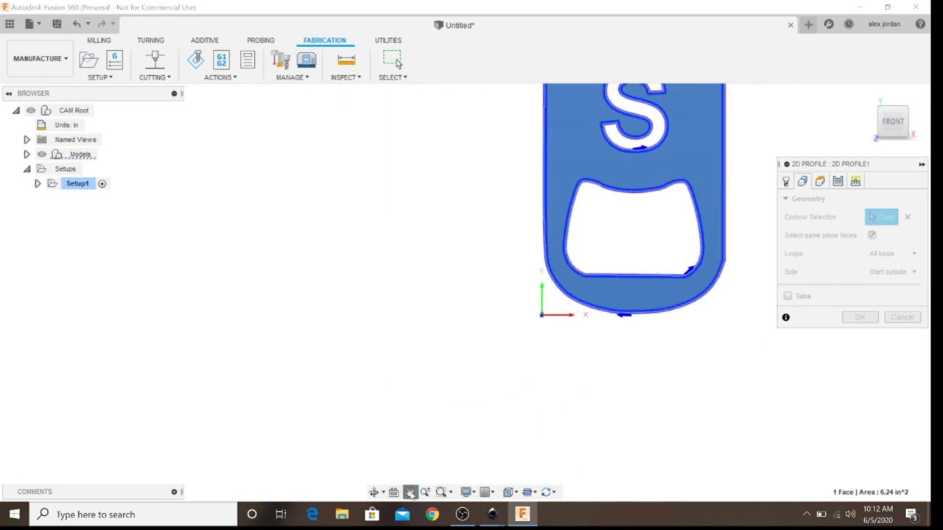
left_click_drag(644, 236, 536, 366)
key("Escape")
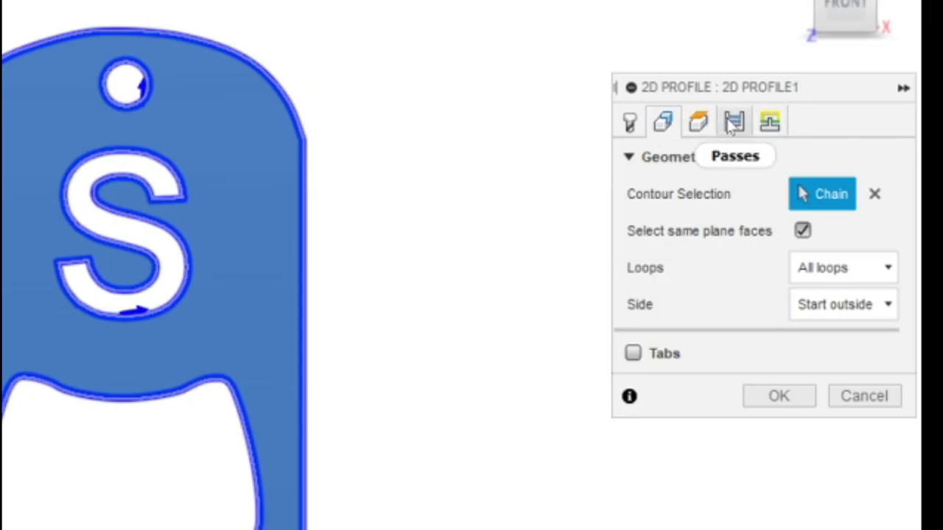
Step: Set the 2D profile's compensation type to In computer so the kerf width is compensated in the output
left_click(734, 122)
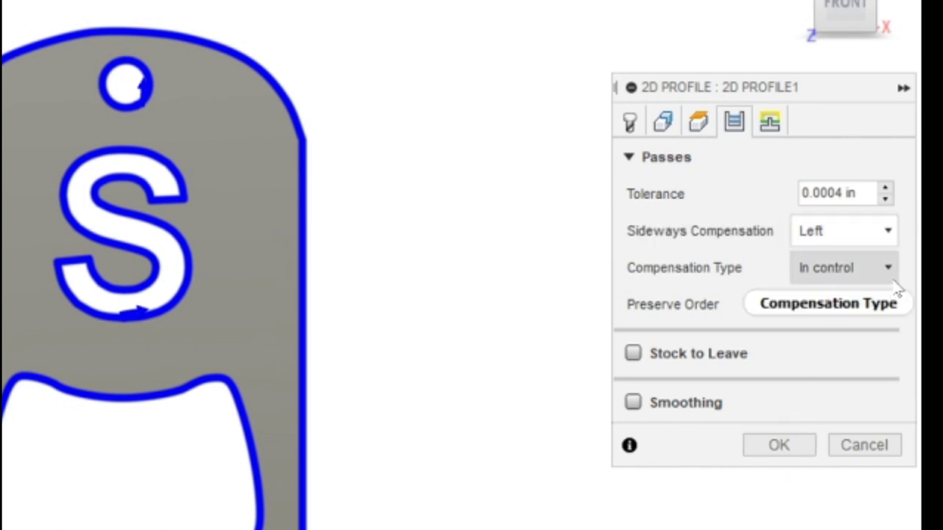
mouse_move(893, 277)
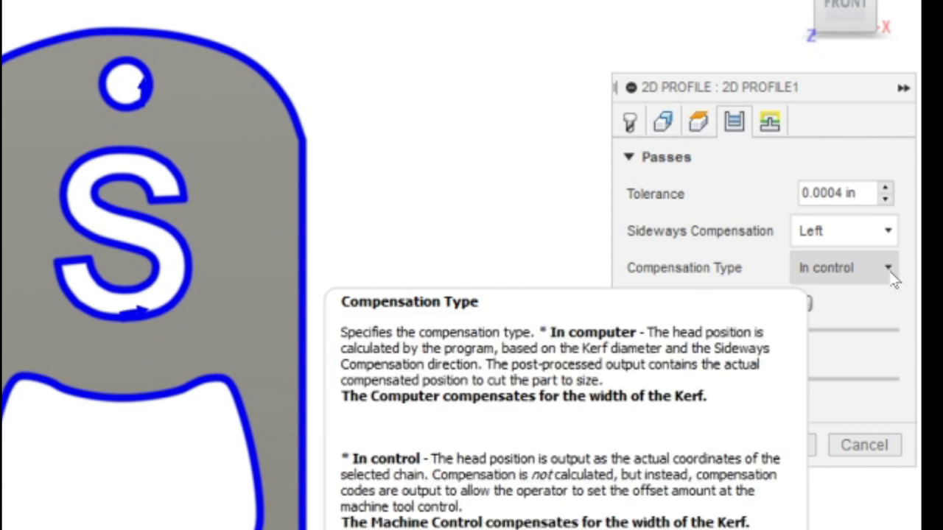
left_click(890, 272)
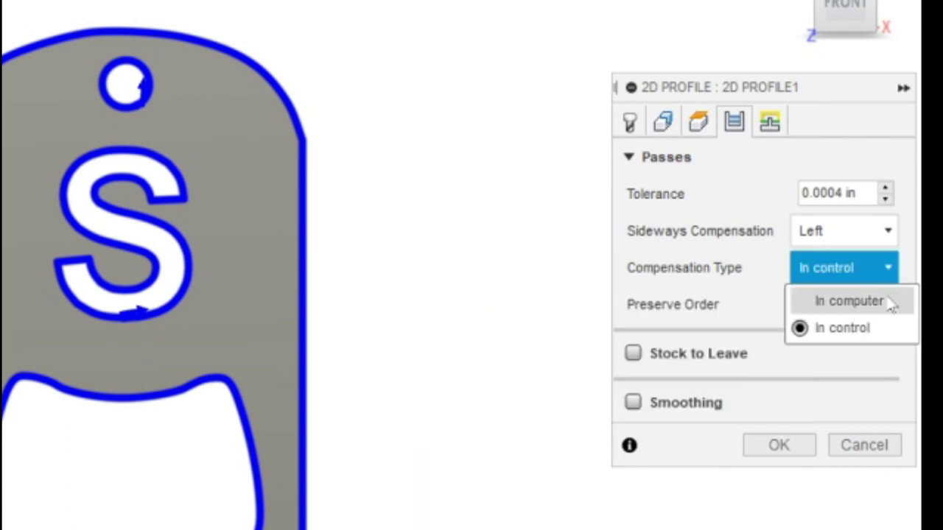
left_click(849, 301)
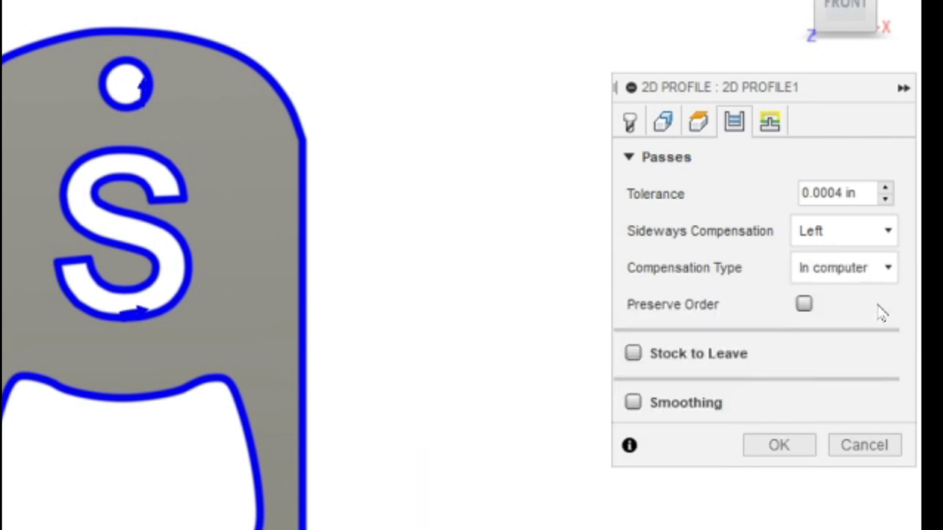
Step: Set the 2D profile's lead-in sweep angle to 90 degrees
left_click(770, 124)
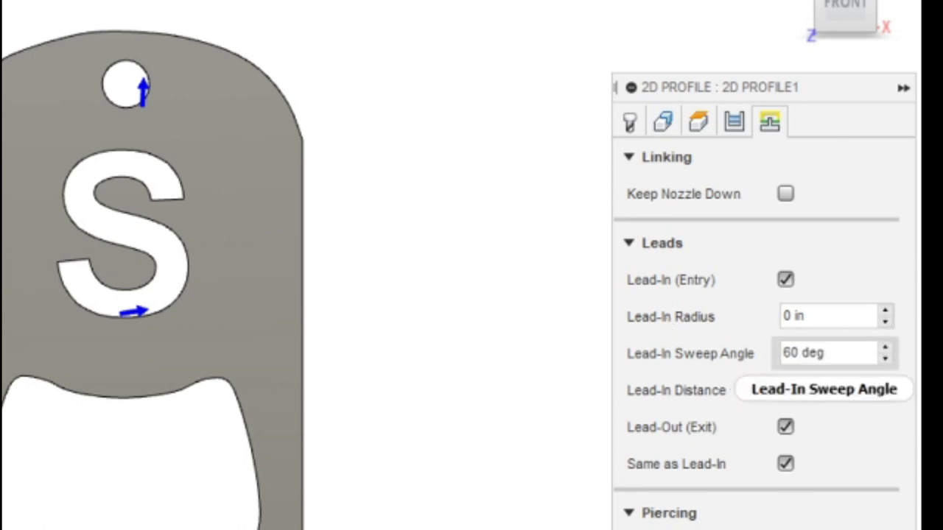
left_click(803, 353)
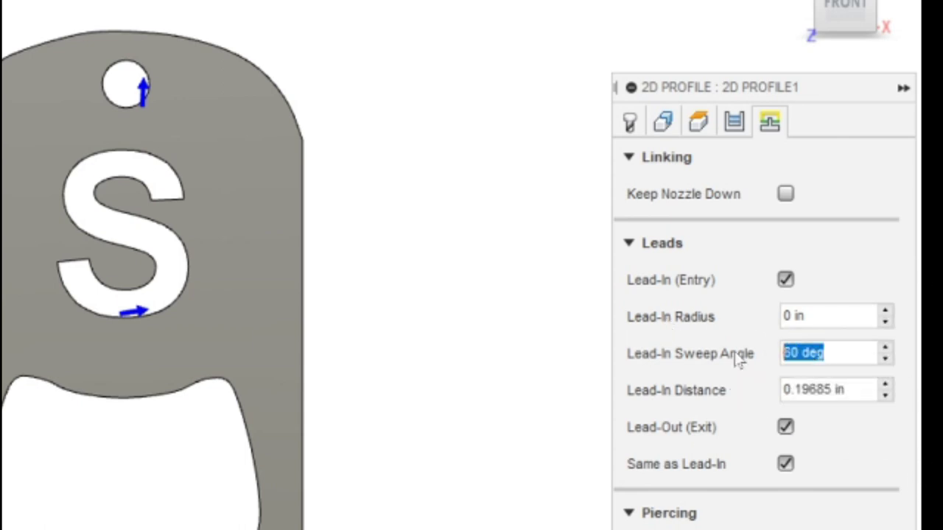
type("92")
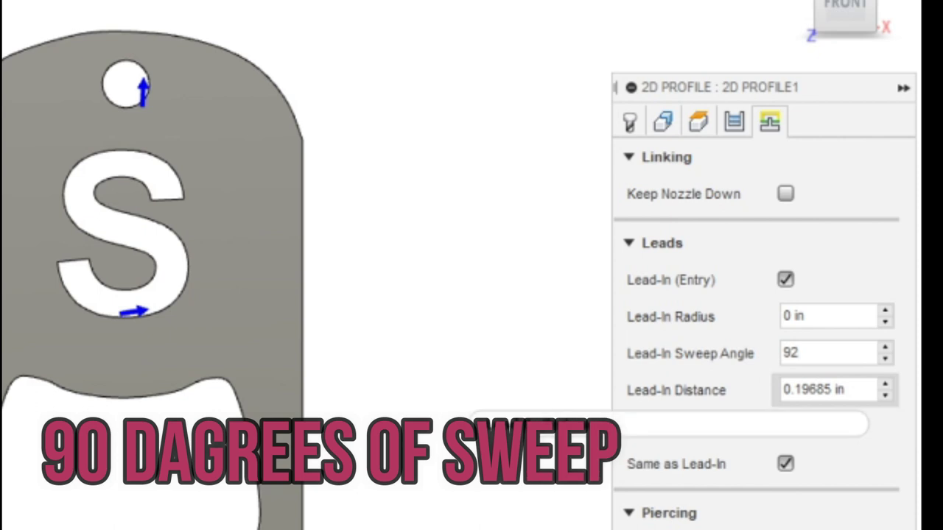
key("BackSpace")
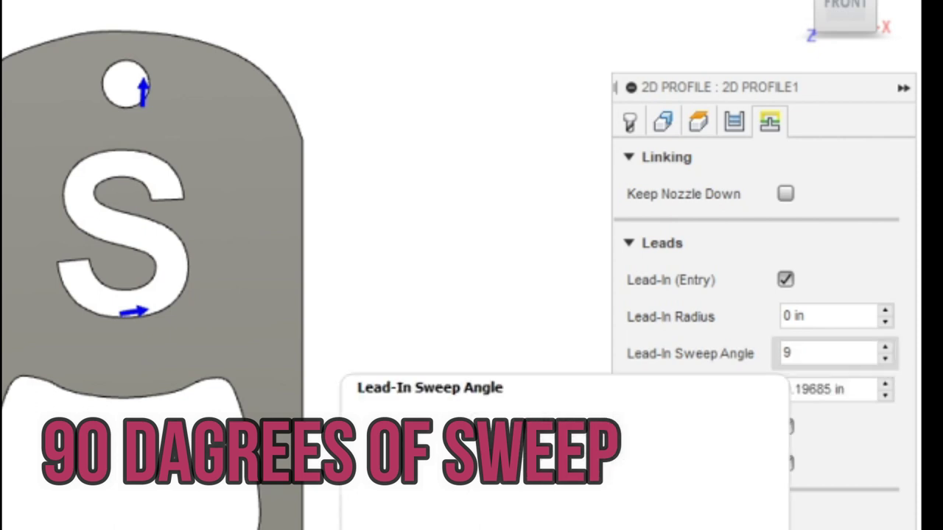
type("0")
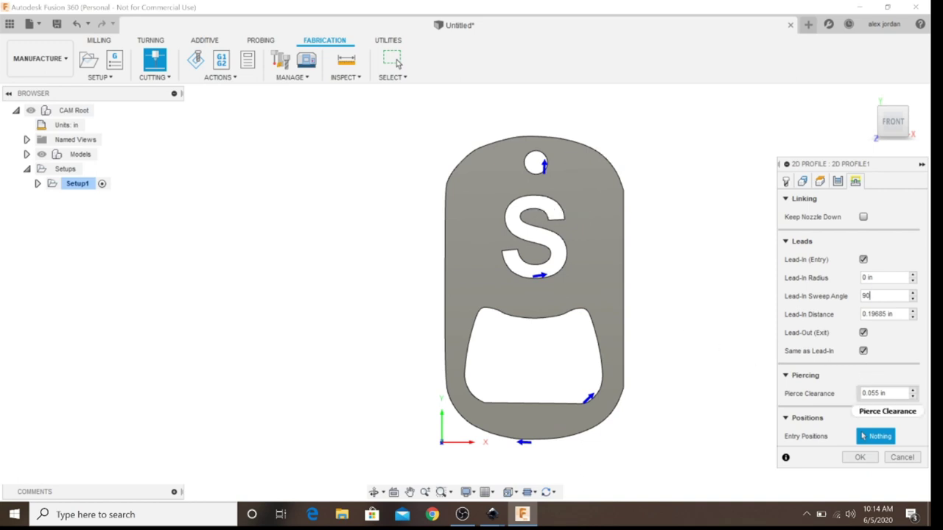
Step: Replace the lead-in distance and accept the 2D profile settings to generate the toolpath
left_click(892, 314)
left_click_drag(893, 314, 857, 316)
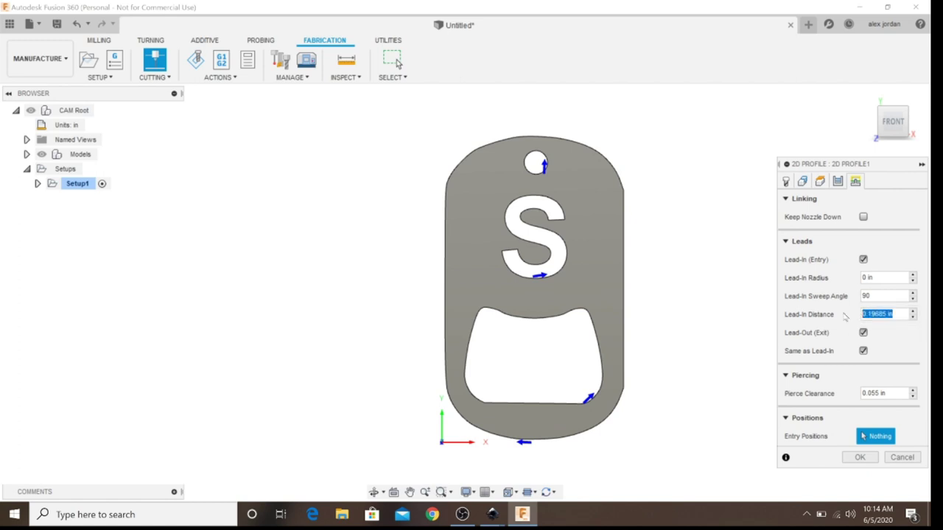
key("BackSpace")
left_click(860, 458)
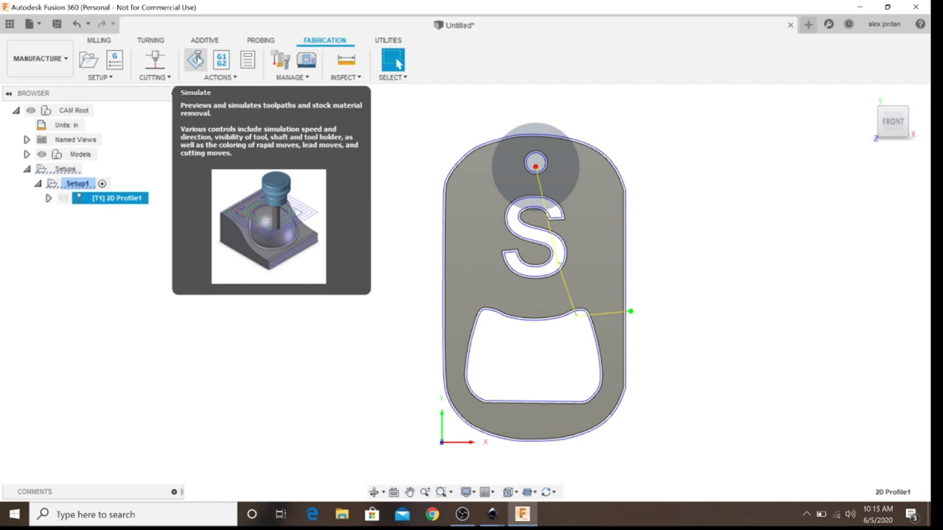
Step: Simulate the 2D profile toolpath by playing it through, and check its machining statistics
left_click(196, 60)
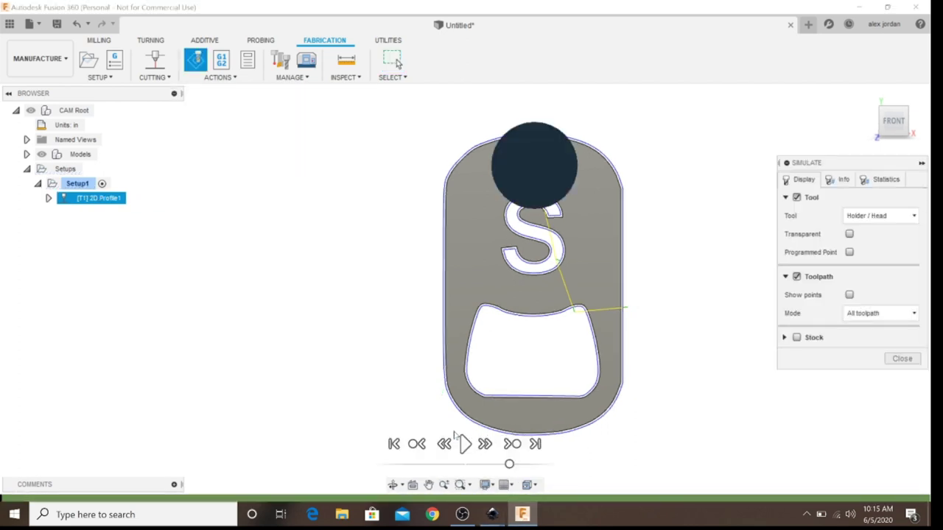
left_click(464, 443)
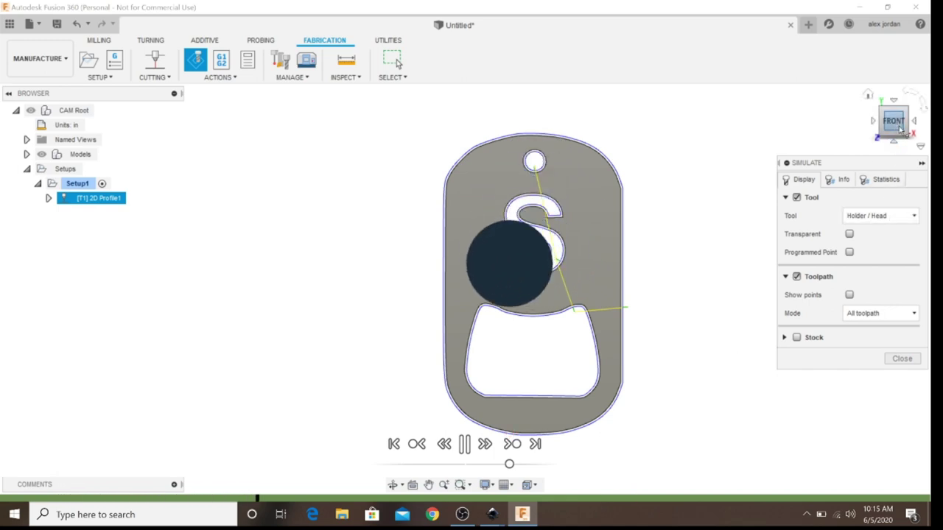
mouse_move(898, 129)
left_mouse_down()
mouse_move(870, 136)
mouse_move(895, 129)
left_mouse_up()
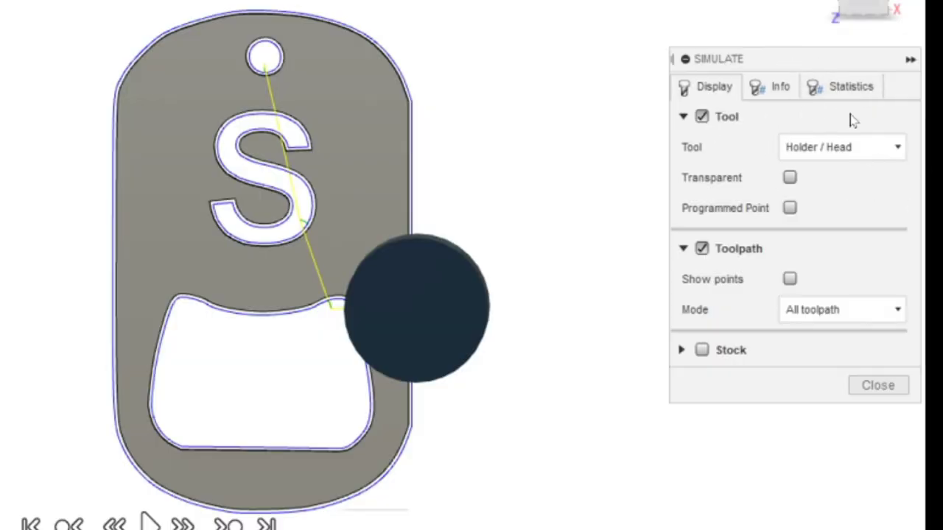
left_click(840, 88)
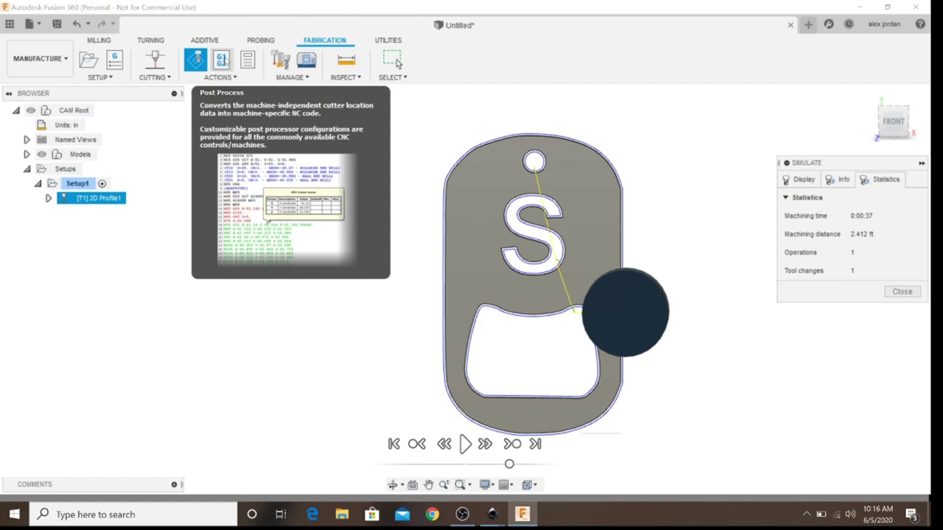
Step: Open post processing for the 2D profile toolpath and set the pierce delay to .7
left_click(221, 60)
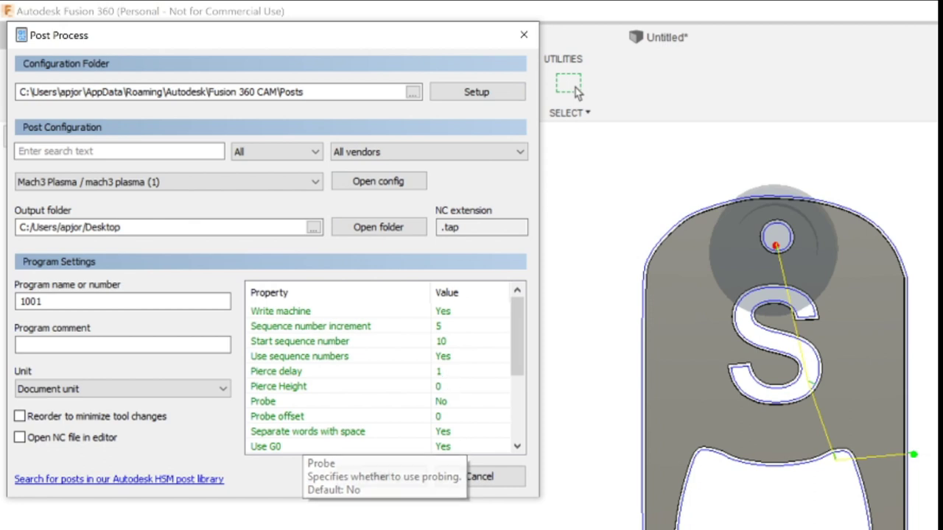
left_click(450, 375)
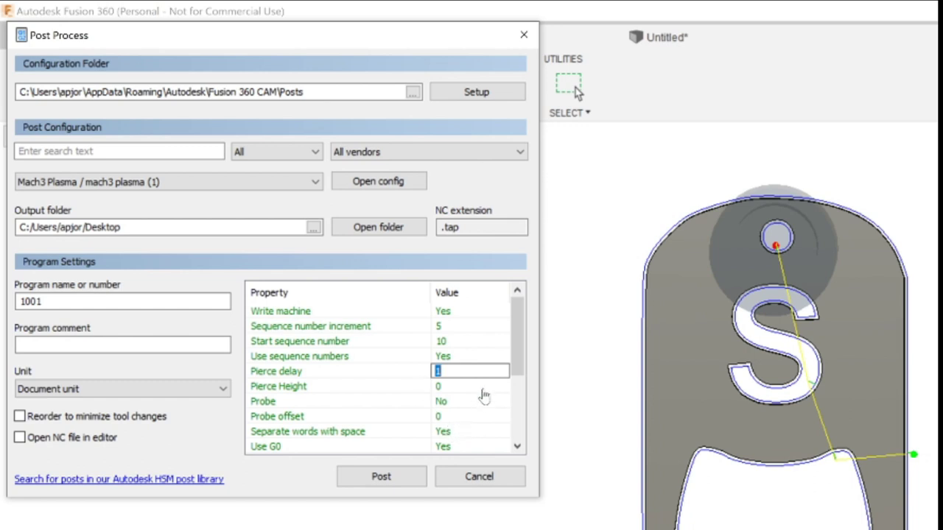
type(".7")
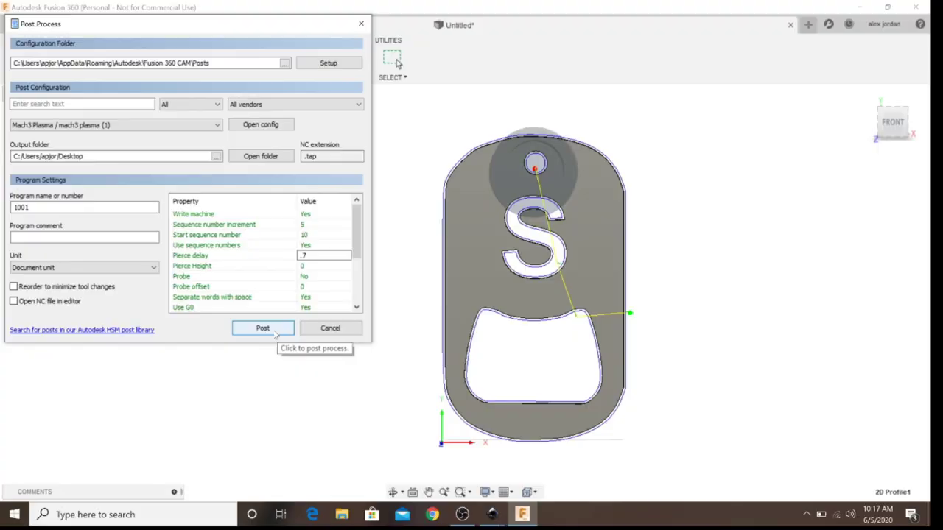
Step: Post the toolpath's NC file as "4 inch opener" into the Desktop folder "Parts to cut"
left_click(396, 483)
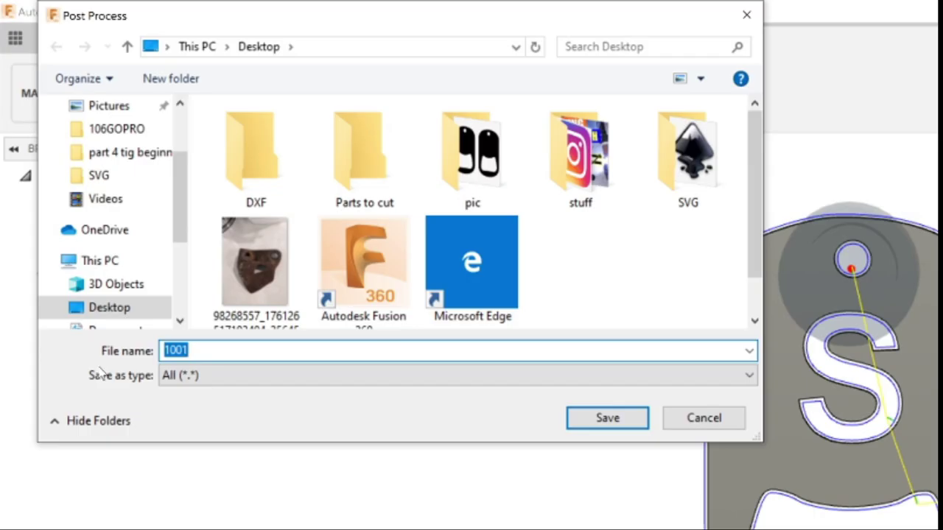
type("4 inch opener")
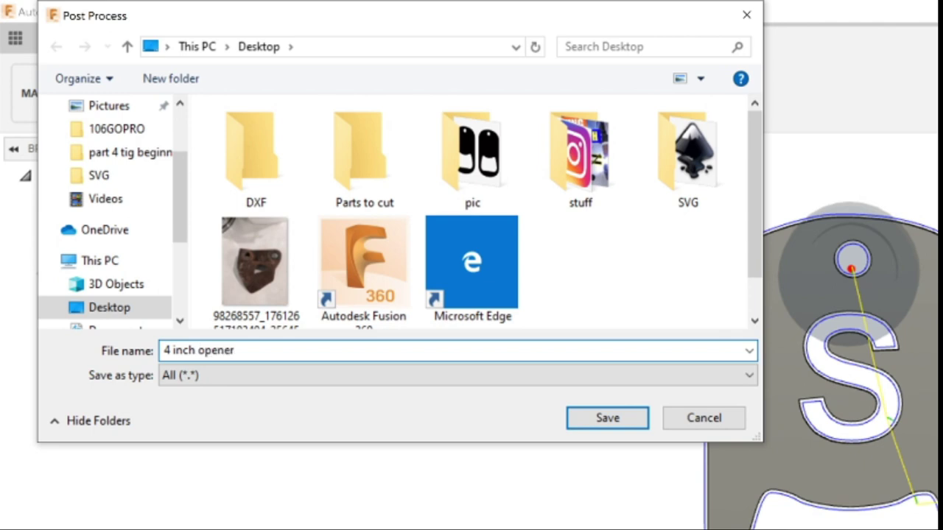
double_click(366, 165)
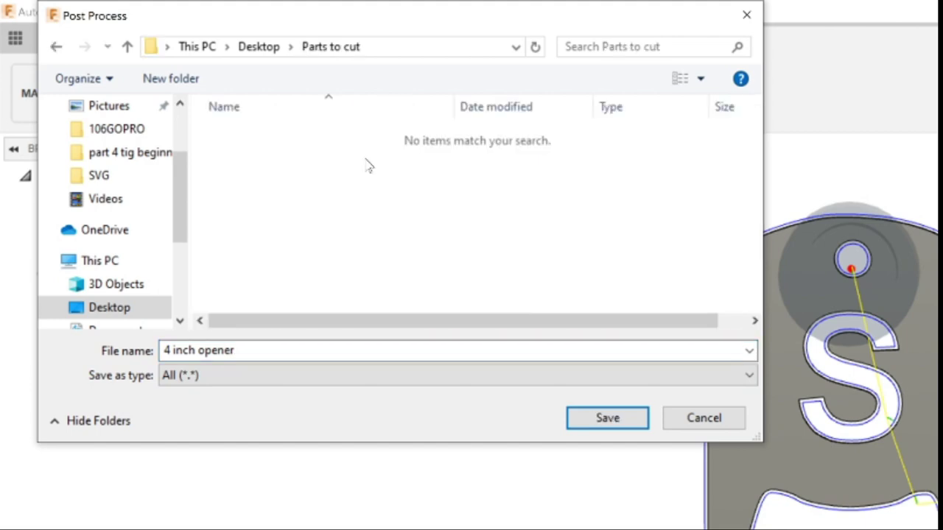
left_click(607, 418)
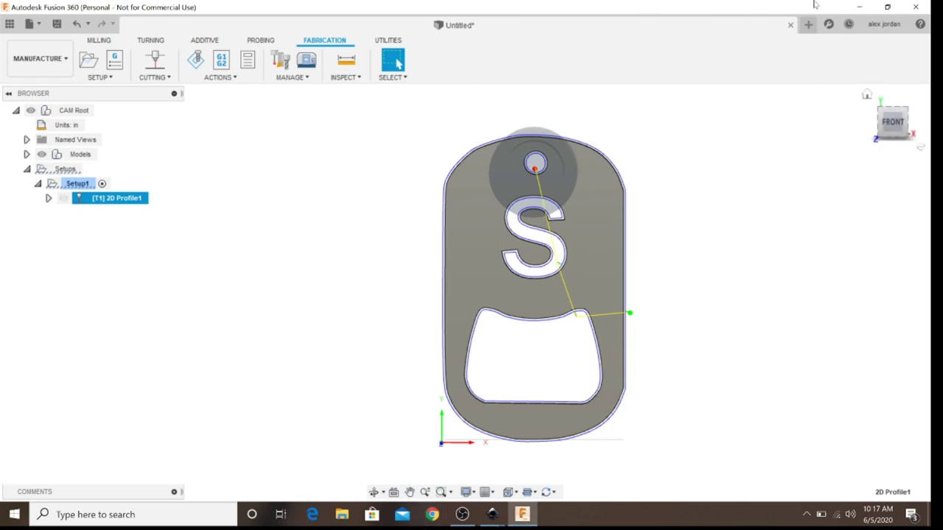
Step: Switch to Mach3, starting it with the CrossFire-v1.1 profile, and reset the controller from emergency mode
left_click(862, 6)
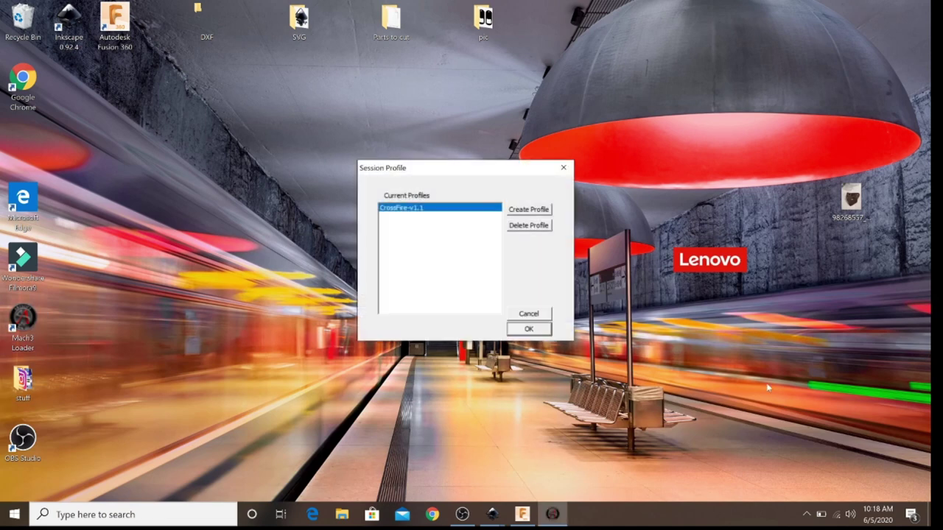
left_click(529, 330)
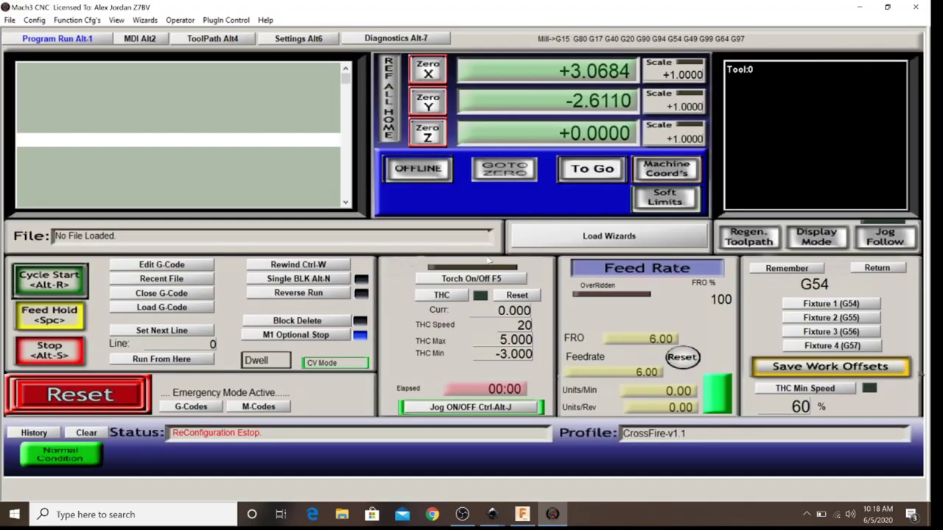
left_click(115, 398)
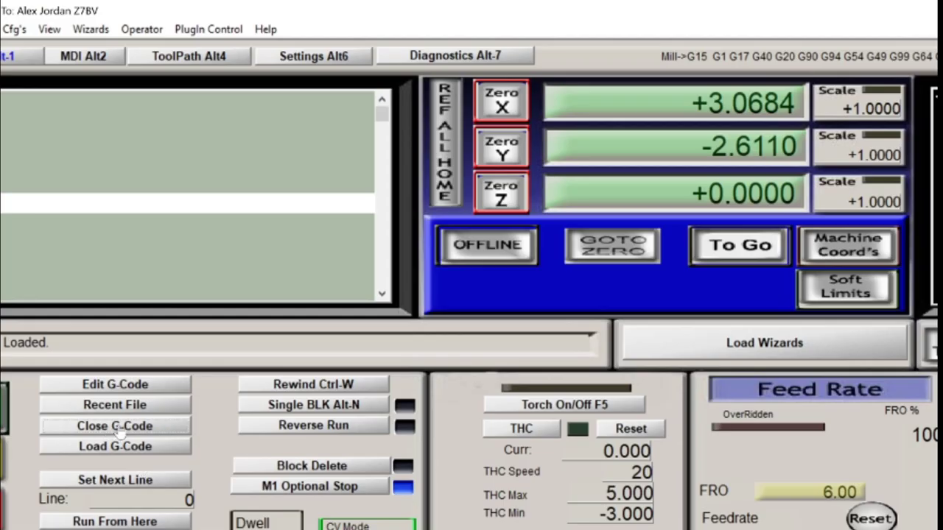
Step: Begin loading a G-code file and browse the Desktop for the "Parts to cut" folder
left_click(122, 451)
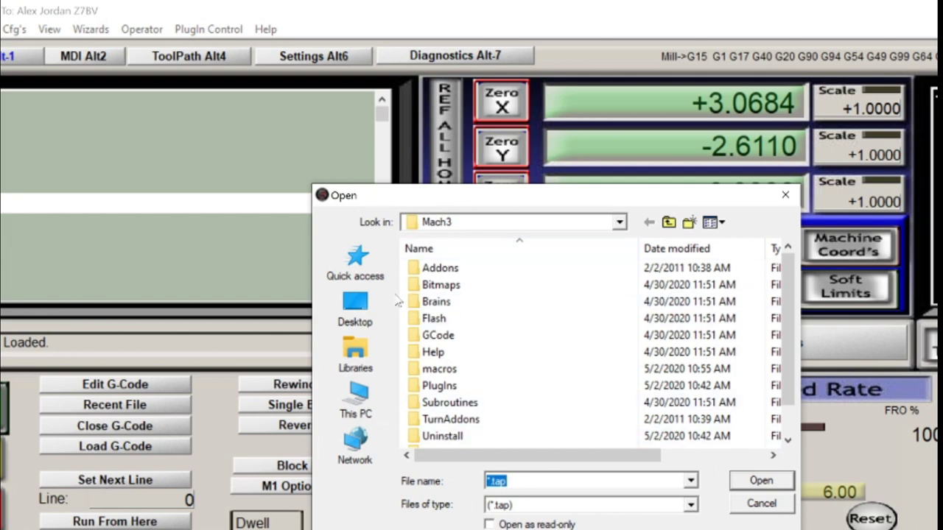
left_click(342, 314)
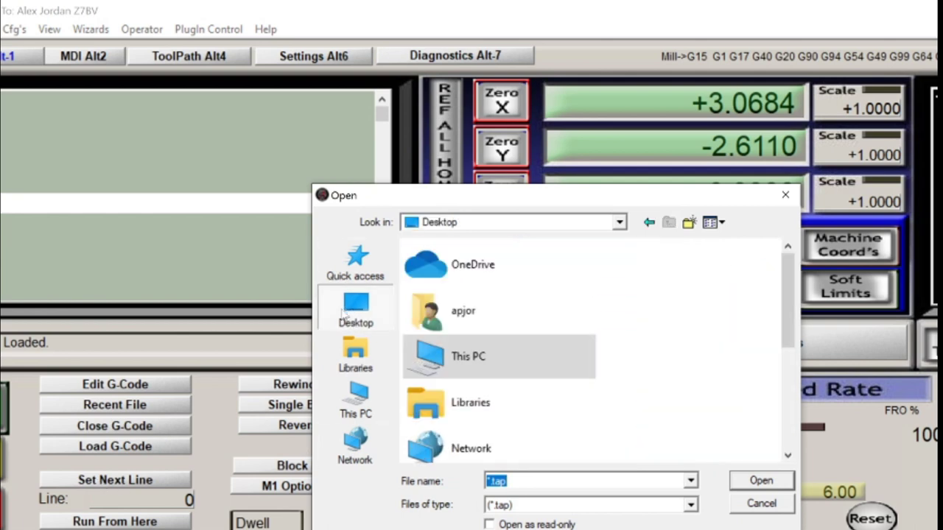
scroll(475, 324, "down", 5)
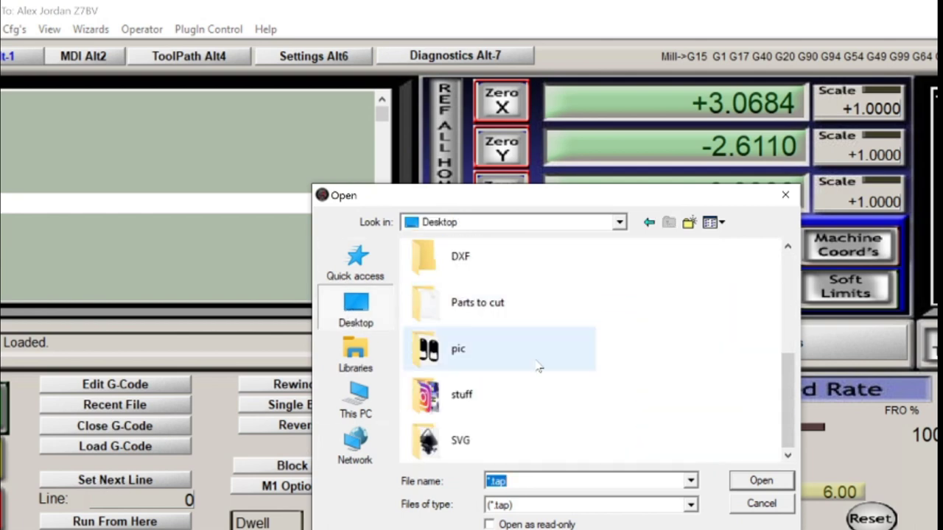